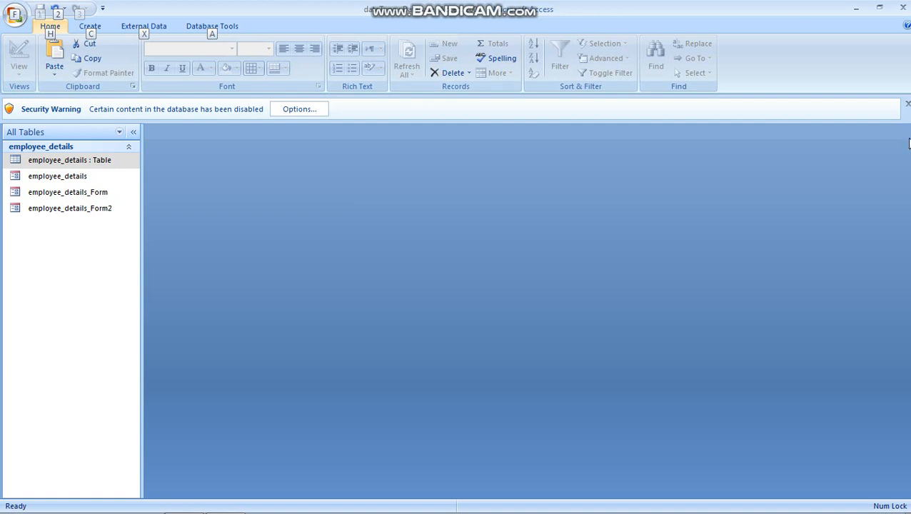
# Open employee_details_Form and browse its records, from a blank new record back to the existing ones
pyautogui.doubleClick(76, 192)
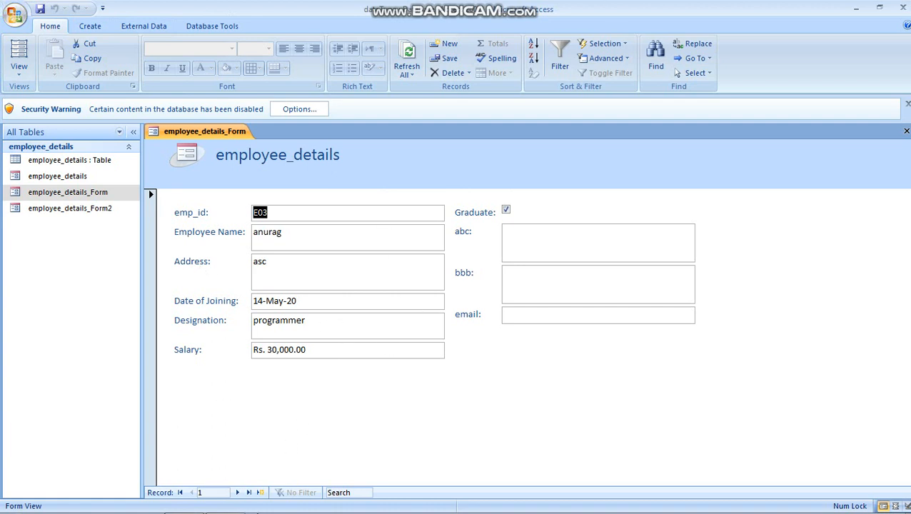
pyautogui.click(259, 493)
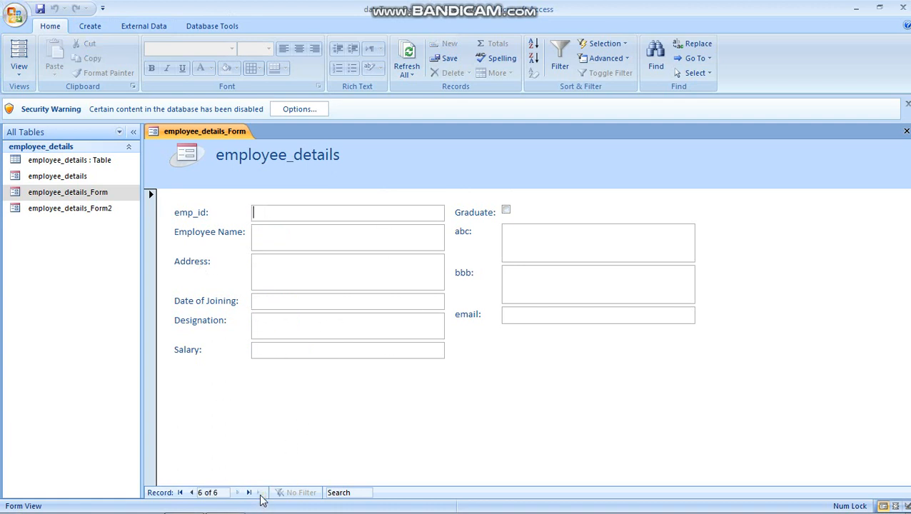
pyautogui.click(191, 493)
pyautogui.click(191, 493)
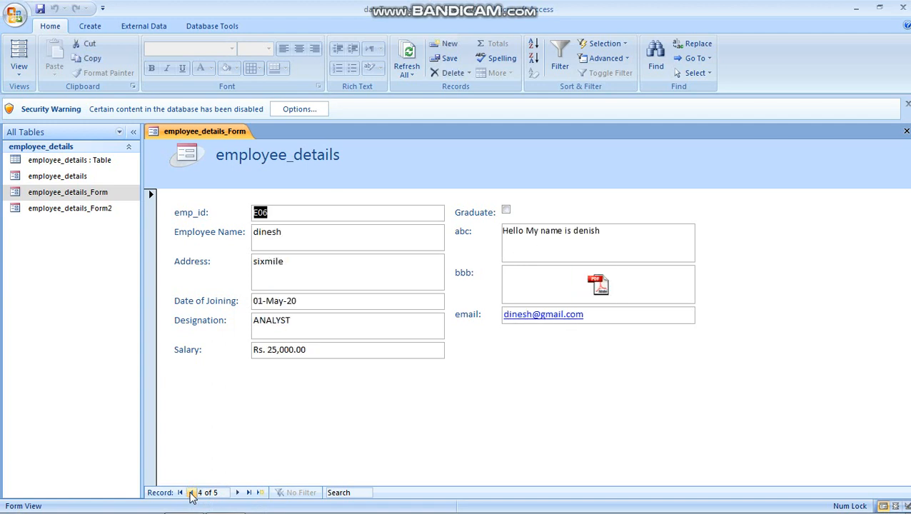
# Open the employee_details split form, employee_details_Form2 and the employee_details table to view how each presents the records
pyautogui.click(64, 177)
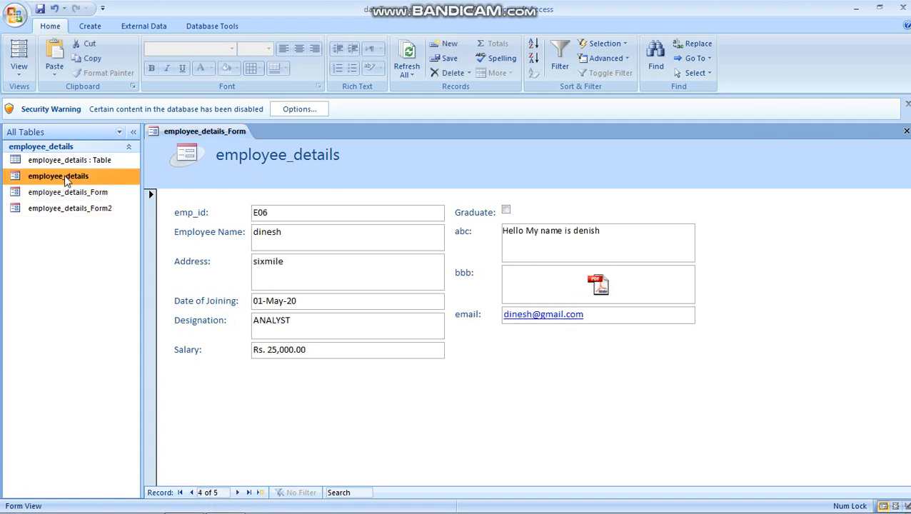
pyautogui.doubleClick(64, 178)
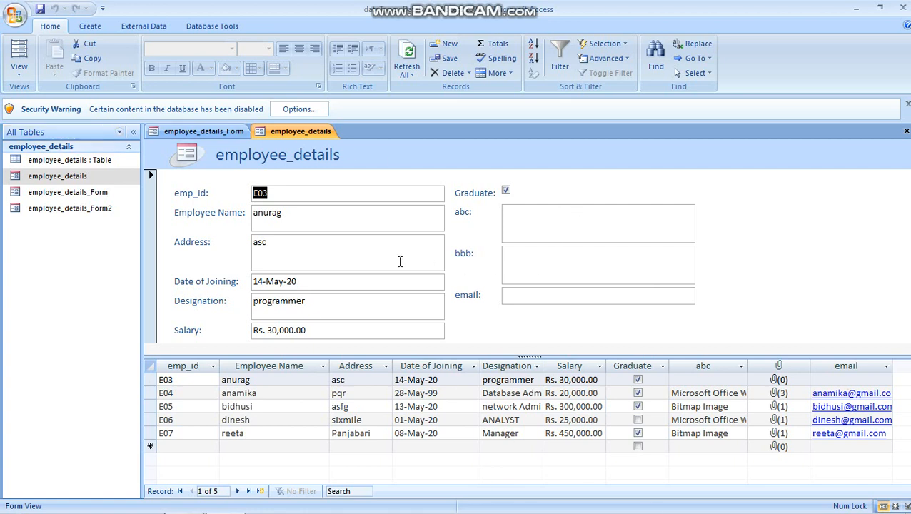
pyautogui.doubleClick(65, 212)
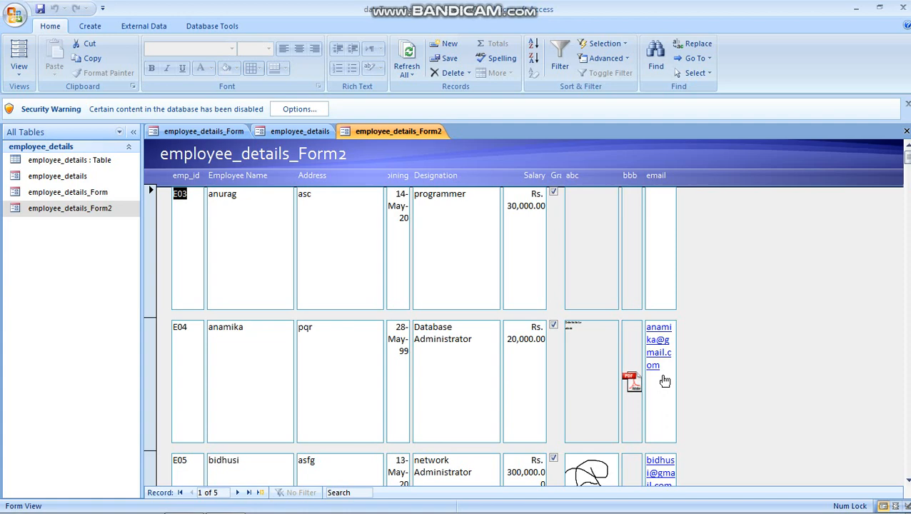
pyautogui.click(75, 159)
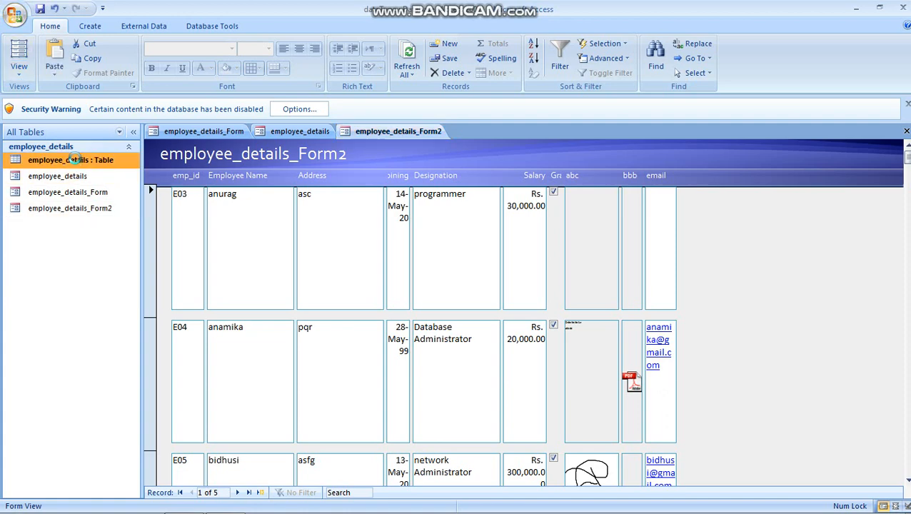
pyautogui.doubleClick(74, 159)
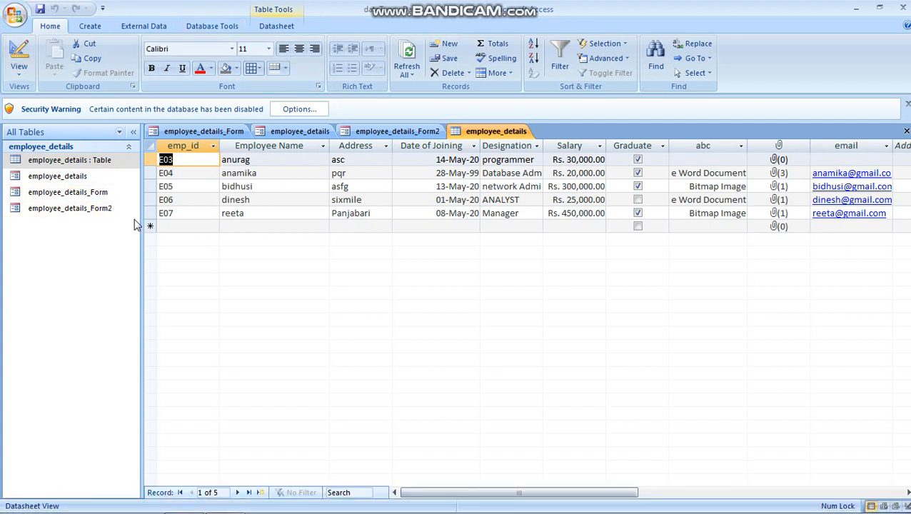
# Create a new query in Query Design and add the employee_details table to it
pyautogui.click(83, 162)
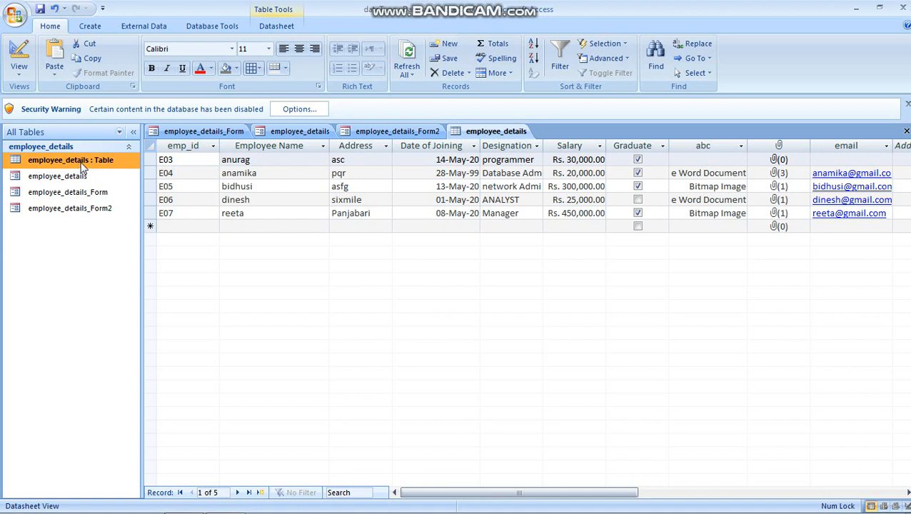
pyautogui.click(91, 27)
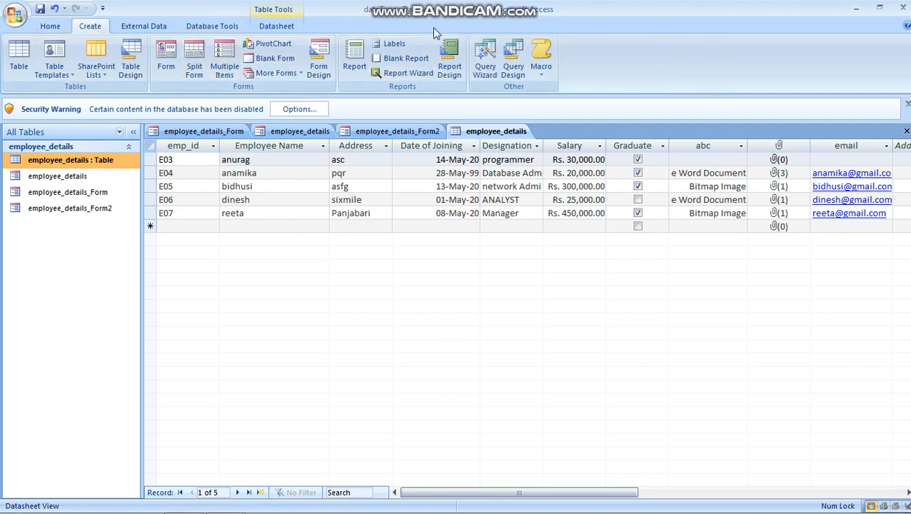
pyautogui.click(514, 65)
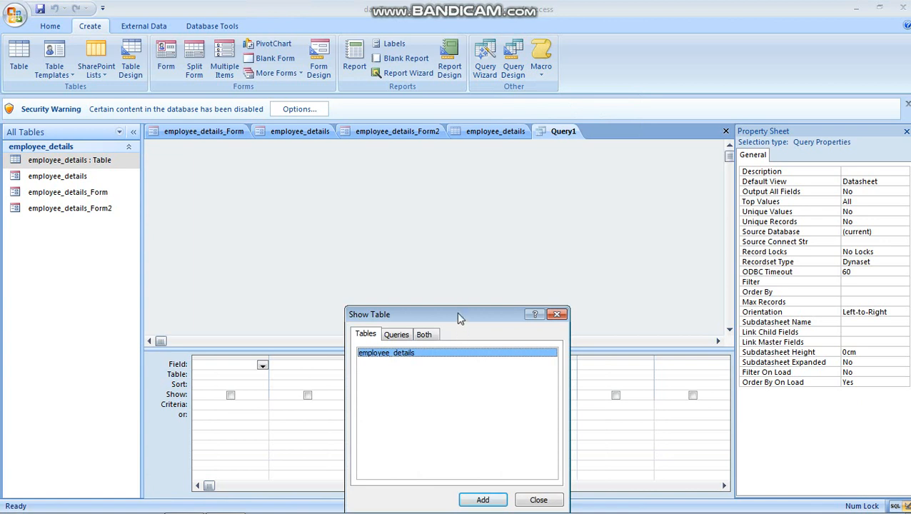
pyautogui.moveTo(468, 323); pyautogui.dragTo(482, 232)
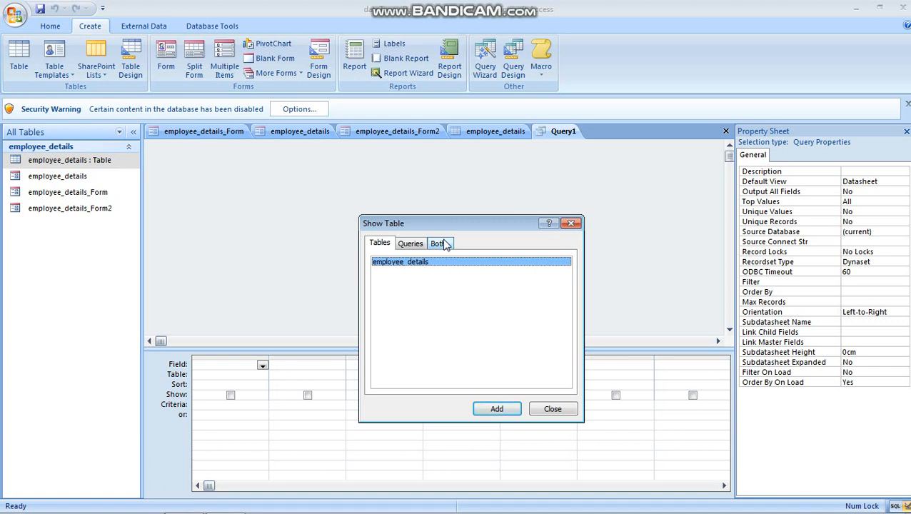
pyautogui.click(496, 410)
pyautogui.click(571, 409)
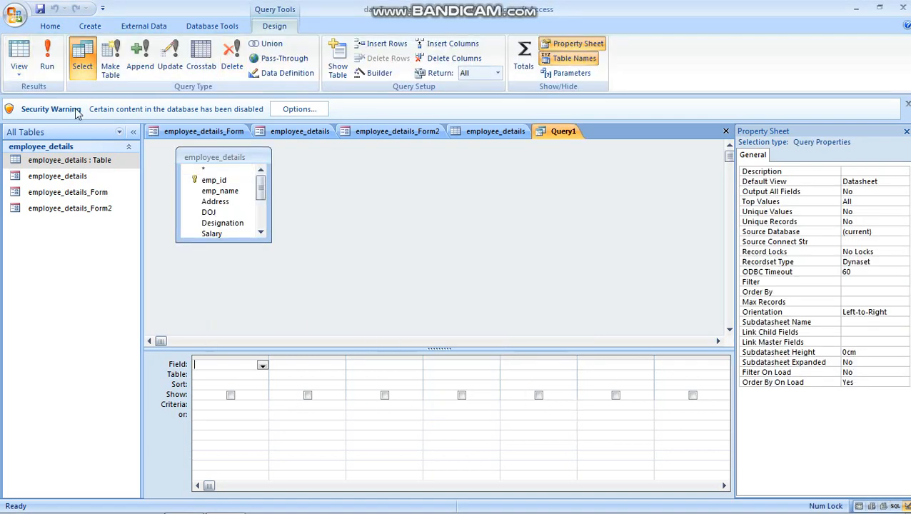
pyautogui.click(200, 180)
pyautogui.click(261, 374)
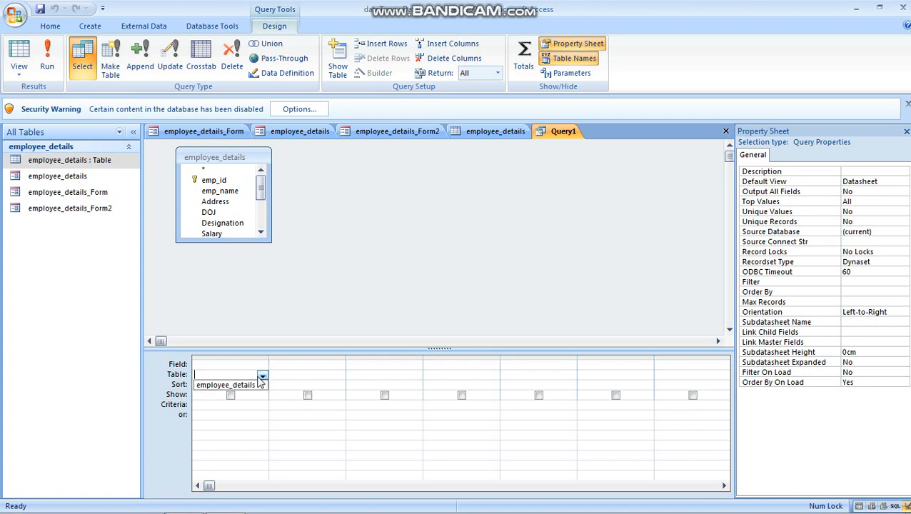
pyautogui.click(260, 363)
pyautogui.click(280, 363)
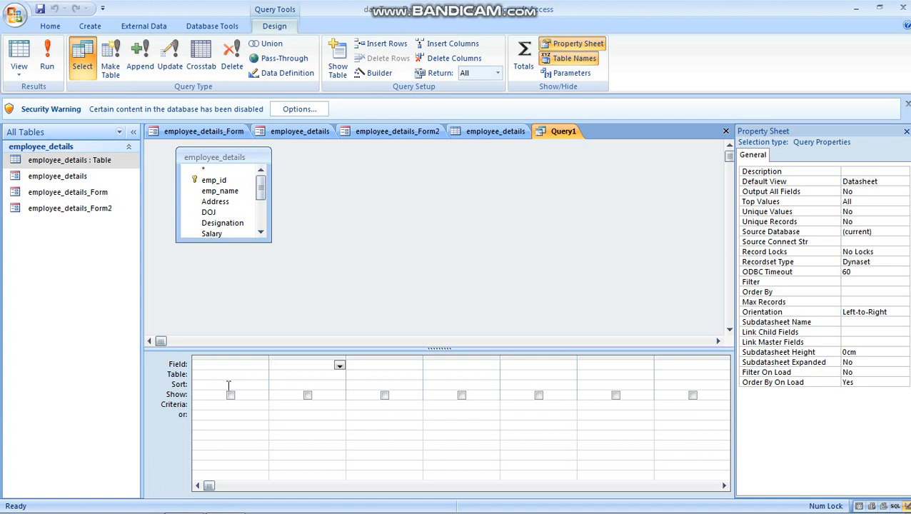
pyautogui.click(228, 386)
pyautogui.click(242, 363)
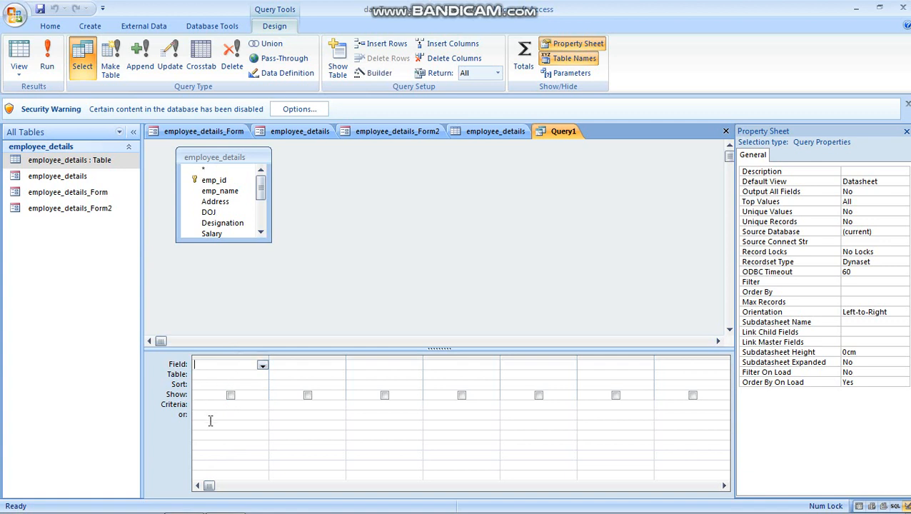
# Add all fields (*) of the employee_details table to the first column of the query design grid
pyautogui.click(214, 173)
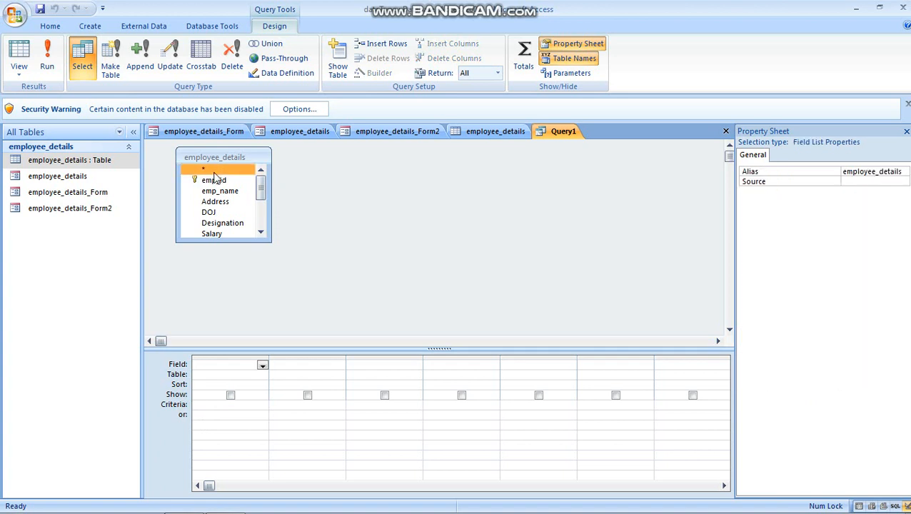
pyautogui.doubleClick(214, 173)
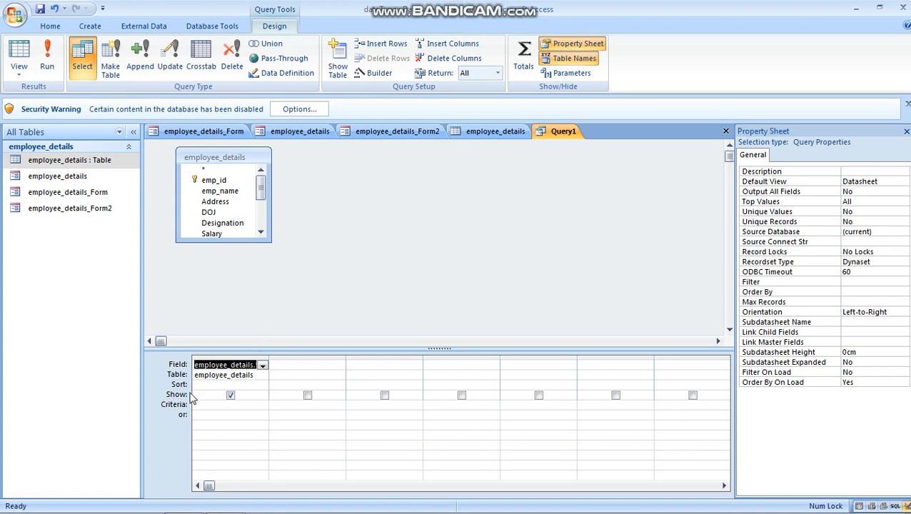
pyautogui.click(321, 364)
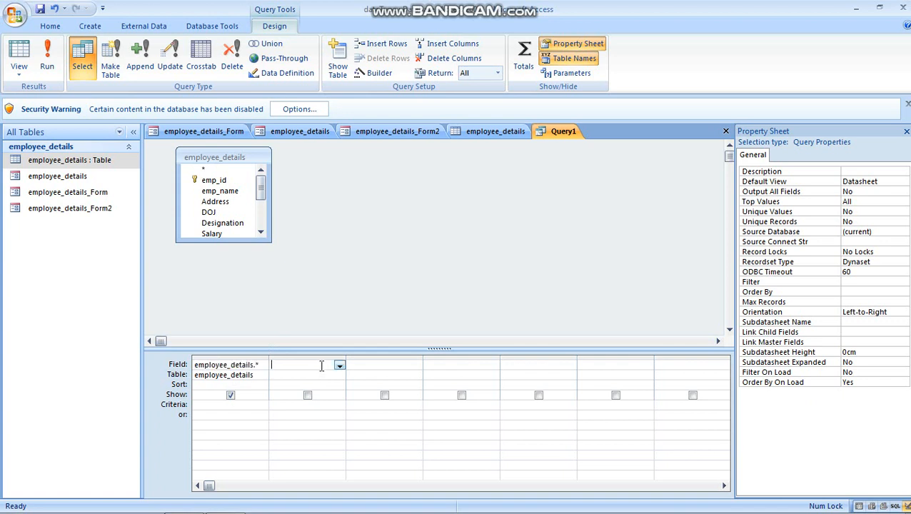
pyautogui.click(339, 366)
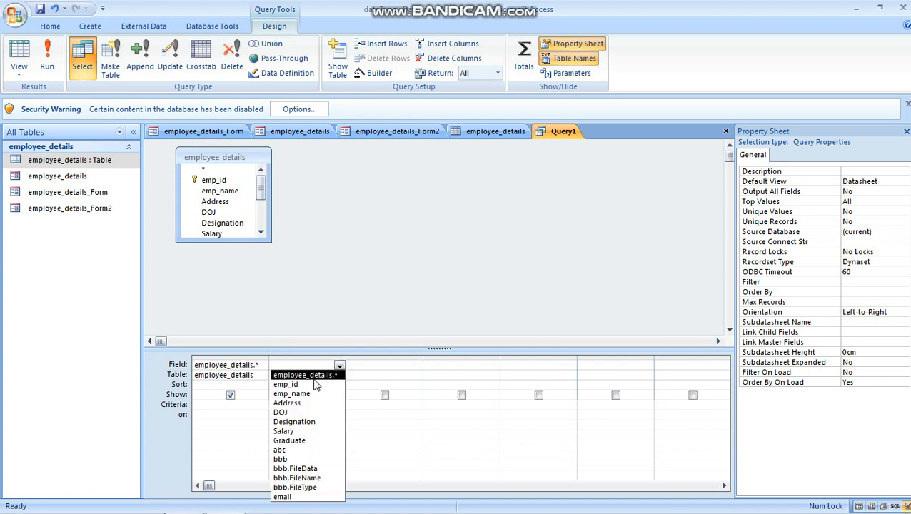
pyautogui.click(340, 365)
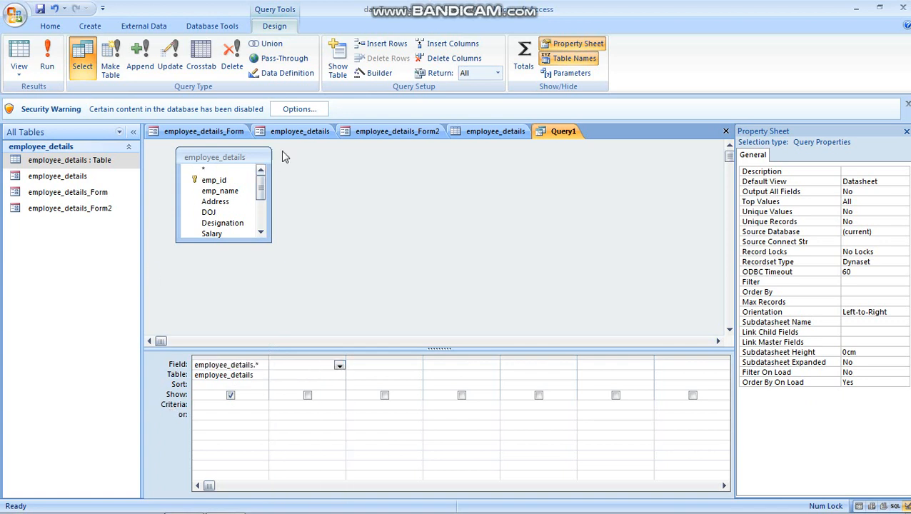
# Run the query to view its records, and return to its design view
pyautogui.click(19, 71)
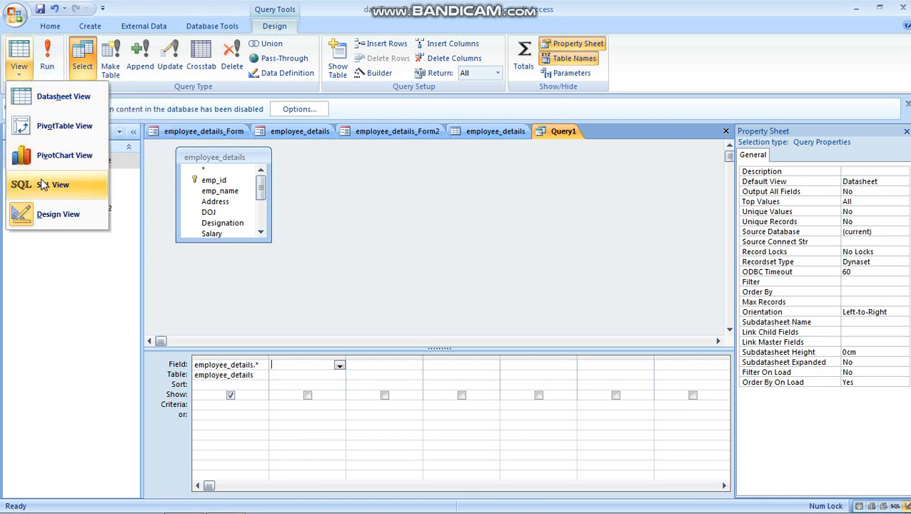
pyautogui.click(525, 240)
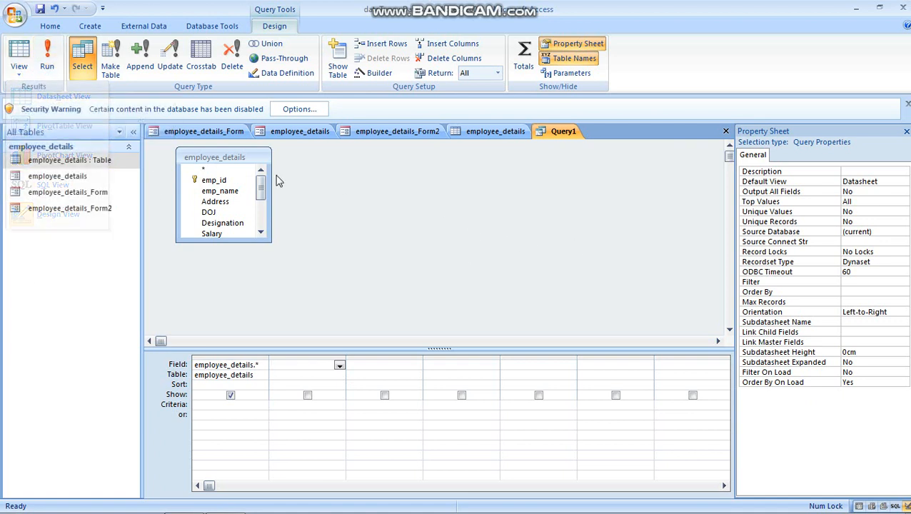
pyautogui.click(47, 64)
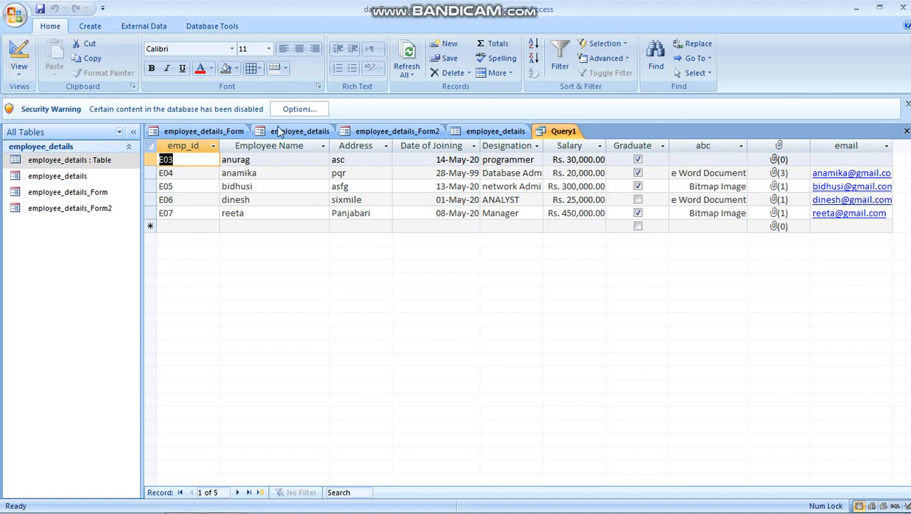
pyautogui.click(20, 71)
pyautogui.click(53, 214)
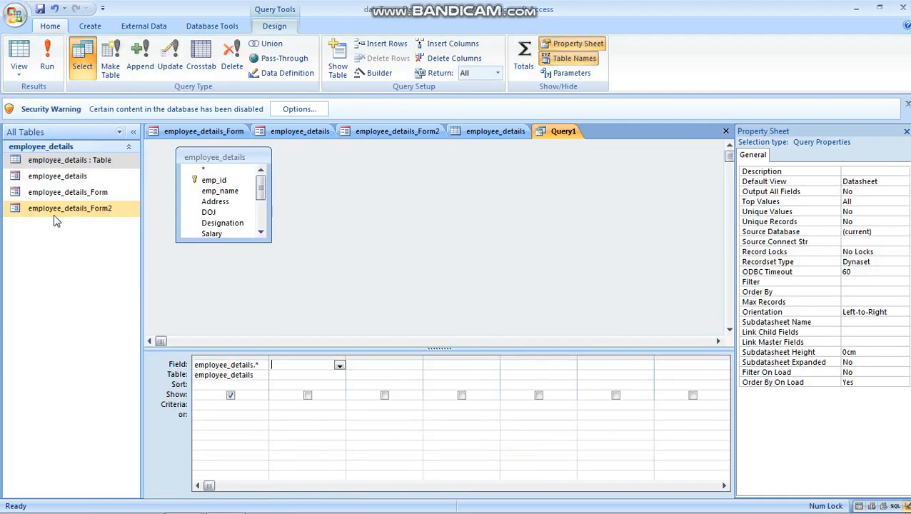
# Replace the all-fields entry in the first query column with emp_id, and add emp_name and Salary in the next two columns
pyautogui.click(262, 364)
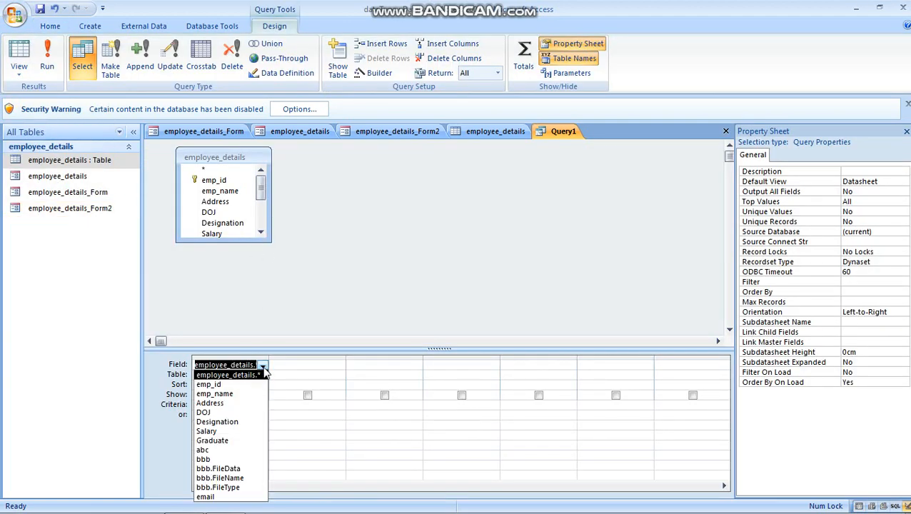
pyautogui.click(209, 385)
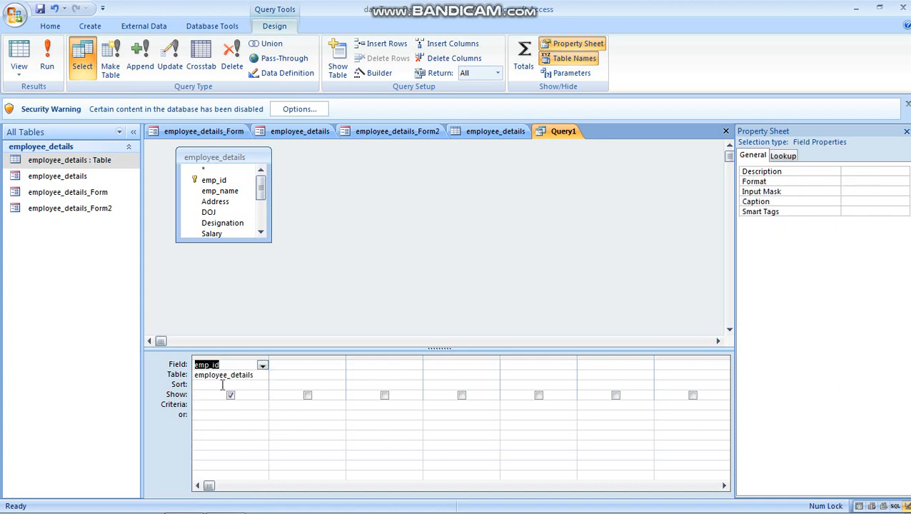
pyautogui.click(315, 362)
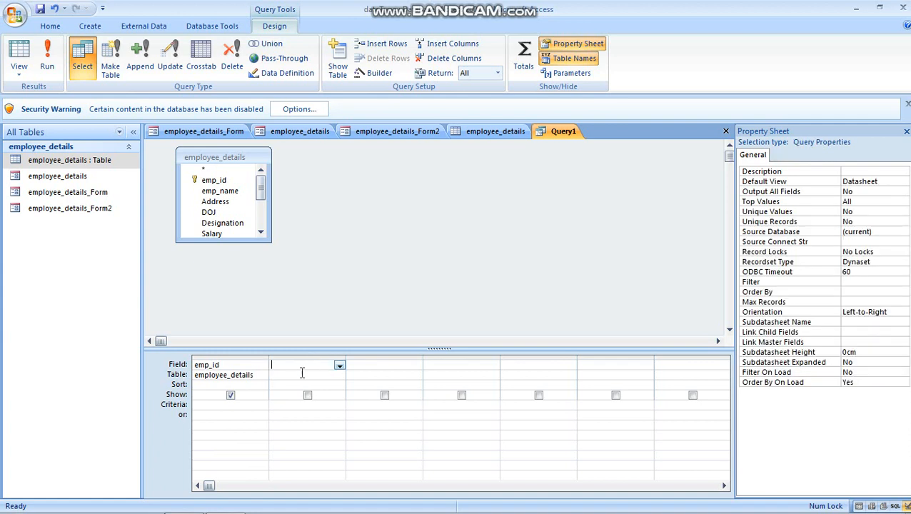
pyautogui.click(340, 365)
pyautogui.click(316, 391)
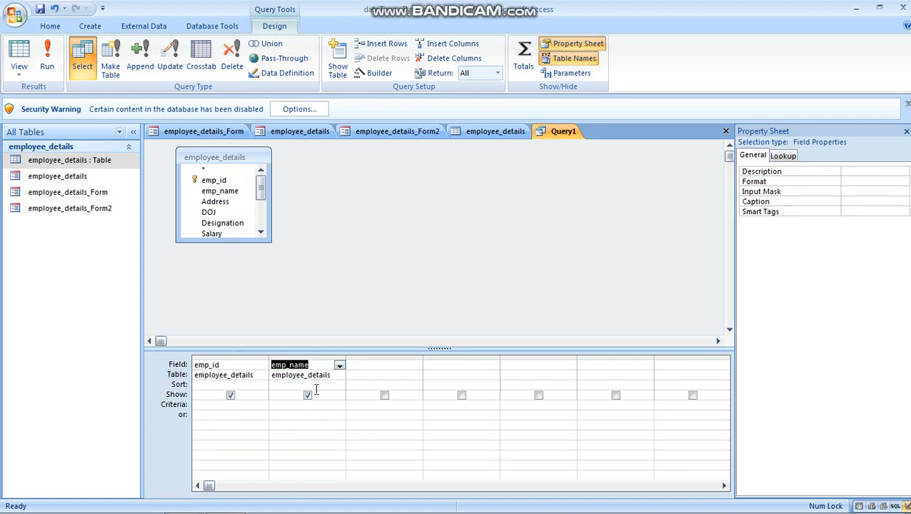
pyautogui.click(384, 365)
pyautogui.click(416, 367)
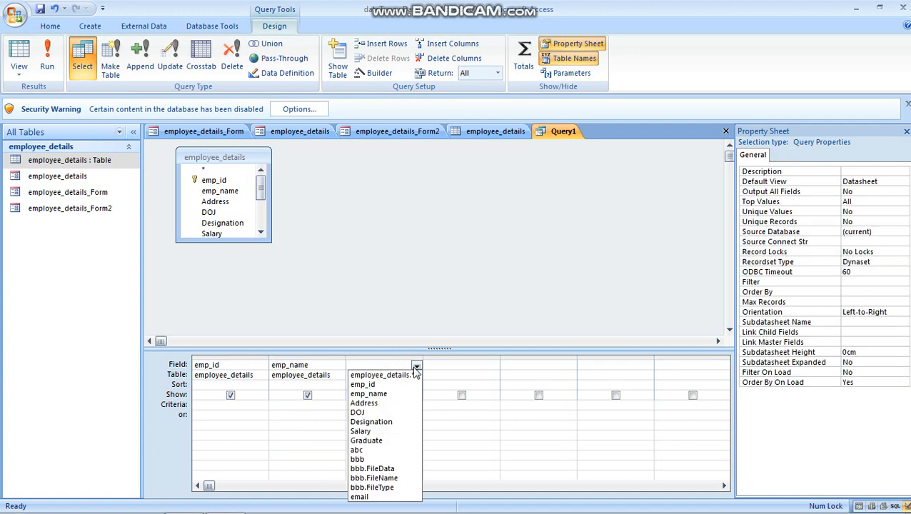
pyautogui.click(360, 432)
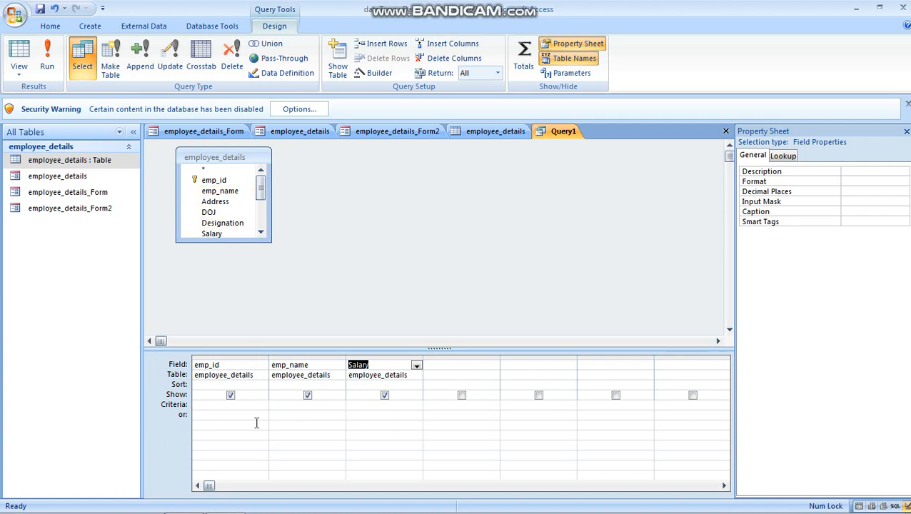
# Set the sort order of the query's Salary column to Ascending
pyautogui.click(221, 385)
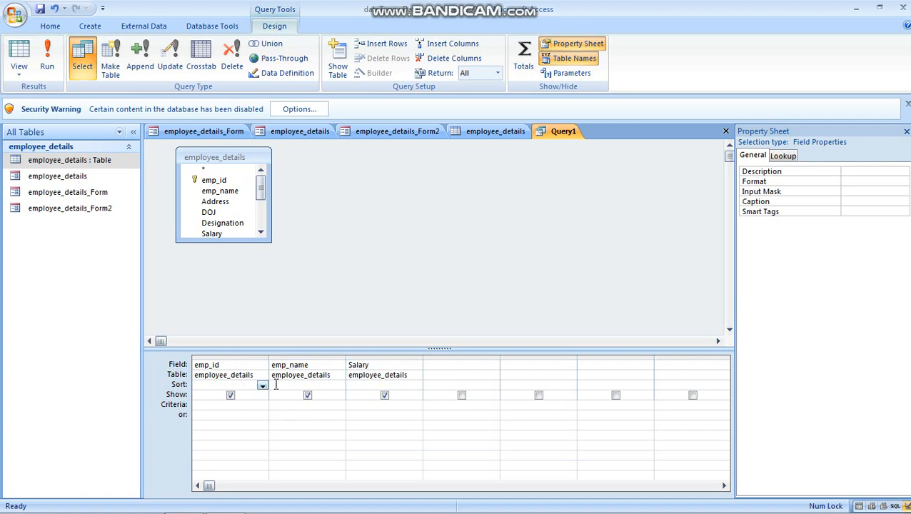
pyautogui.click(376, 385)
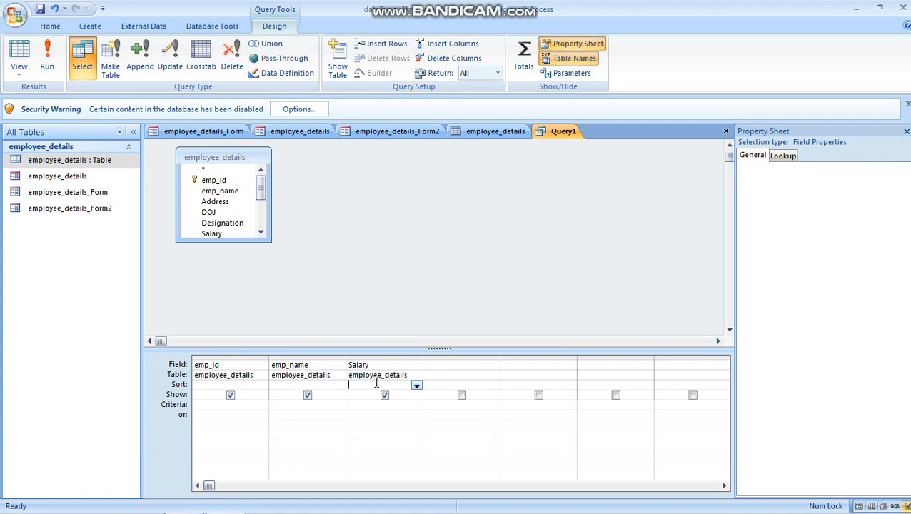
pyautogui.click(417, 386)
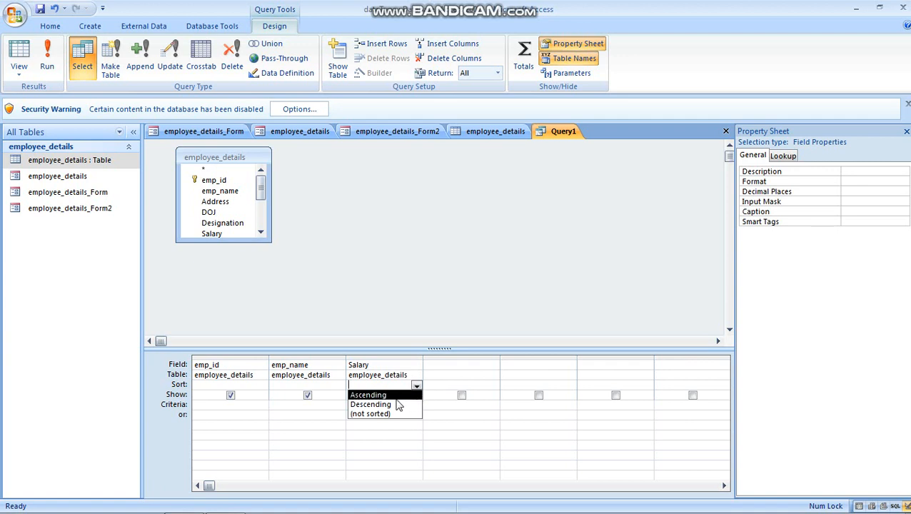
pyautogui.press('Return')
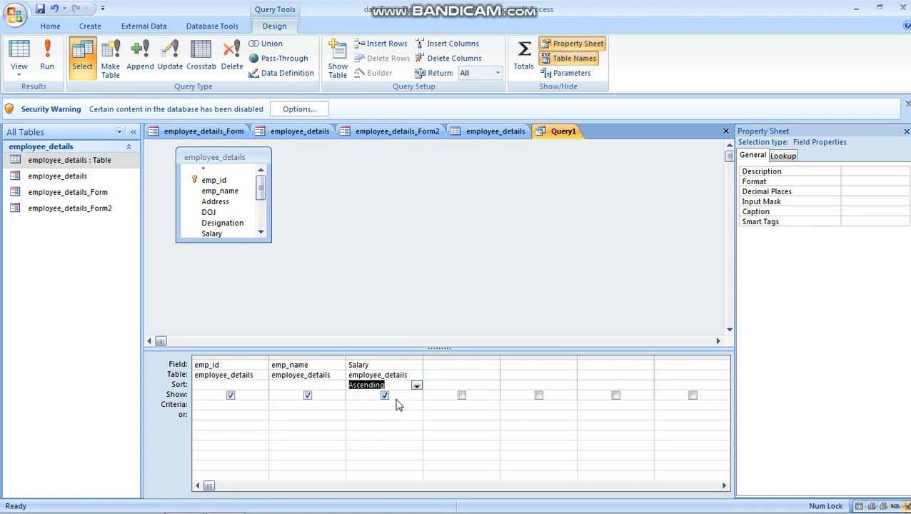
# Exclude the emp_id column from the query output, and include it again
pyautogui.click(230, 395)
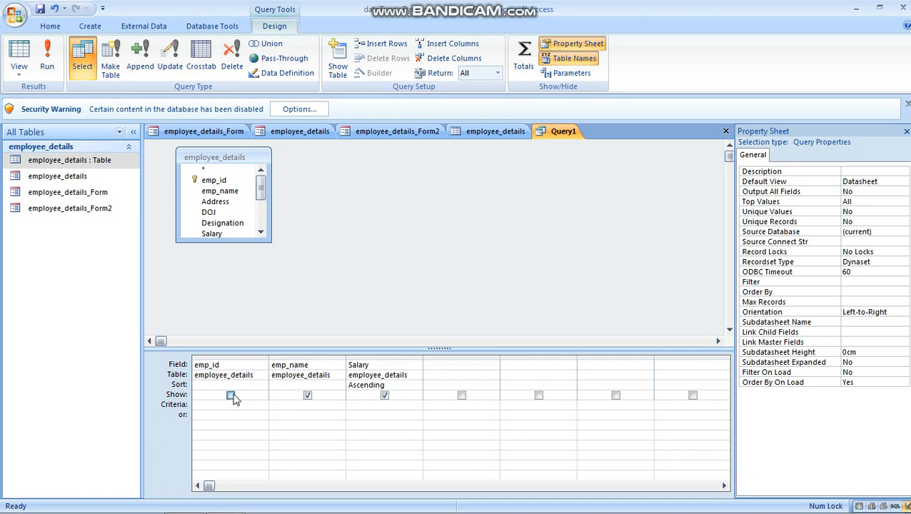
pyautogui.click(230, 396)
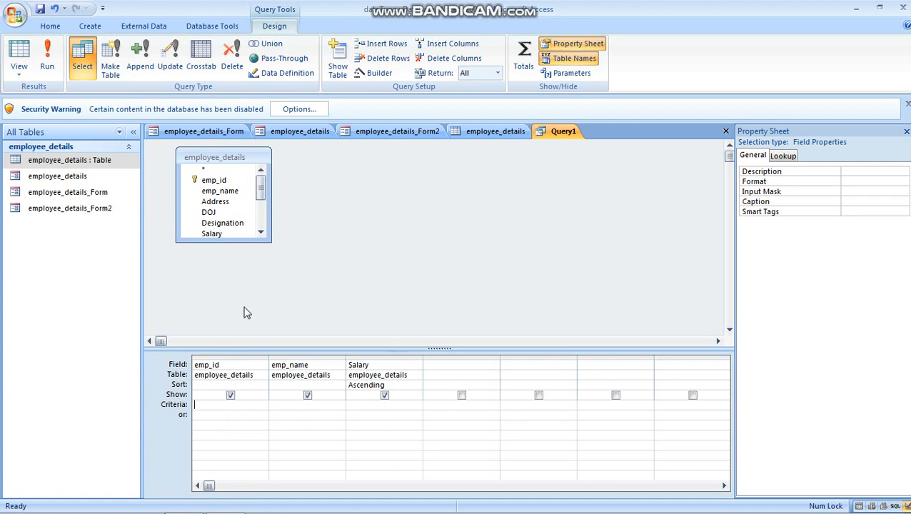
# Run the query to view its records, examine its SQL statement, and return to its design view
pyautogui.click(47, 66)
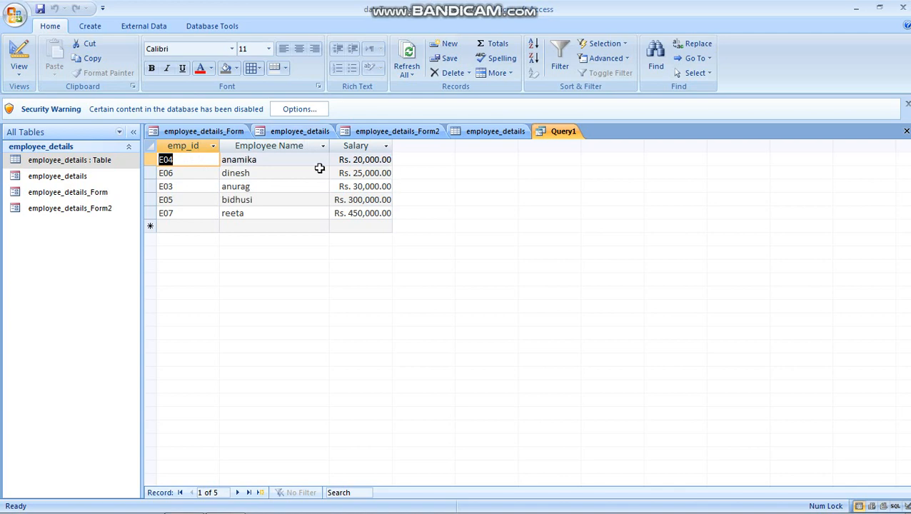
pyautogui.click(21, 76)
pyautogui.click(33, 180)
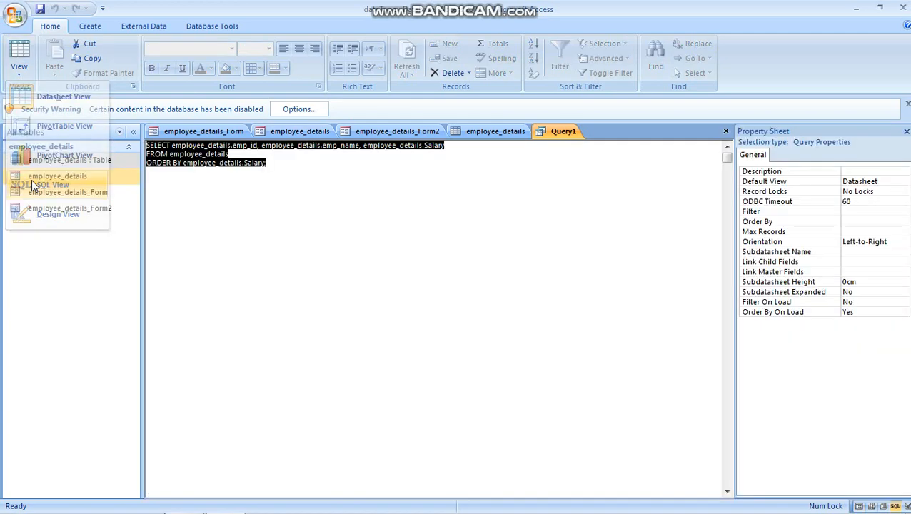
pyautogui.click(231, 187)
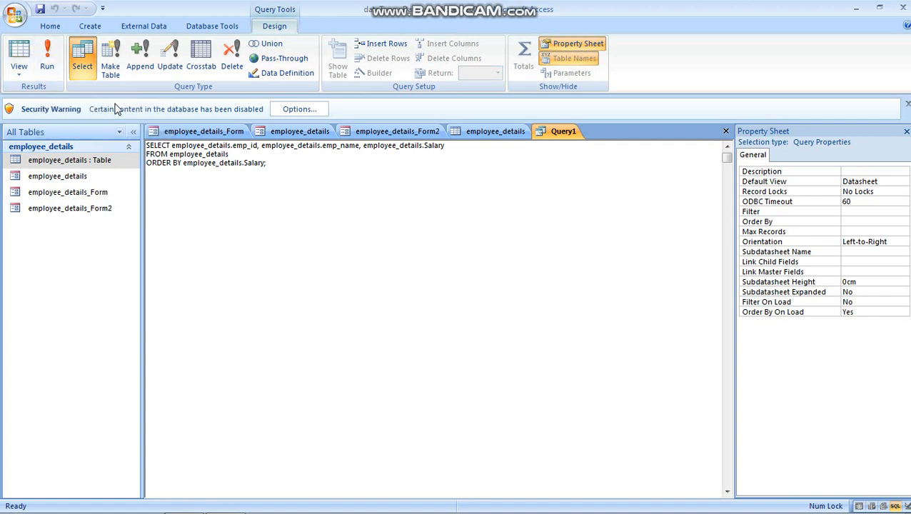
pyautogui.click(20, 69)
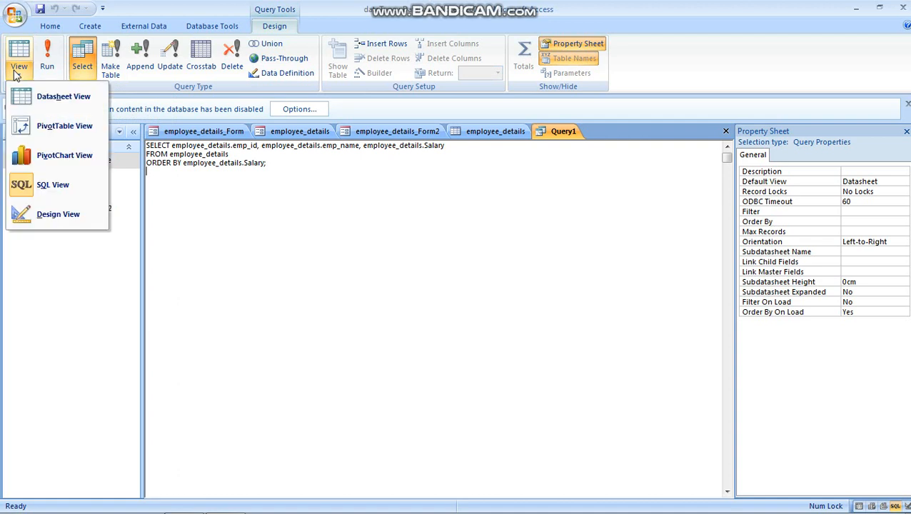
pyautogui.click(36, 214)
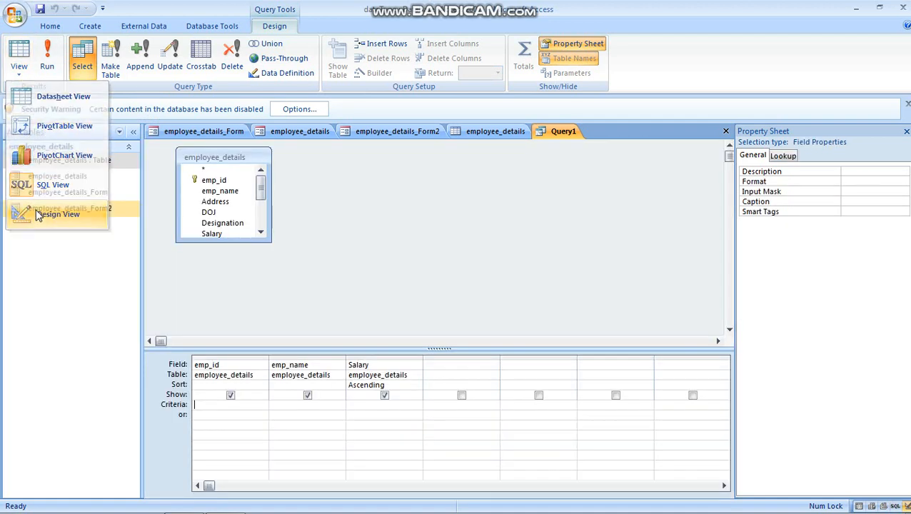
pyautogui.click(19, 66)
pyautogui.click(397, 236)
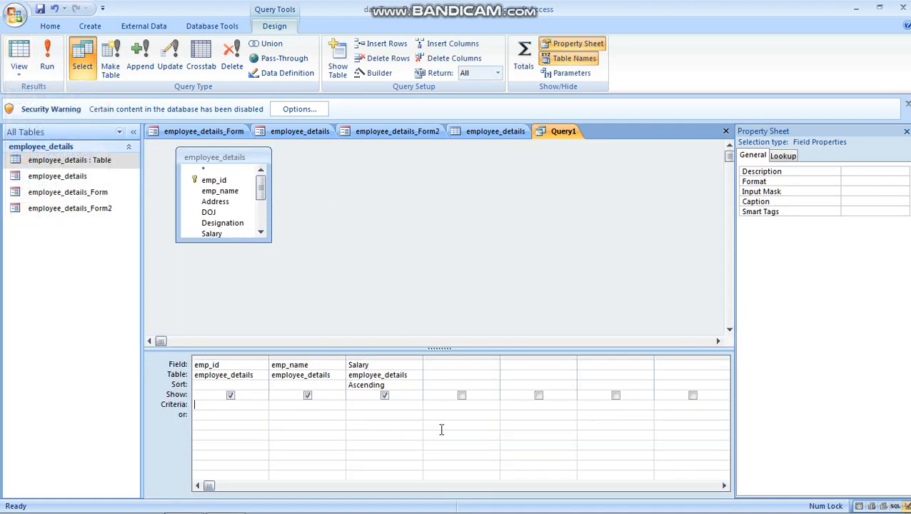
# Change the third query column's field to Designation, and add Salary in the fourth column
pyautogui.click(433, 367)
pyautogui.click(404, 367)
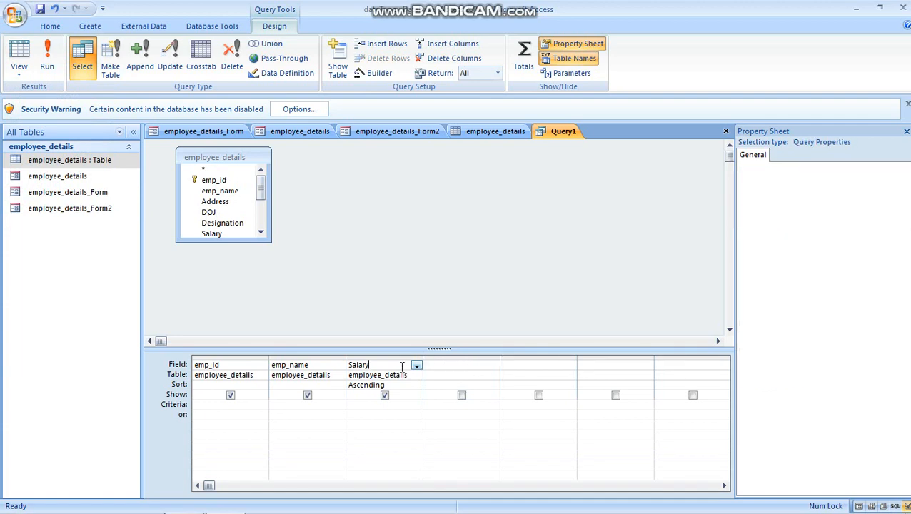
pyautogui.click(416, 365)
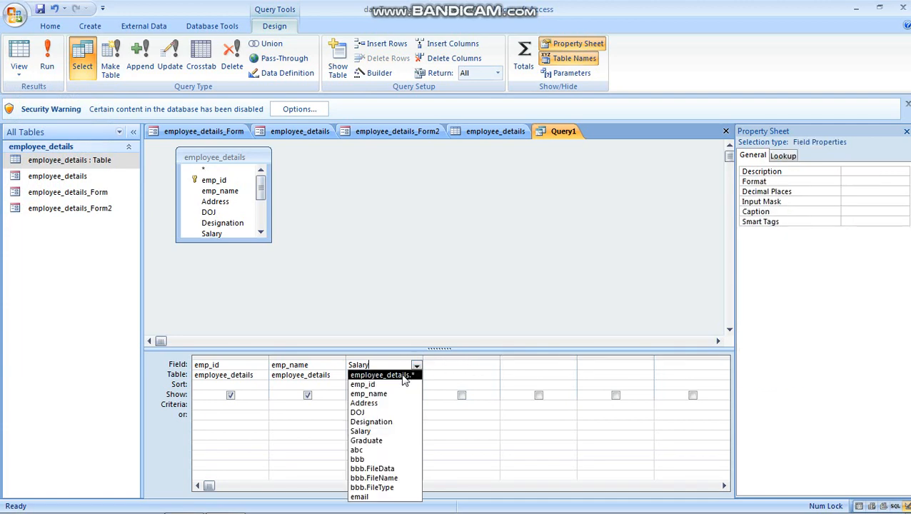
pyautogui.click(372, 421)
pyautogui.click(495, 368)
pyautogui.click(494, 366)
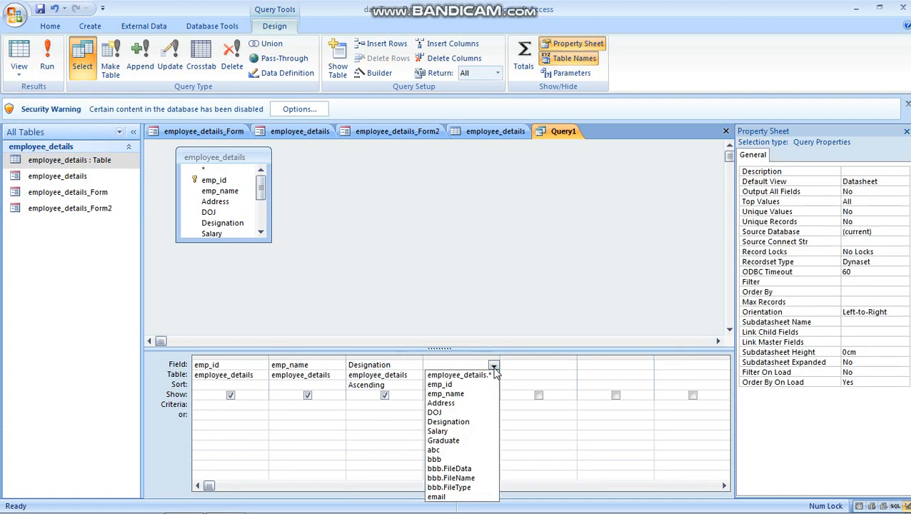
pyautogui.click(460, 432)
# Set the Designation column's sort order to (not sorted) and the Salary column's sort order to Ascending
pyautogui.click(392, 386)
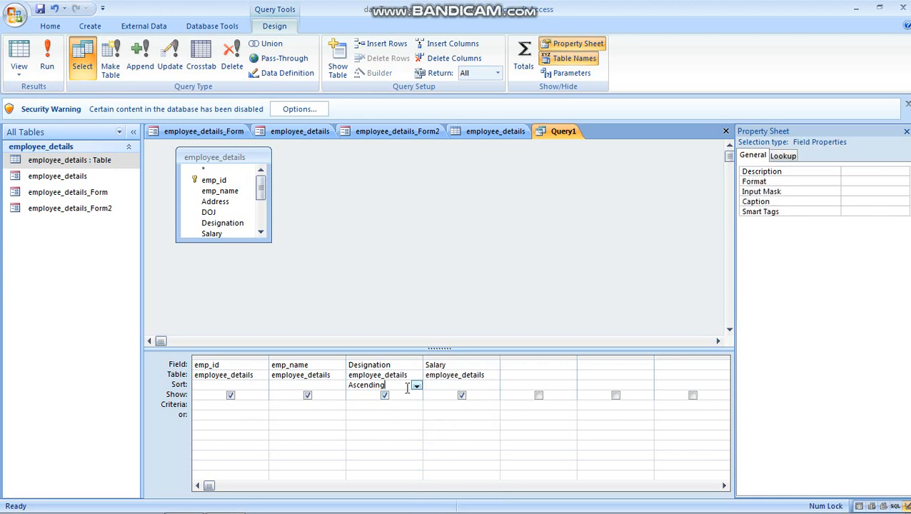
pyautogui.click(417, 385)
pyautogui.click(399, 415)
pyautogui.click(461, 384)
pyautogui.click(494, 386)
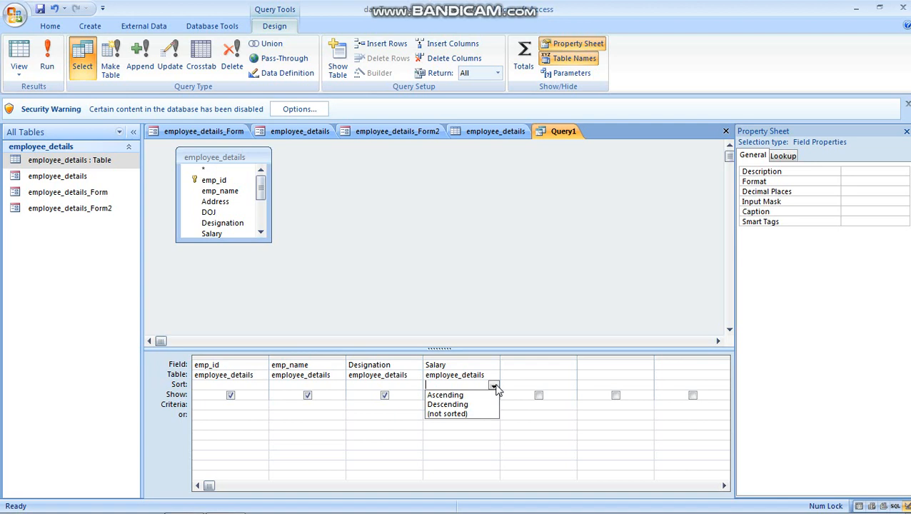
pyautogui.click(444, 404)
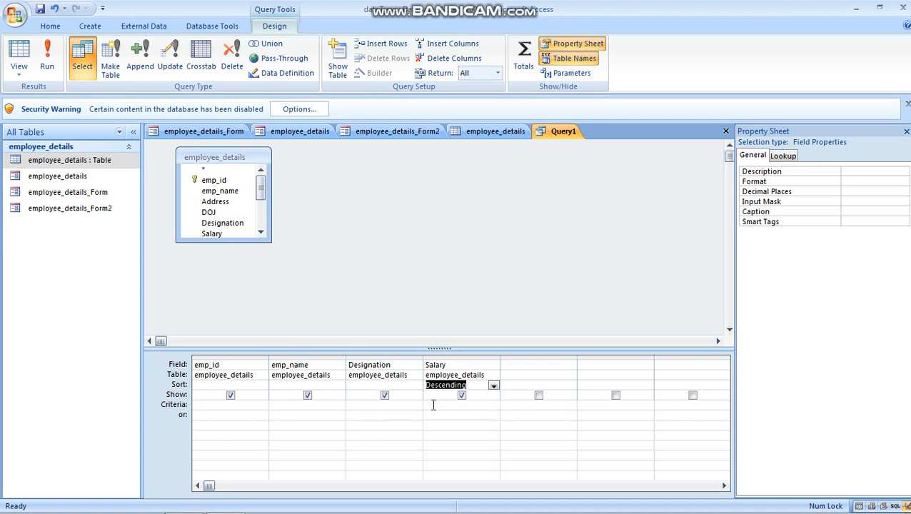
pyautogui.click(495, 386)
pyautogui.click(451, 396)
pyautogui.click(536, 278)
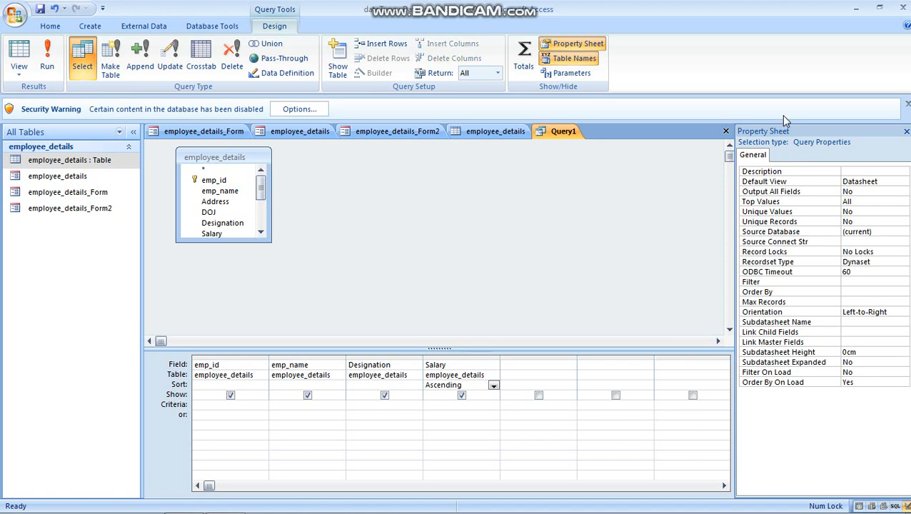
# Create a second query in design view without adding any table, and close it
pyautogui.press('alt')
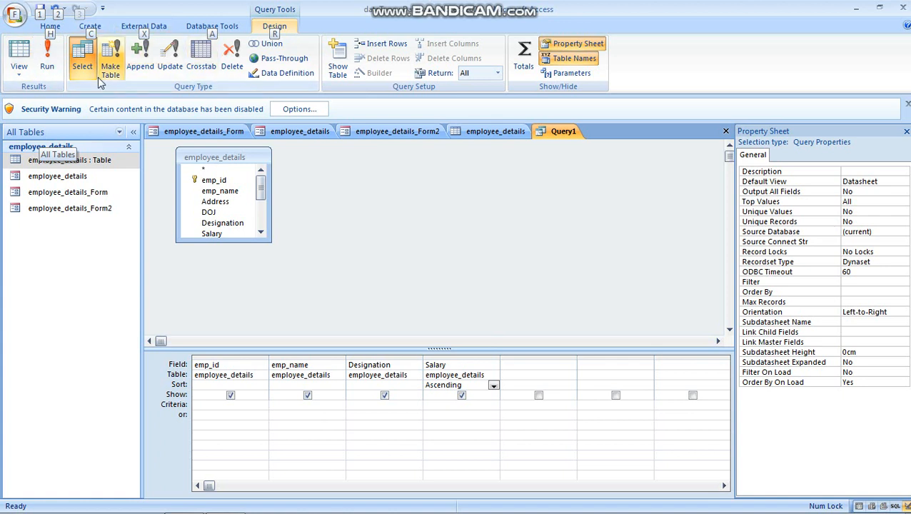
pyautogui.click(75, 161)
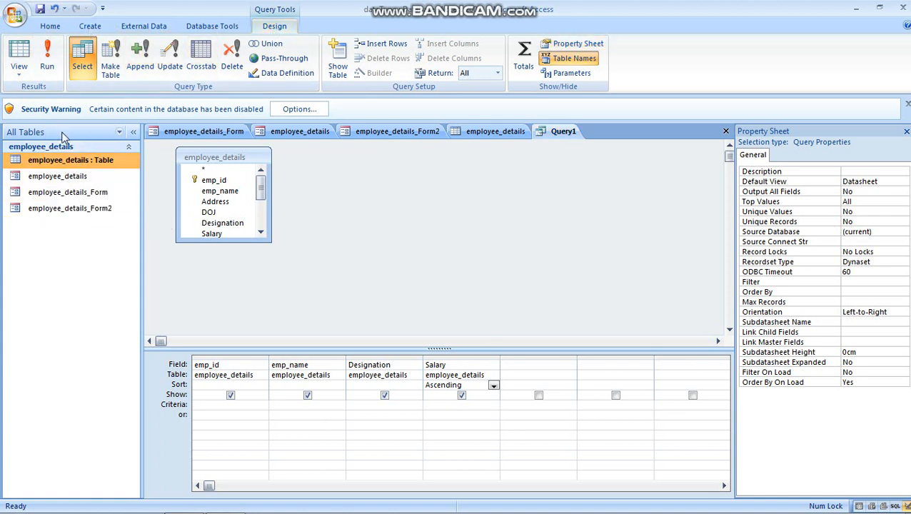
pyautogui.click(90, 27)
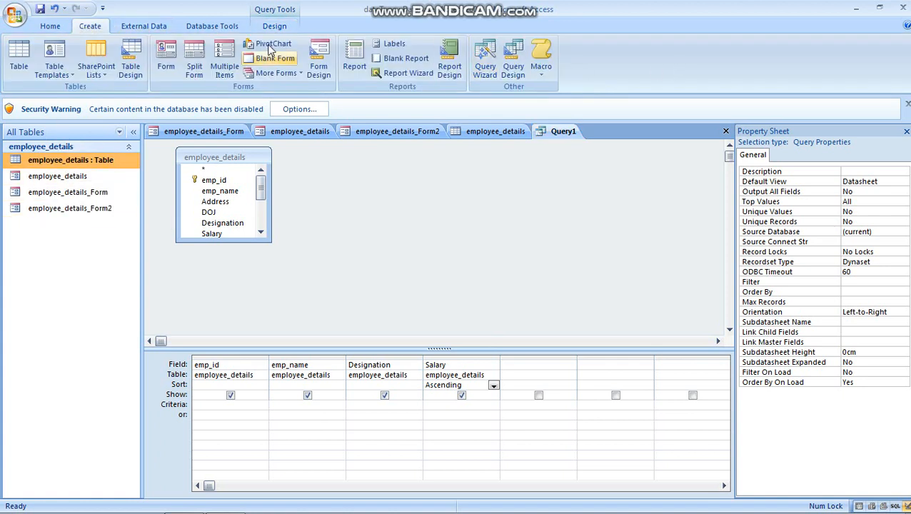
pyautogui.click(520, 65)
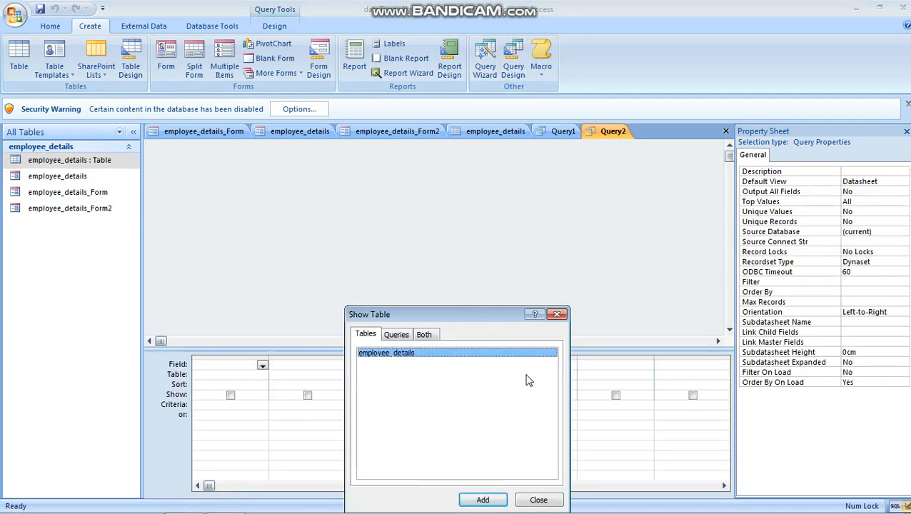
pyautogui.moveTo(520, 502)
pyautogui.click(548, 498)
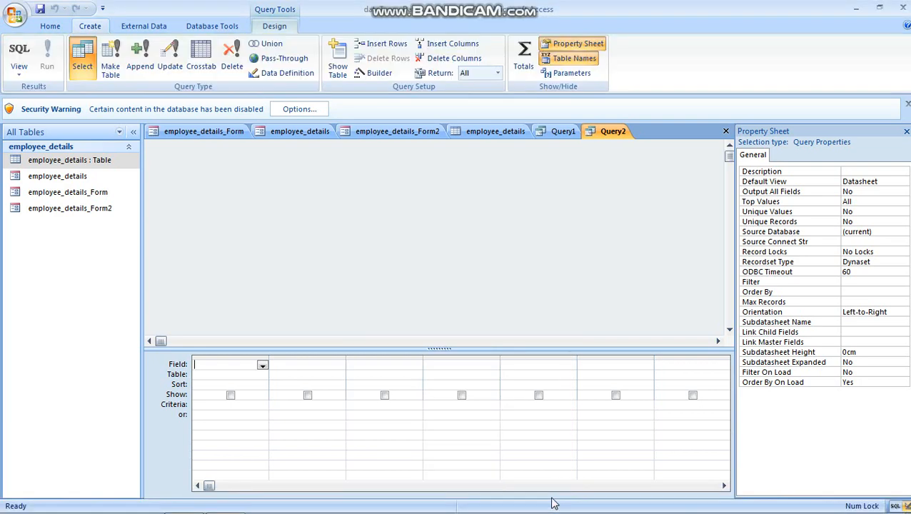
pyautogui.rightClick(614, 134)
pyautogui.click(671, 151)
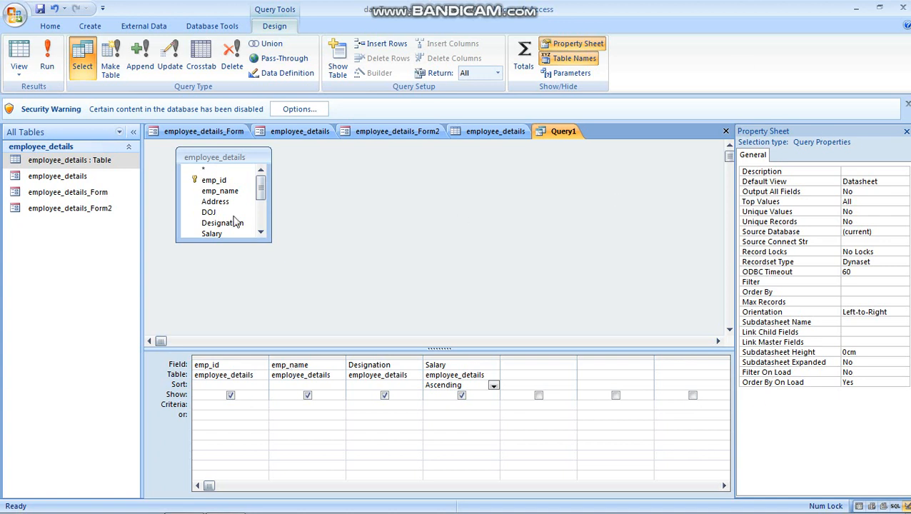
# Set the Salary column's criterion to >30000, and run the query to view the matching records before returning to design view
pyautogui.click(447, 405)
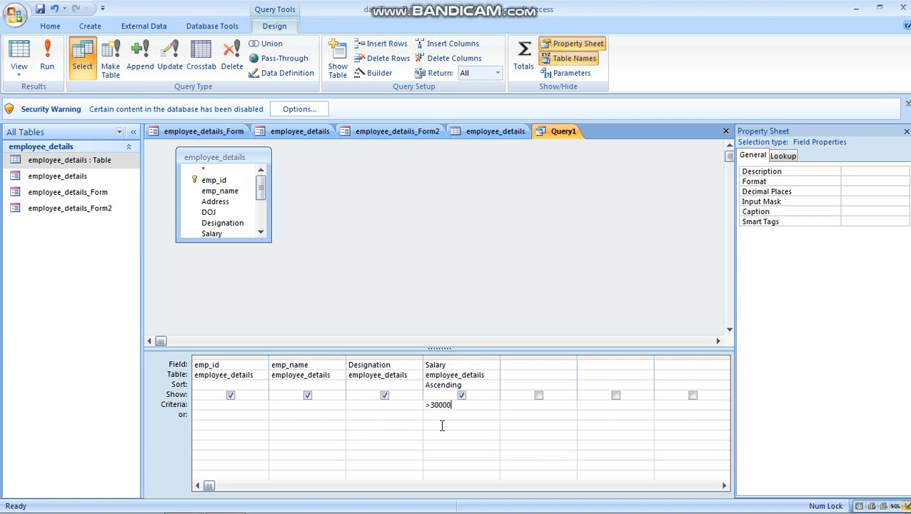
pyautogui.click(48, 66)
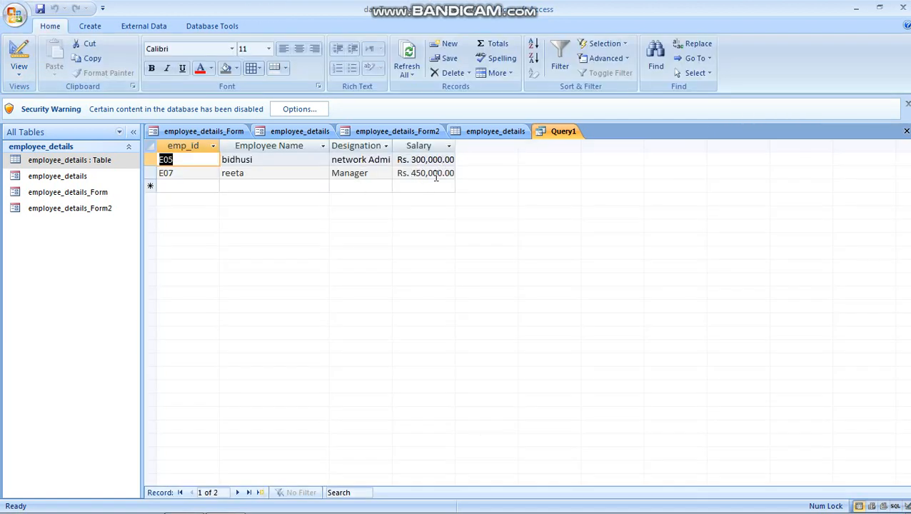
pyautogui.click(19, 75)
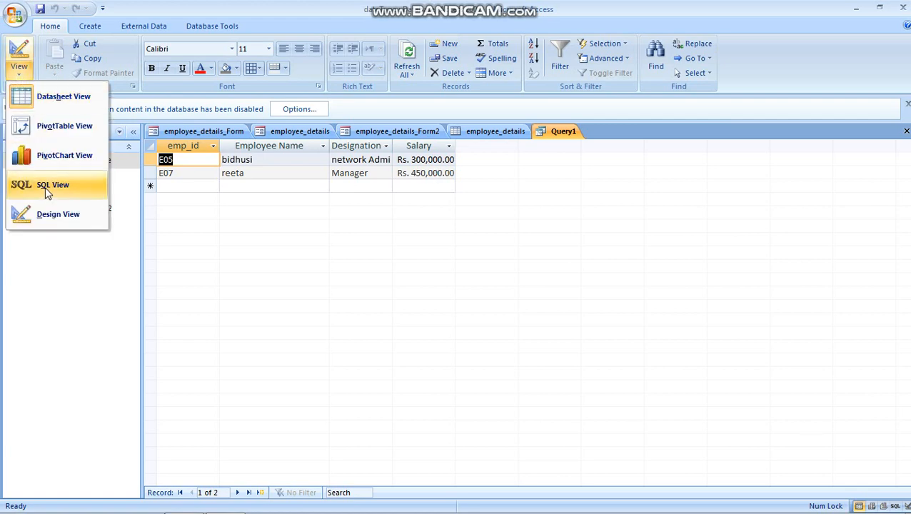
pyautogui.click(43, 214)
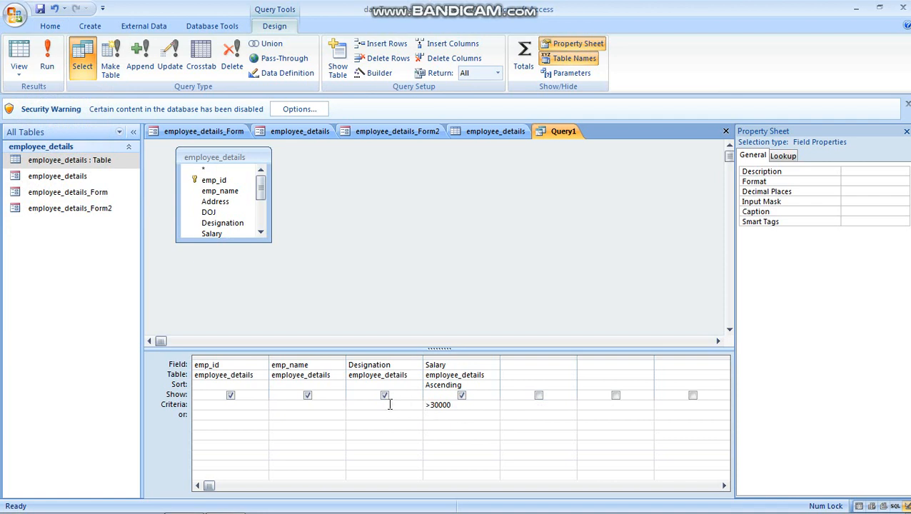
# Check the designations in the employee_details table, and set the query's Designation criterion to ="programmer"
pyautogui.click(365, 405)
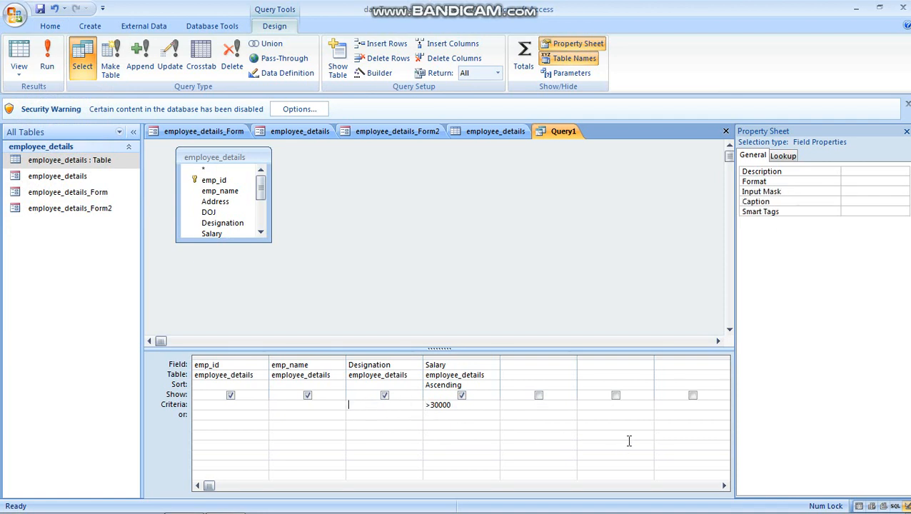
pyautogui.click(478, 131)
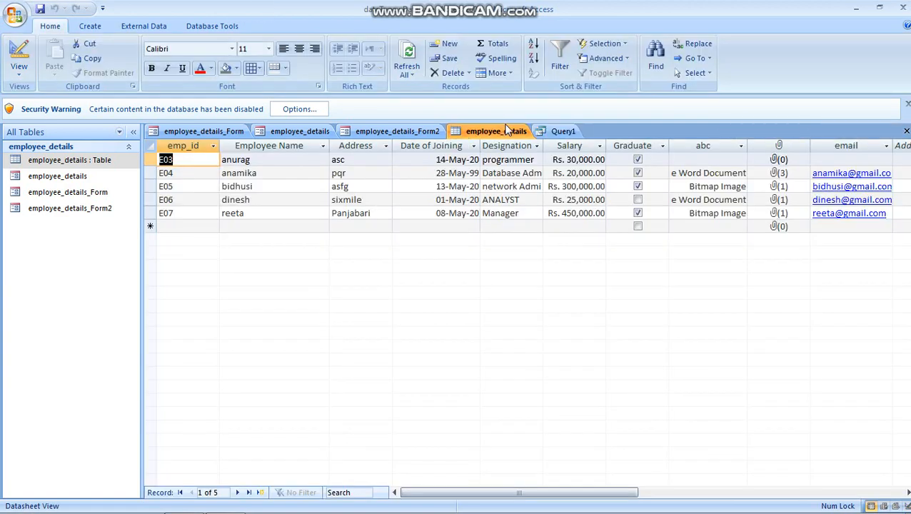
pyautogui.click(557, 131)
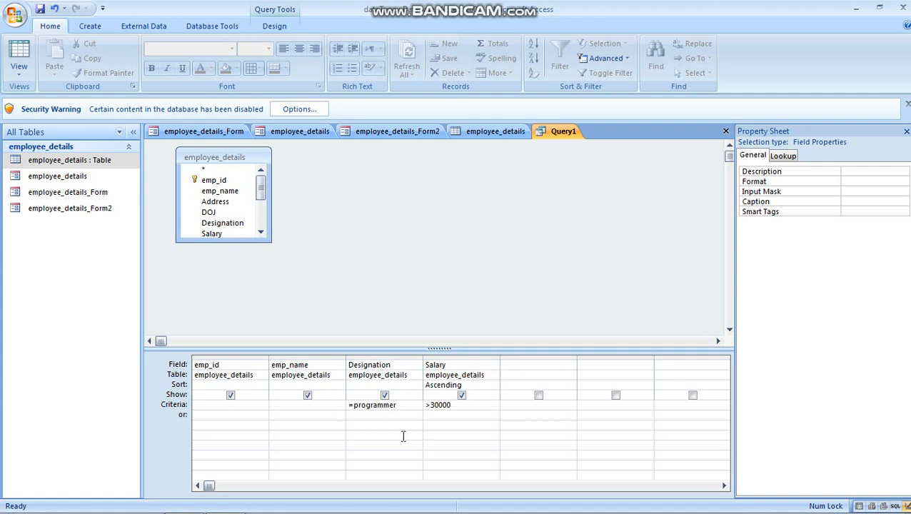
pyautogui.click(419, 405)
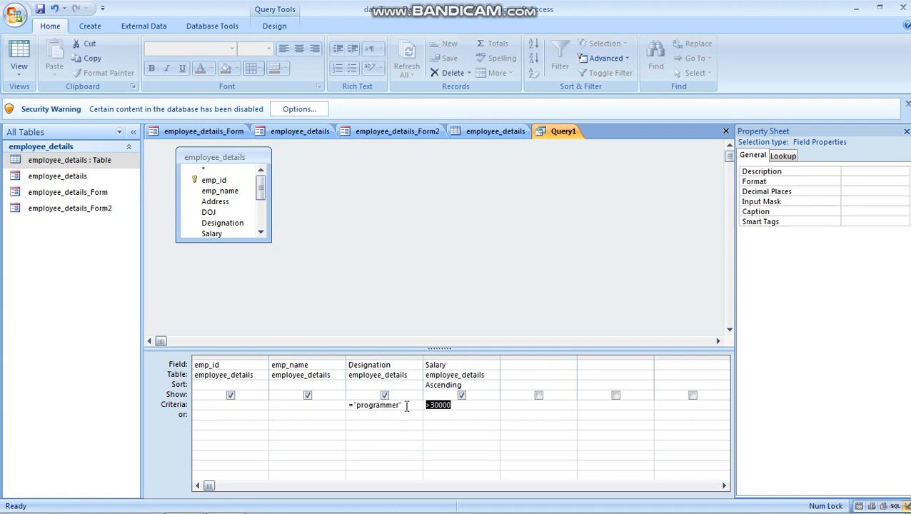
pyautogui.click(450, 417)
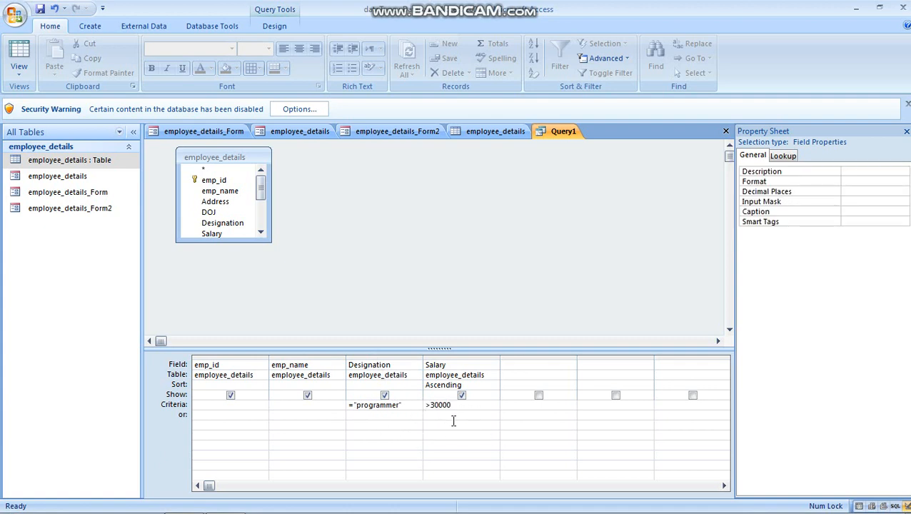
# Save the query under the name Query1
pyautogui.click(41, 9)
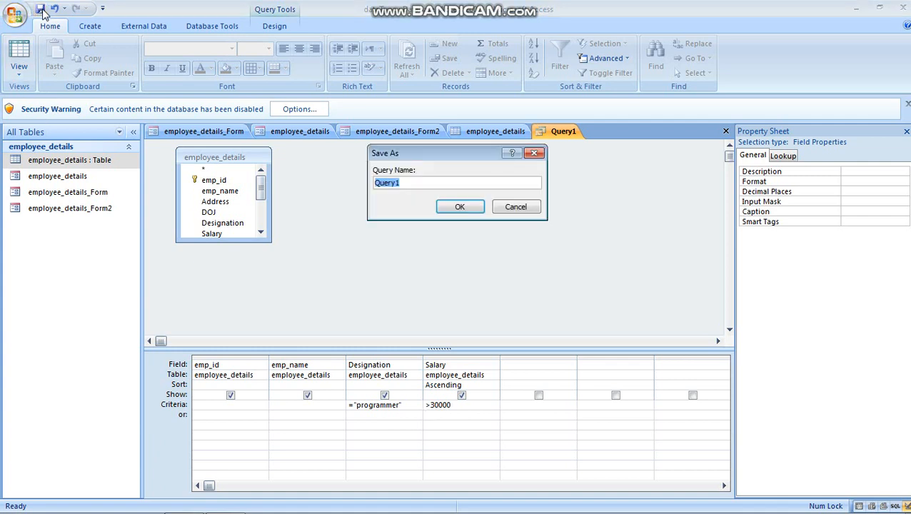
pyautogui.click(451, 206)
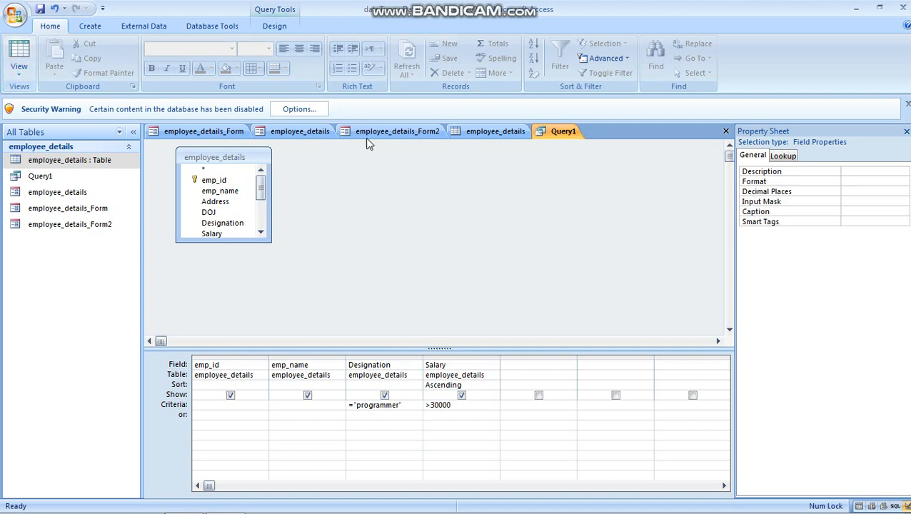
# View Query1's records in datasheet view, and compare them with the records in the employee_details table
pyautogui.click(15, 75)
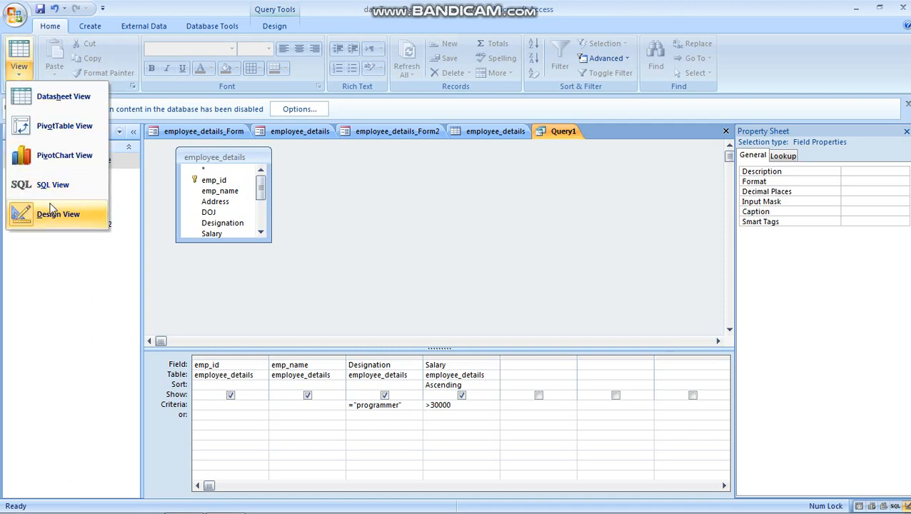
pyautogui.click(17, 63)
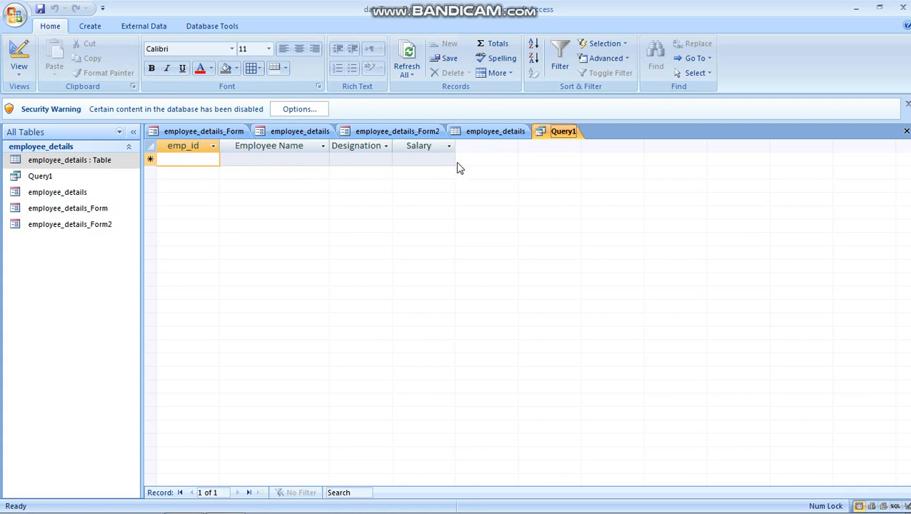
pyautogui.click(493, 132)
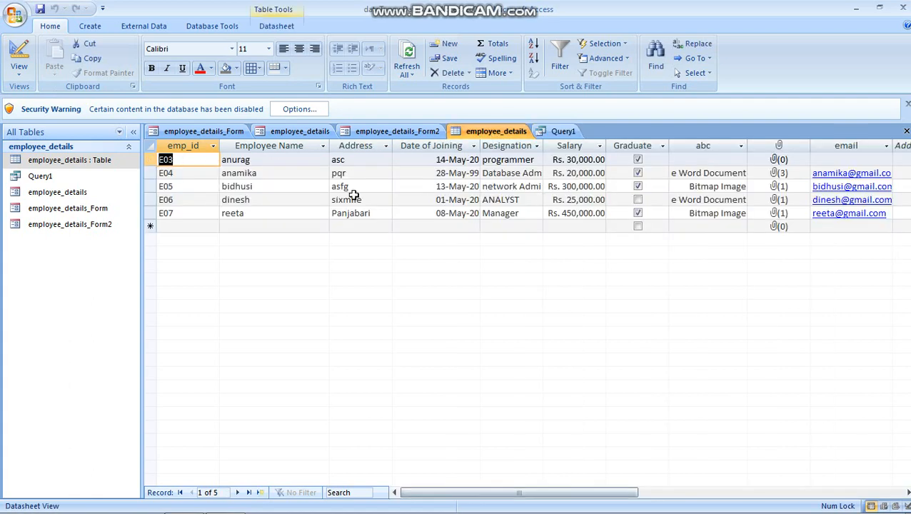
# Check the programmer record in the employee_details table, and set Query1's Salary criterion to >=30000 and run it
pyautogui.click(527, 156)
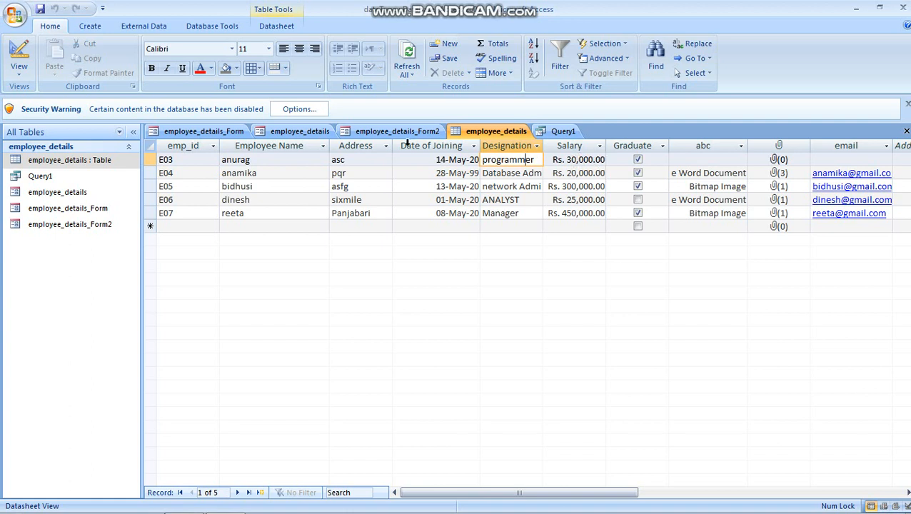
pyautogui.click(557, 131)
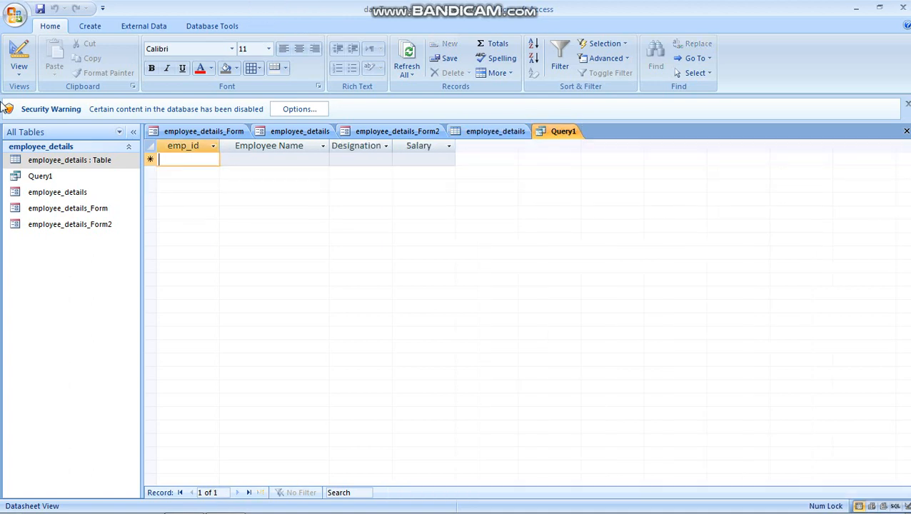
pyautogui.click(19, 69)
pyautogui.click(55, 218)
pyautogui.click(426, 416)
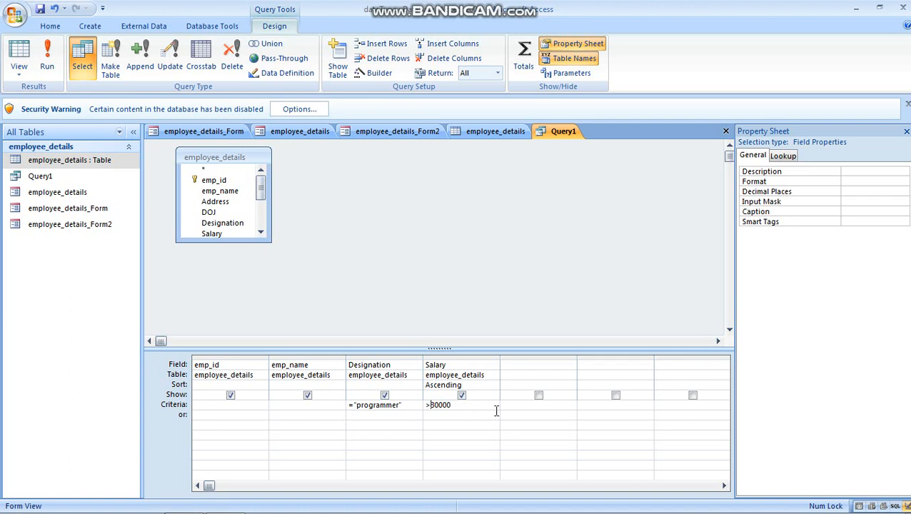
pyautogui.write('=')
pyautogui.click(47, 58)
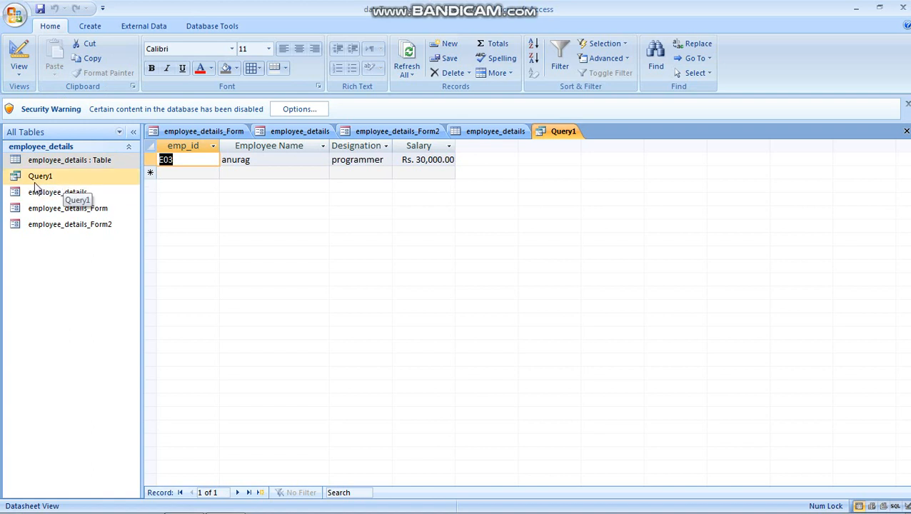
# Start the Simple Query Wizard for a new query based on the employee_details table
pyautogui.click(91, 28)
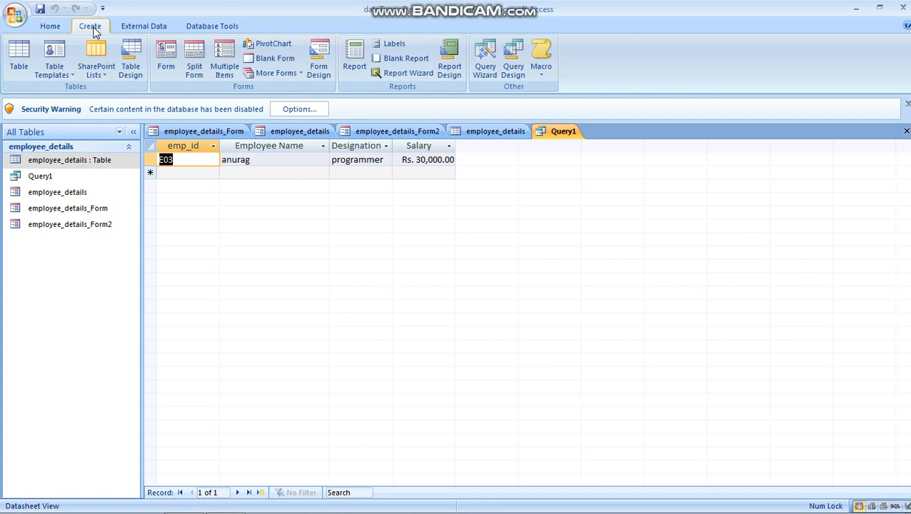
pyautogui.click(489, 70)
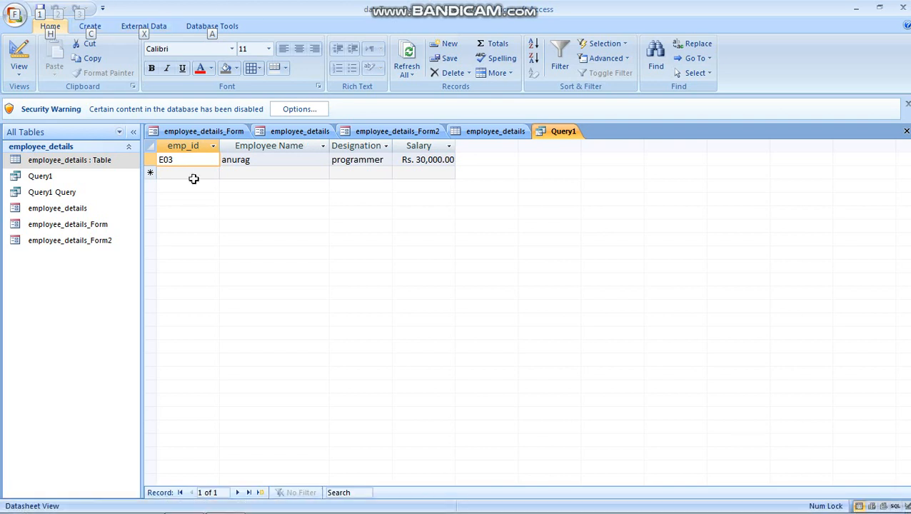
pyautogui.click(59, 161)
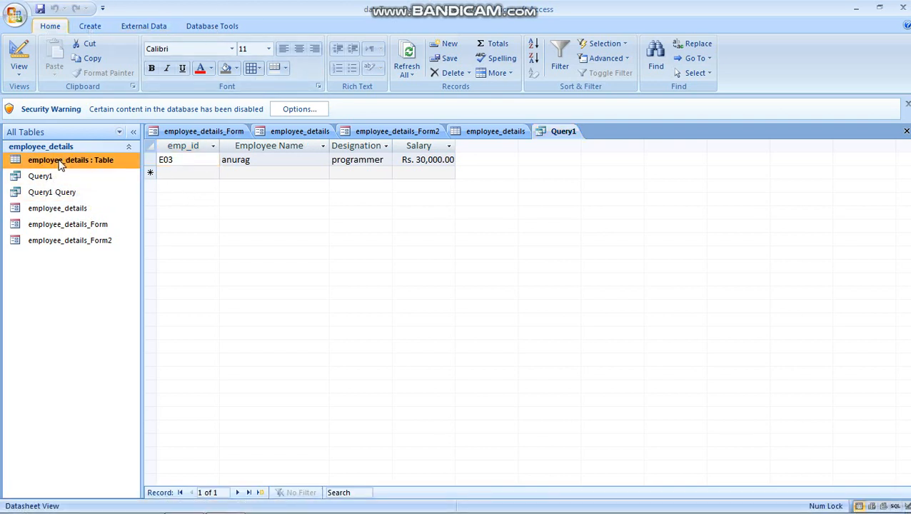
pyautogui.click(100, 26)
pyautogui.click(498, 68)
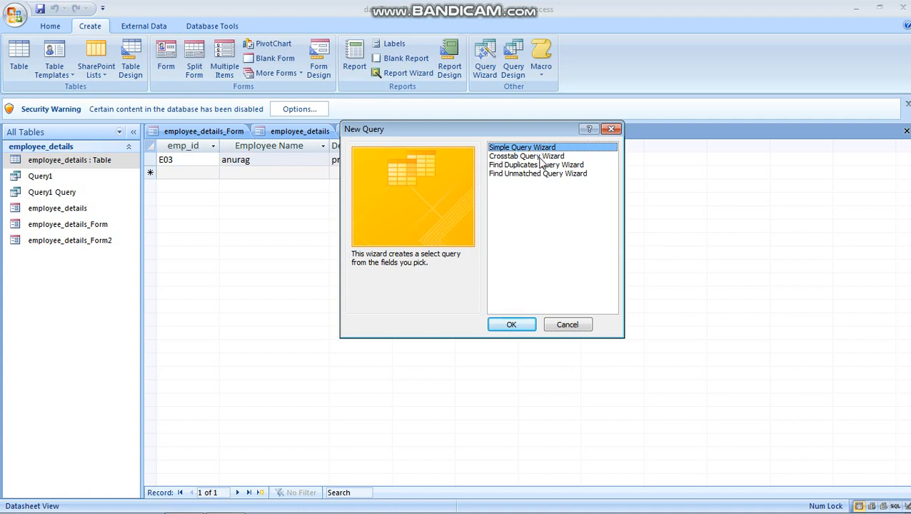
pyautogui.click(516, 325)
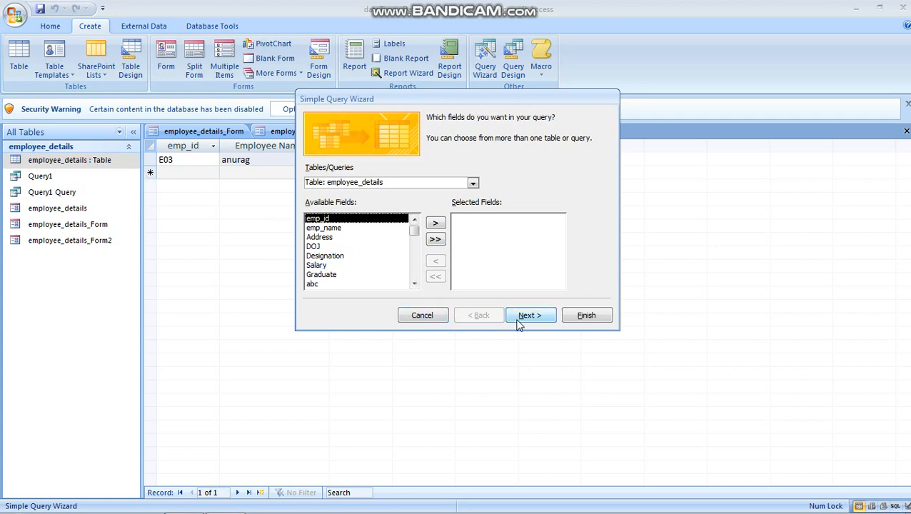
# Include the emp_id, emp_name and Salary fields, and finish the wizard as a detail query titled employee_details Query
pyautogui.click(436, 224)
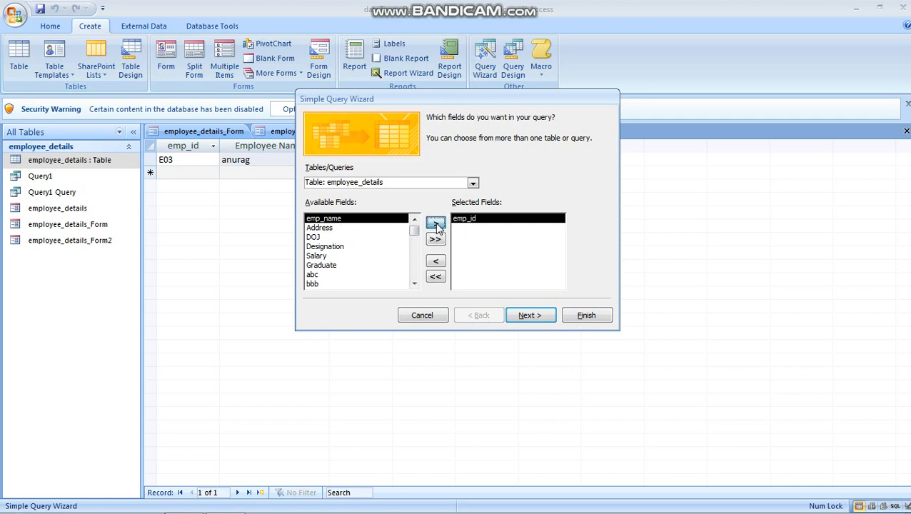
pyautogui.click(436, 223)
pyautogui.click(317, 247)
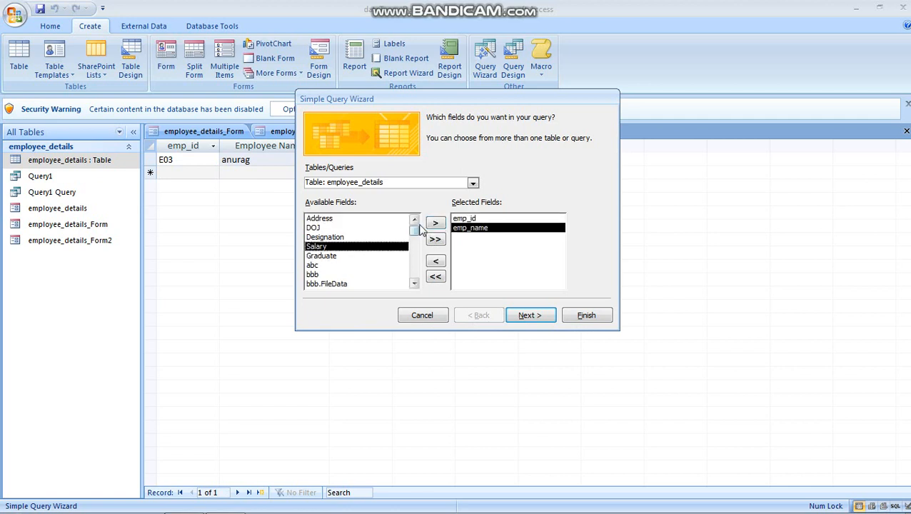
pyautogui.click(436, 223)
pyautogui.click(527, 317)
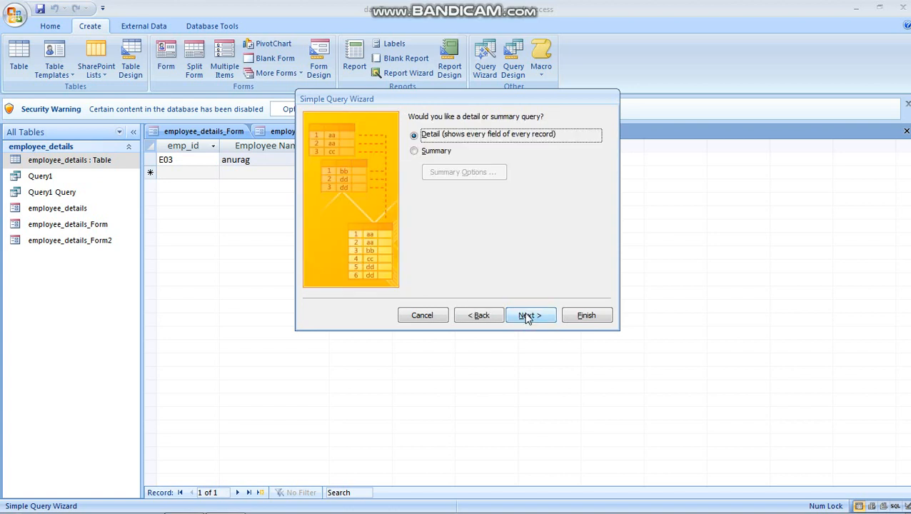
pyautogui.click(525, 317)
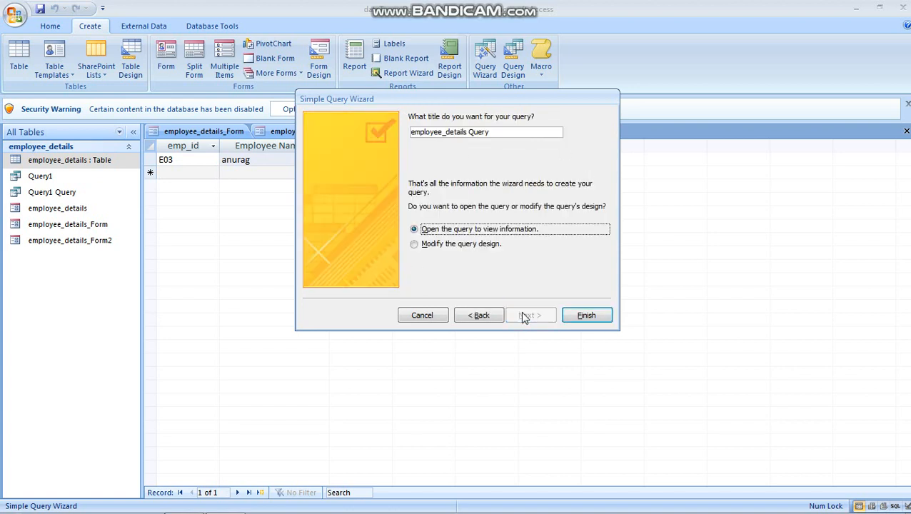
pyautogui.click(596, 317)
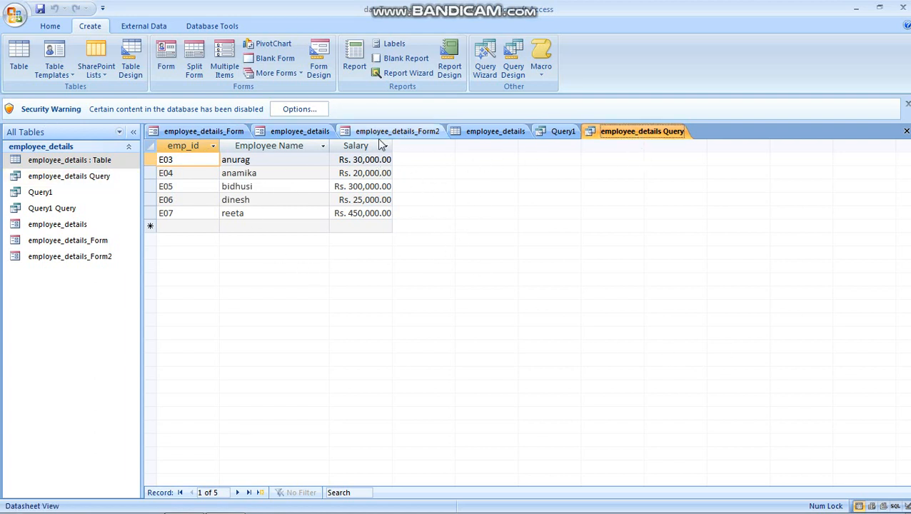
# Examine employee_details Query in design view, run it to view its records, and return to design view
pyautogui.rightClick(622, 133)
pyautogui.click(621, 140)
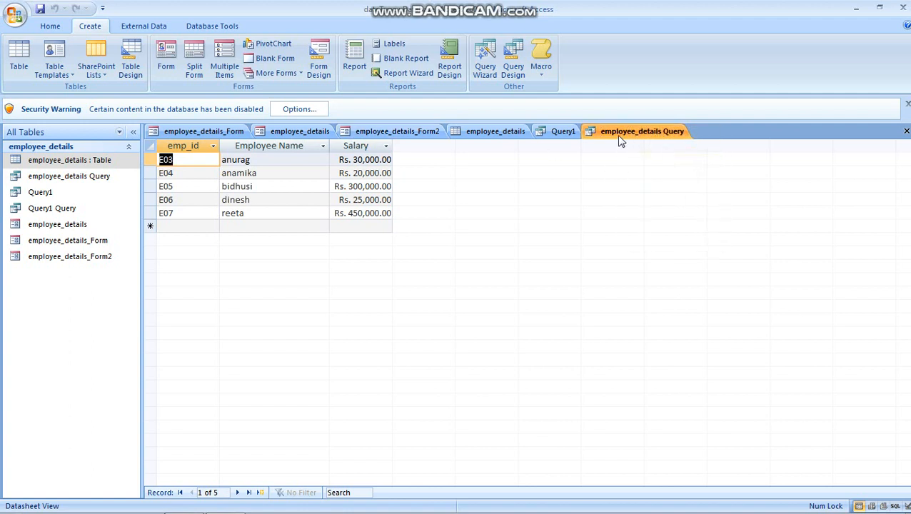
pyautogui.rightClick(633, 136)
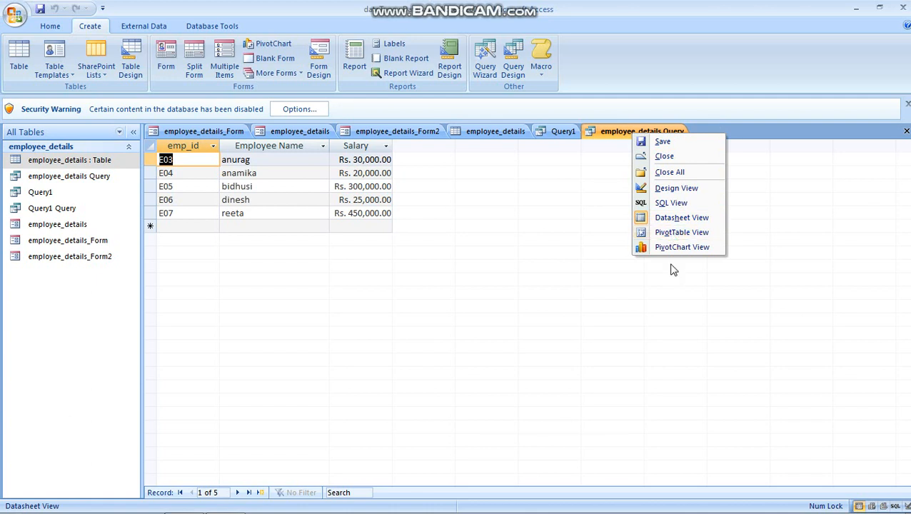
pyautogui.click(672, 189)
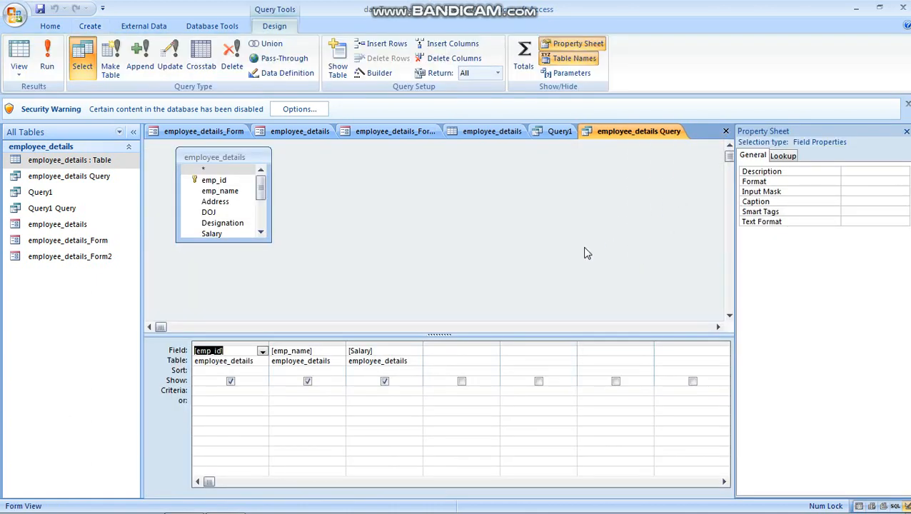
pyautogui.click(47, 66)
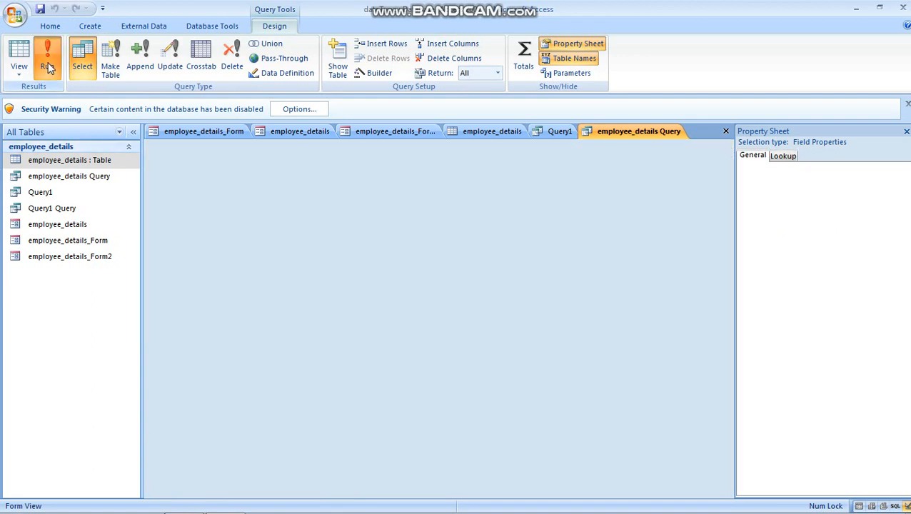
pyautogui.click(29, 71)
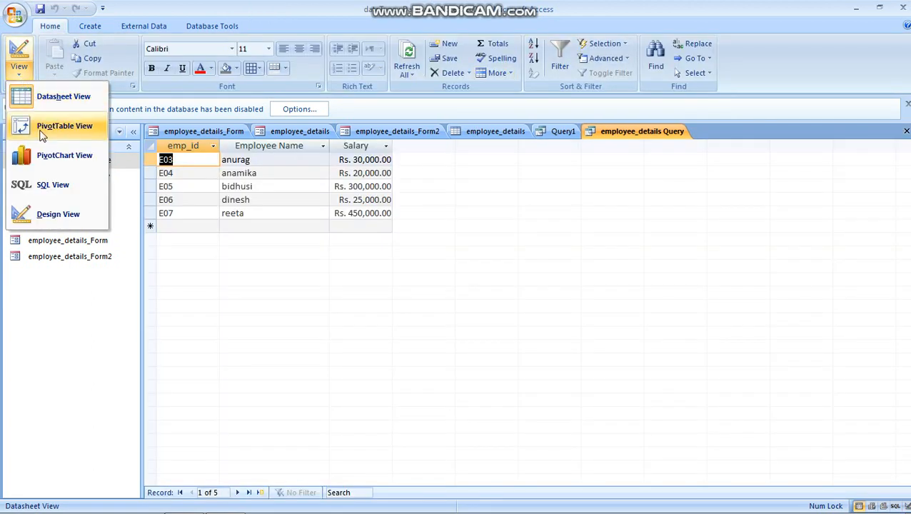
pyautogui.click(34, 219)
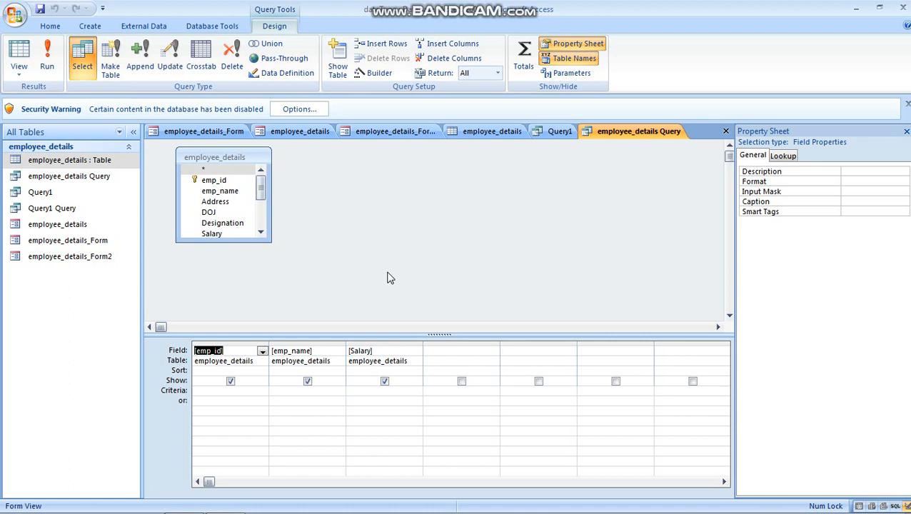
# Create a basic report from Query1
pyautogui.click(57, 194)
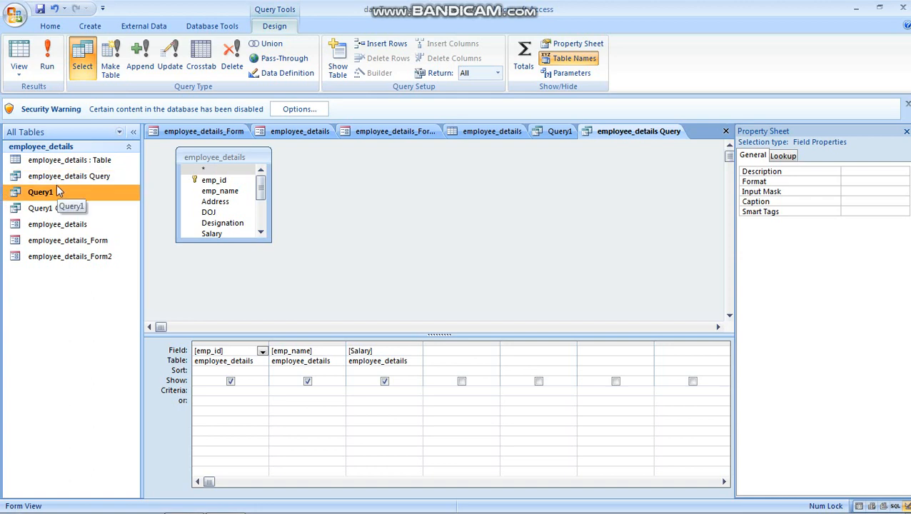
pyautogui.click(90, 27)
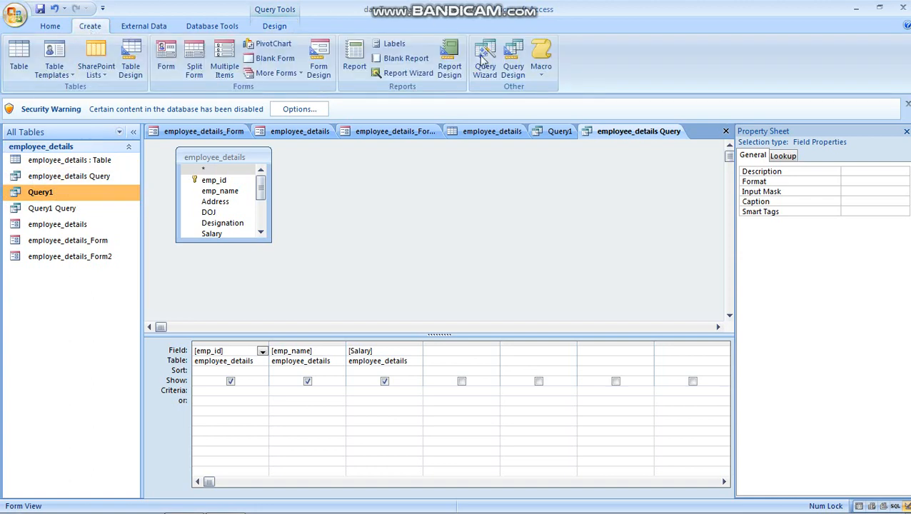
pyautogui.click(352, 63)
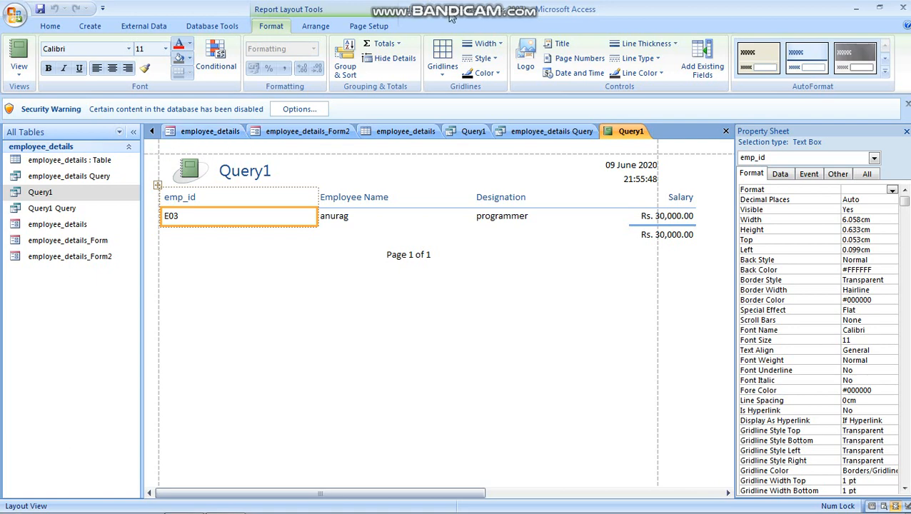
pyautogui.click(40, 192)
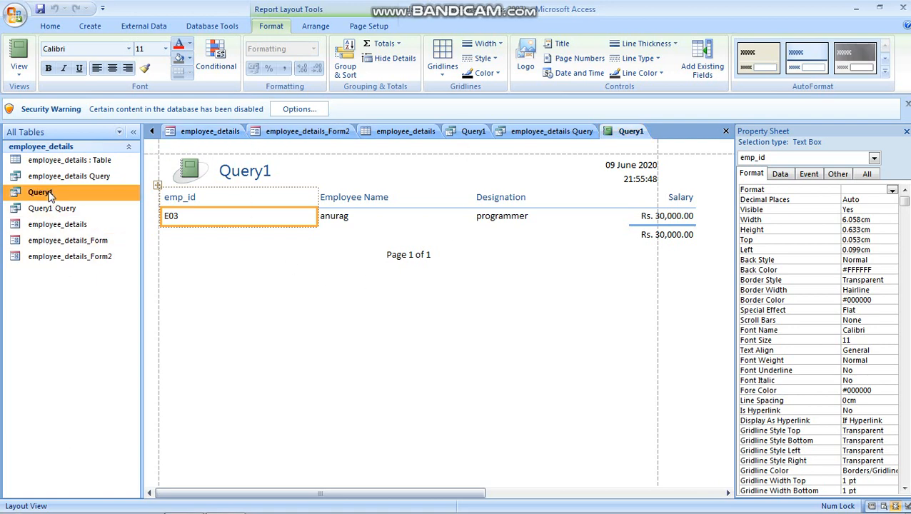
pyautogui.click(99, 27)
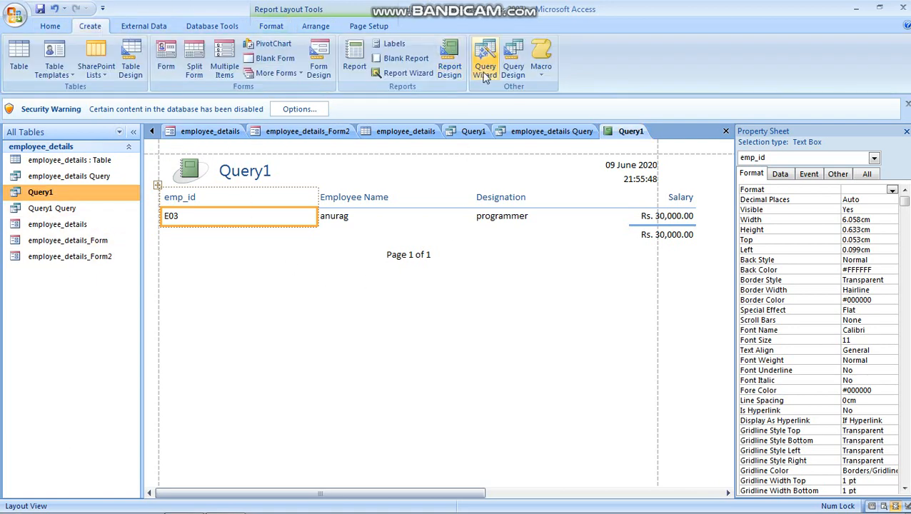
pyautogui.click(449, 64)
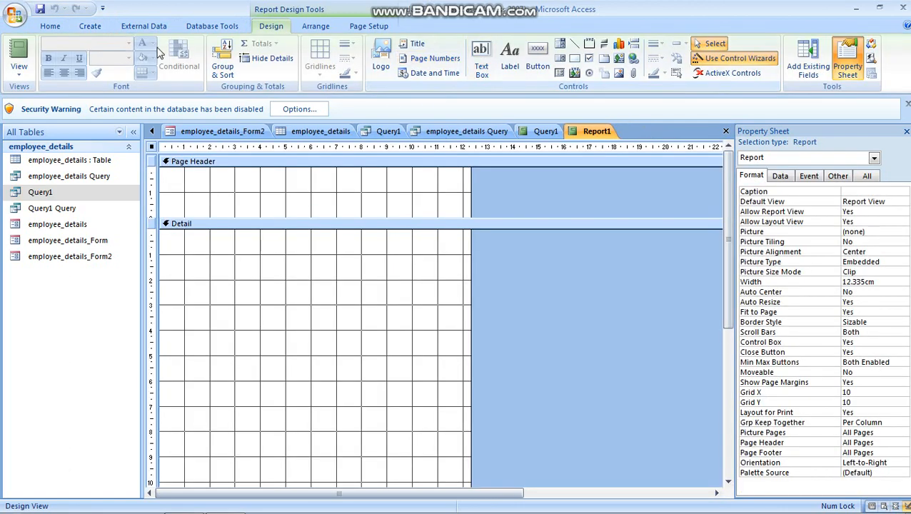
pyautogui.click(19, 70)
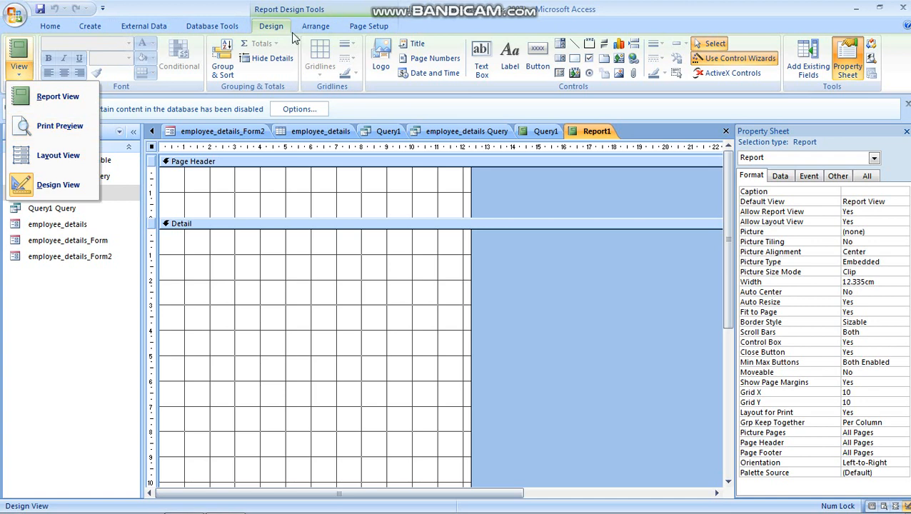
pyautogui.click(54, 157)
pyautogui.rightClick(593, 130)
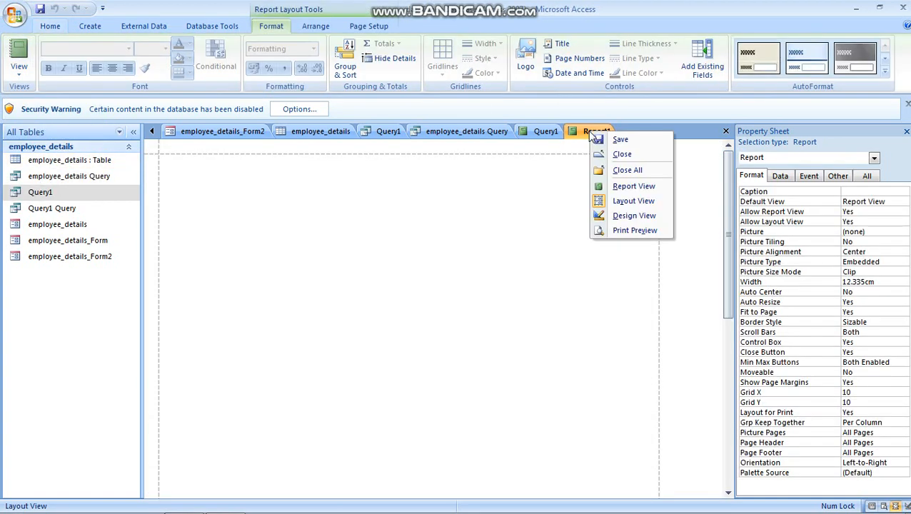
pyautogui.click(620, 153)
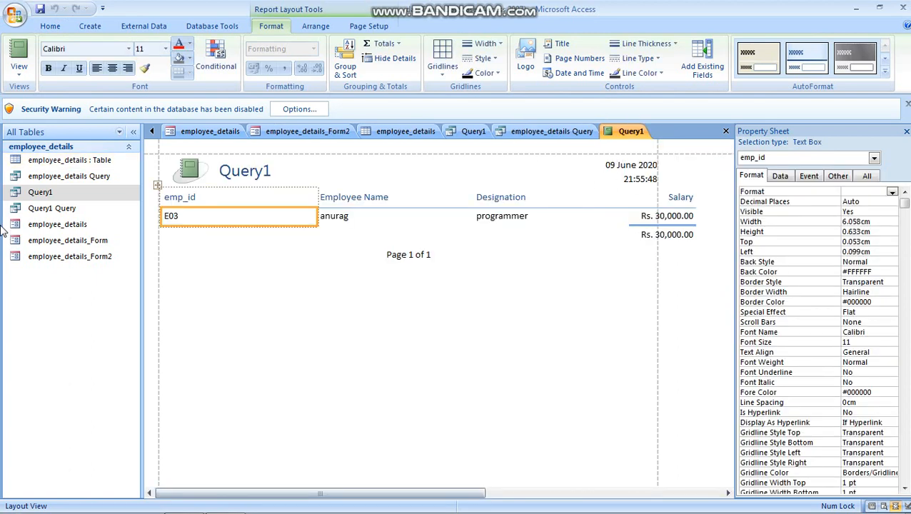
# Create a second basic report based on Query1
pyautogui.click(87, 191)
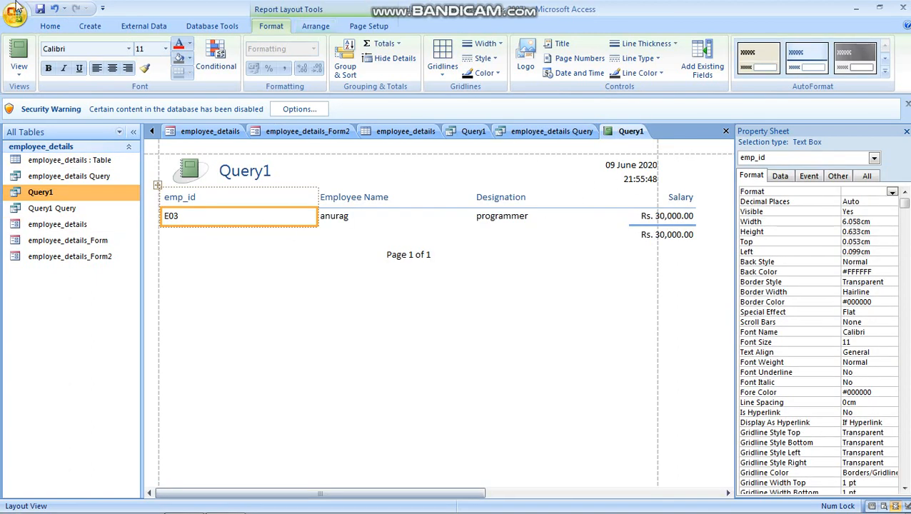
pyautogui.click(87, 28)
pyautogui.click(354, 57)
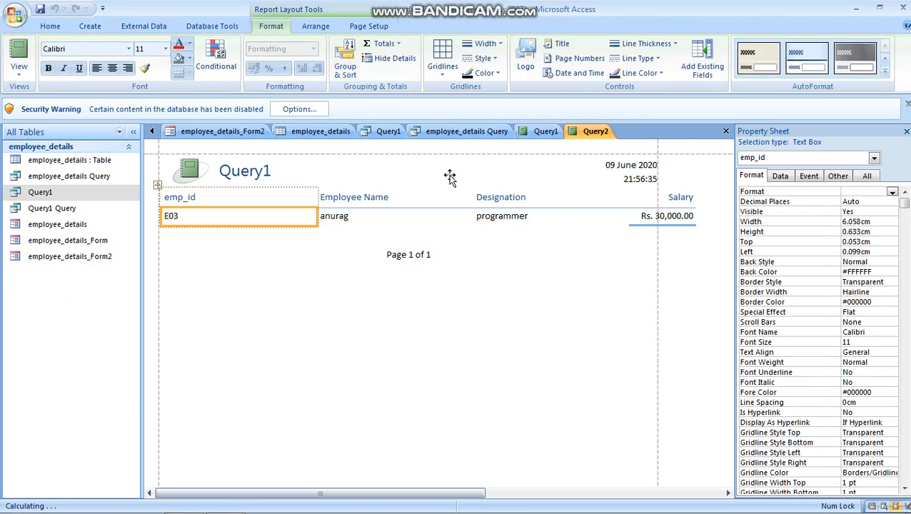
# Try the light blue AutoFormat style on the new report, and replace it with the beige style that has a dark column header band
pyautogui.click(885, 69)
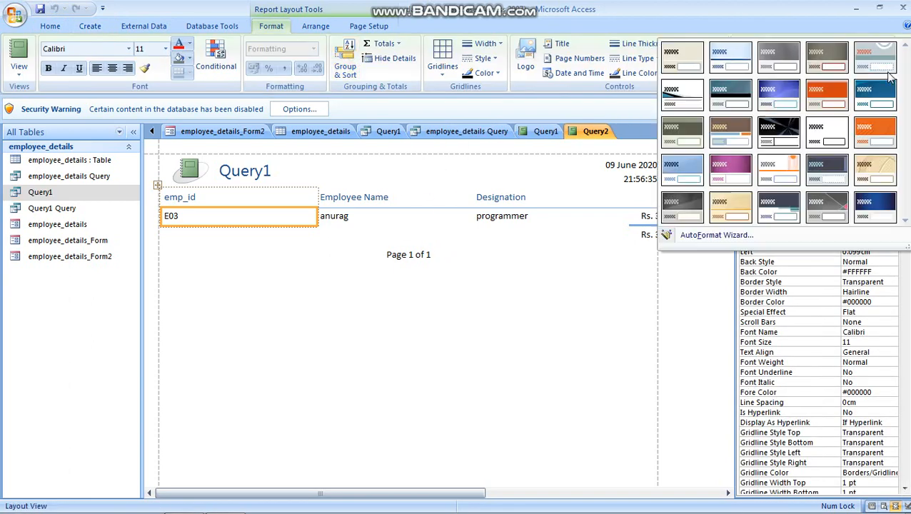
pyautogui.click(730, 57)
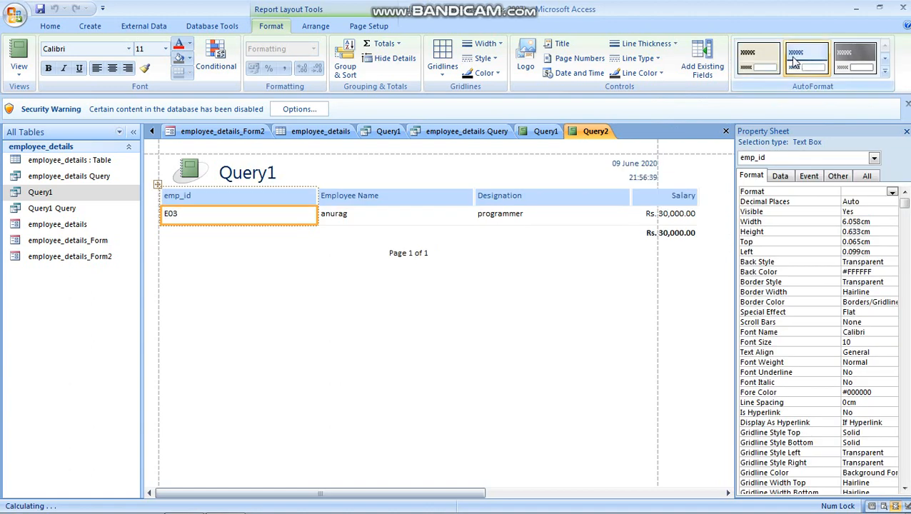
pyautogui.click(886, 70)
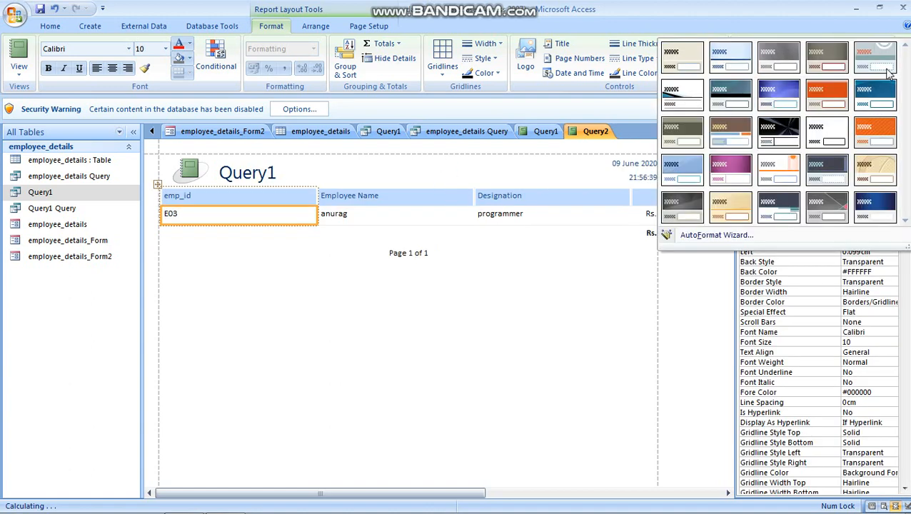
pyautogui.click(821, 53)
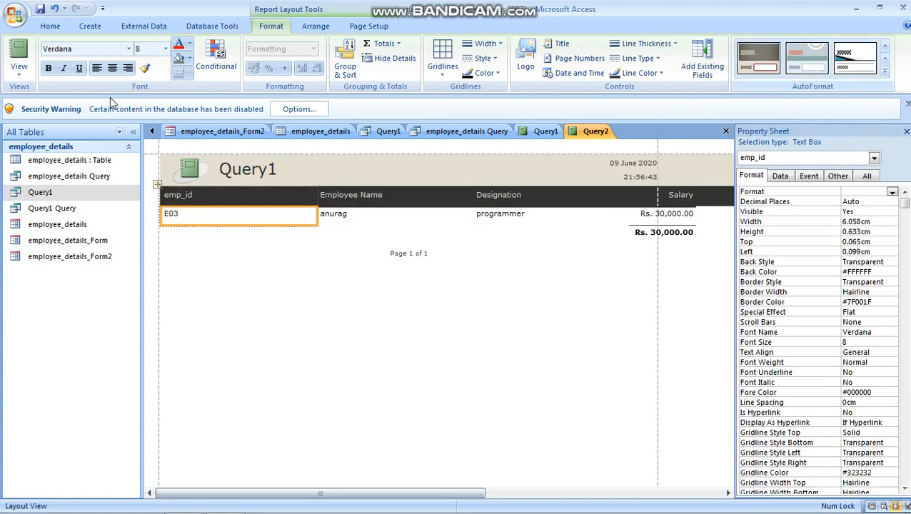
# Examine the beige-styled report in print preview, including its cut-off Salary column, and return to layout view
pyautogui.click(19, 67)
pyautogui.click(45, 122)
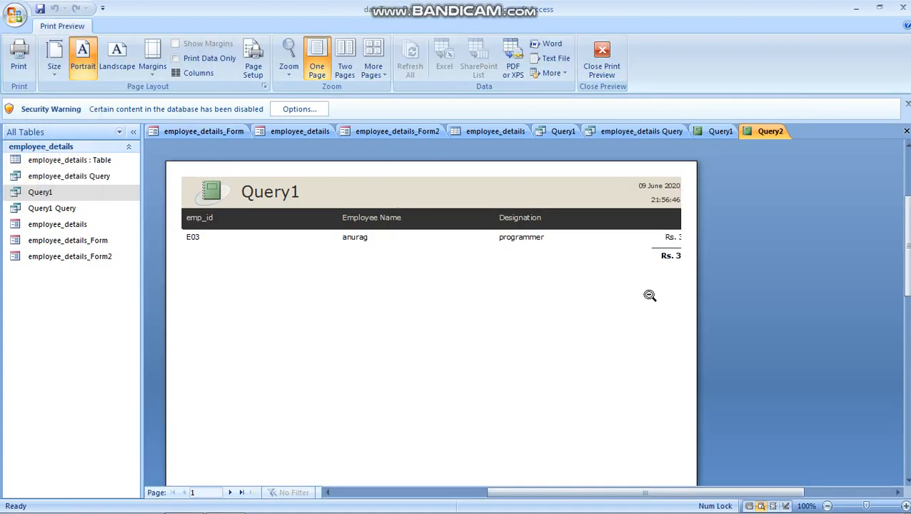
pyautogui.moveTo(539, 493); pyautogui.dragTo(466, 482)
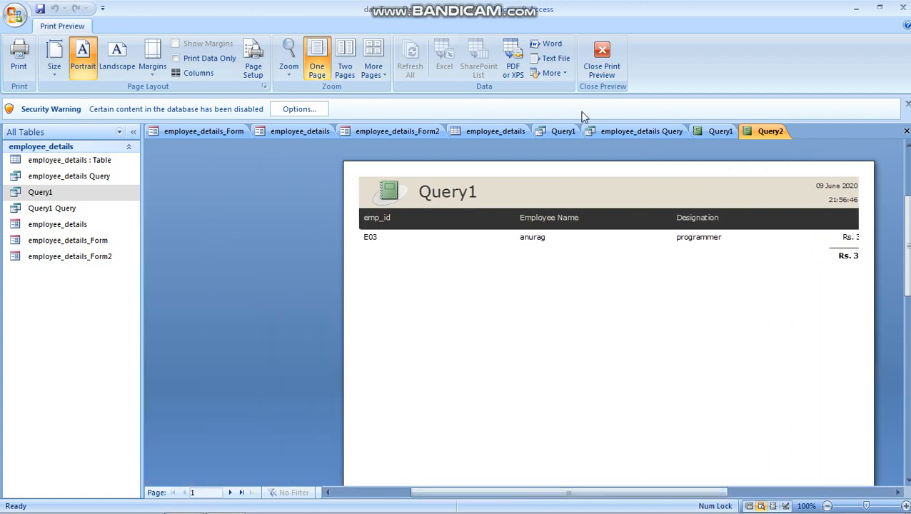
pyautogui.click(602, 60)
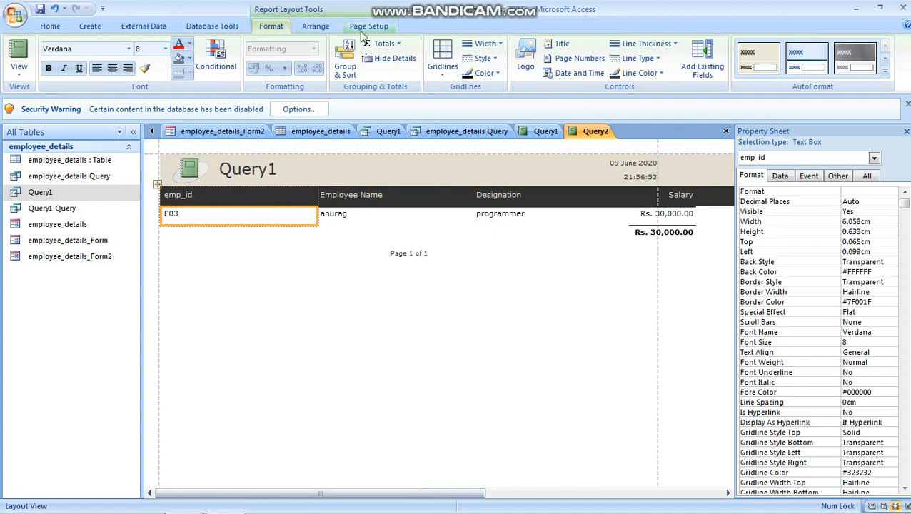
pyautogui.click(316, 30)
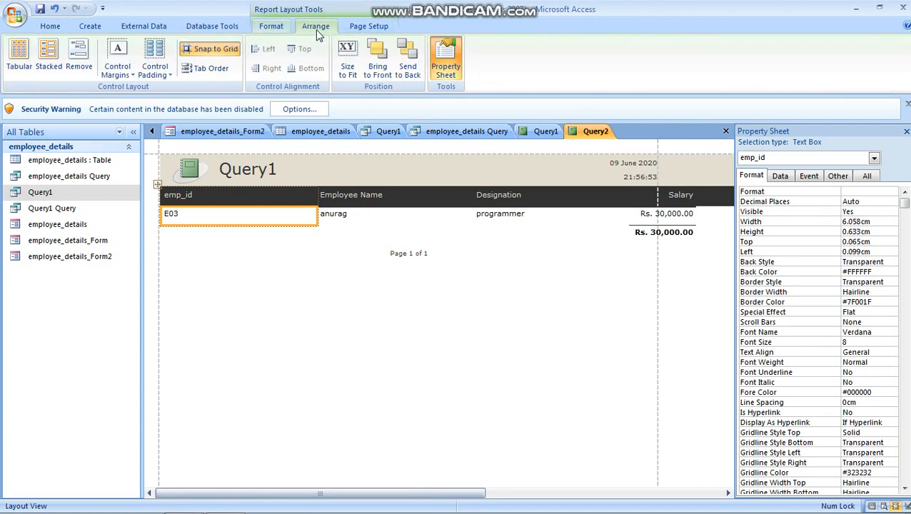
pyautogui.click(368, 27)
pyautogui.click(272, 26)
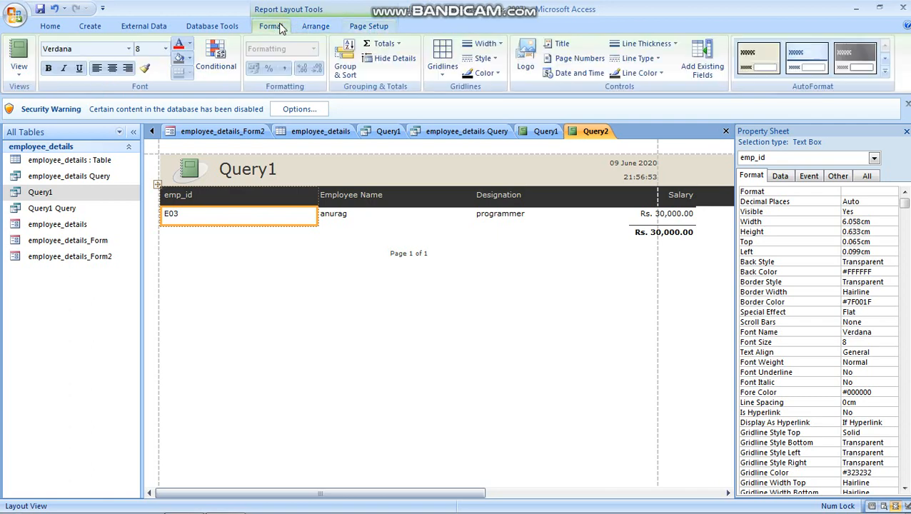
pyautogui.click(190, 167)
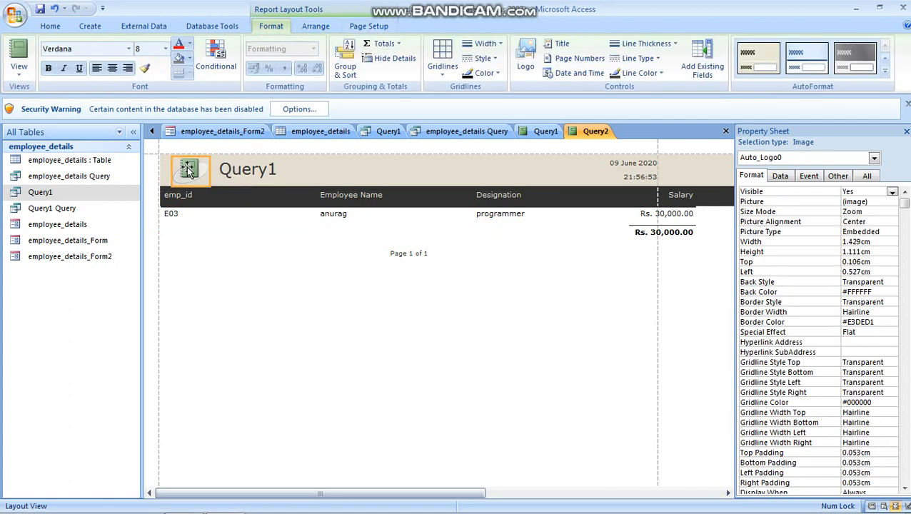
pyautogui.click(529, 57)
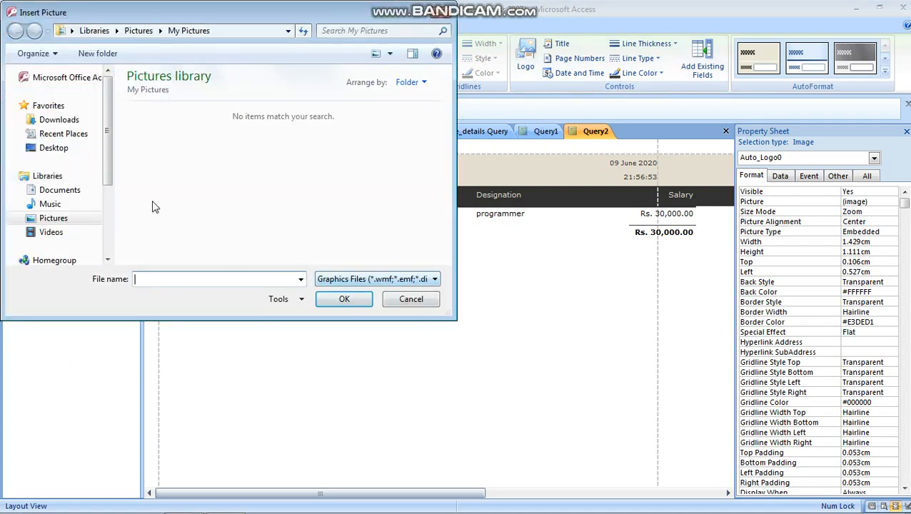
pyautogui.click(411, 299)
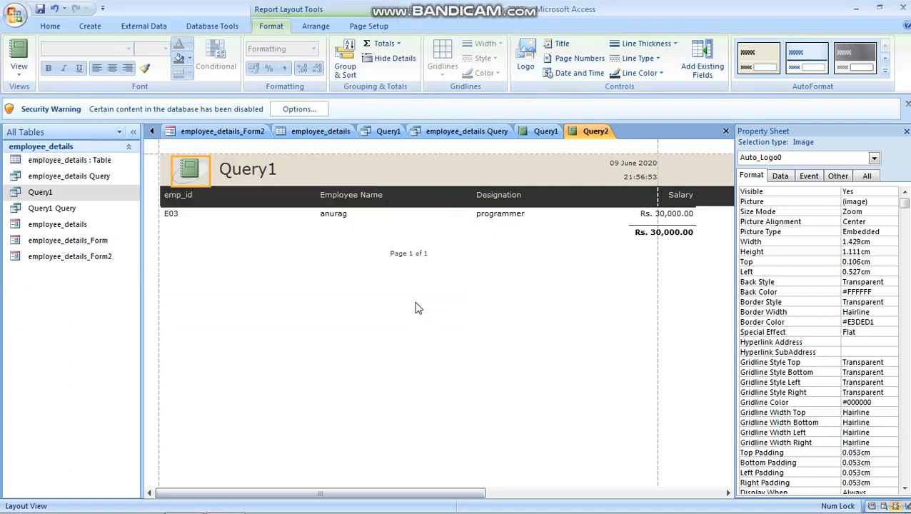
# Set the special effect of the emp_id column header label to Raised
pyautogui.click(203, 195)
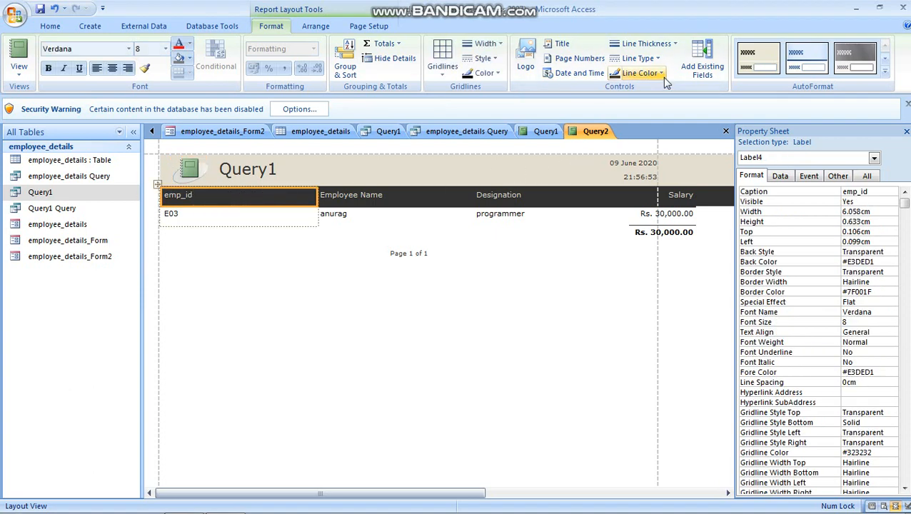
pyautogui.click(242, 202)
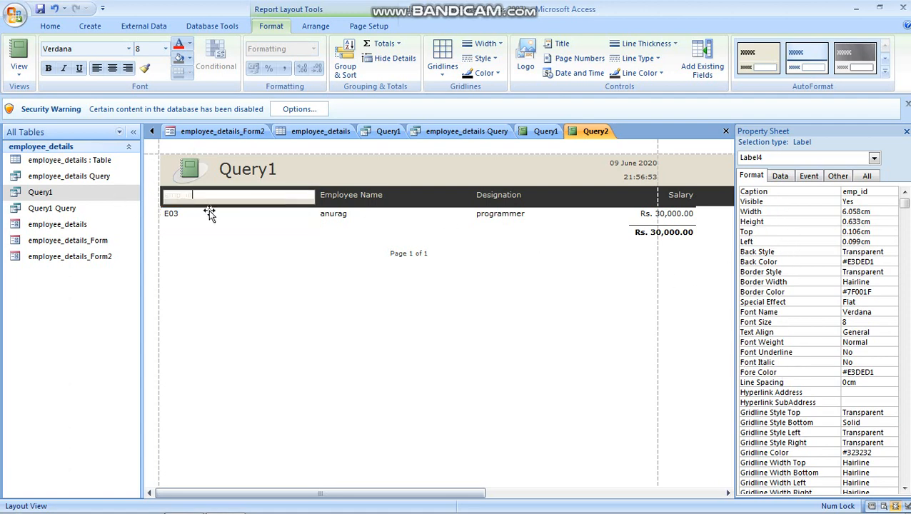
pyautogui.click(389, 236)
pyautogui.click(223, 205)
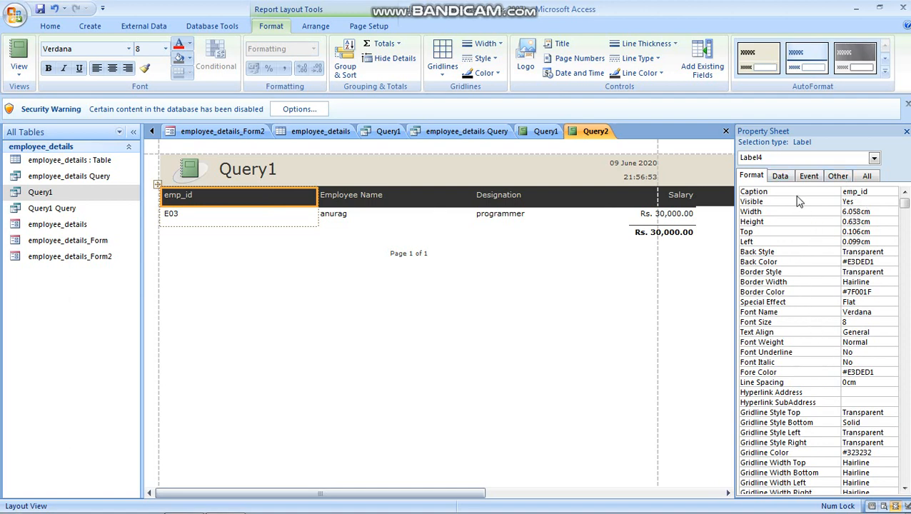
pyautogui.click(782, 179)
pyautogui.click(749, 178)
pyautogui.moveTo(909, 206); pyautogui.dragTo(907, 347)
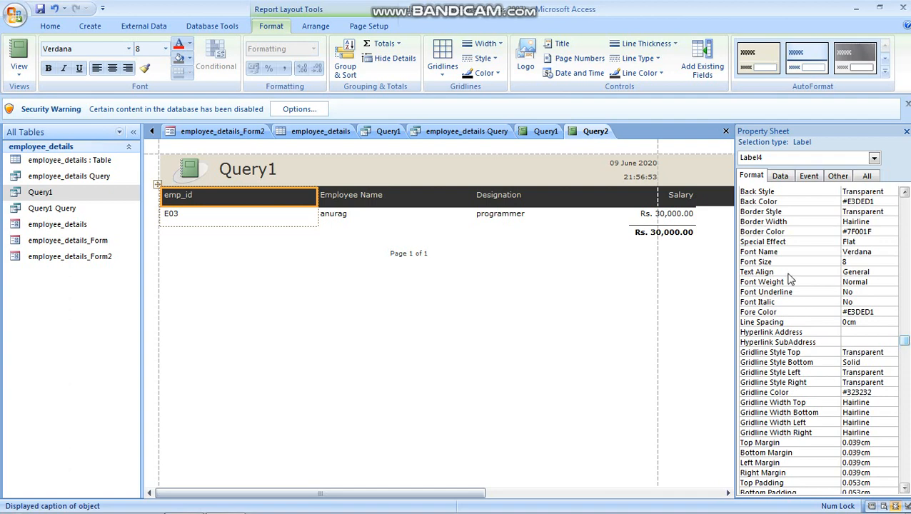
pyautogui.click(776, 243)
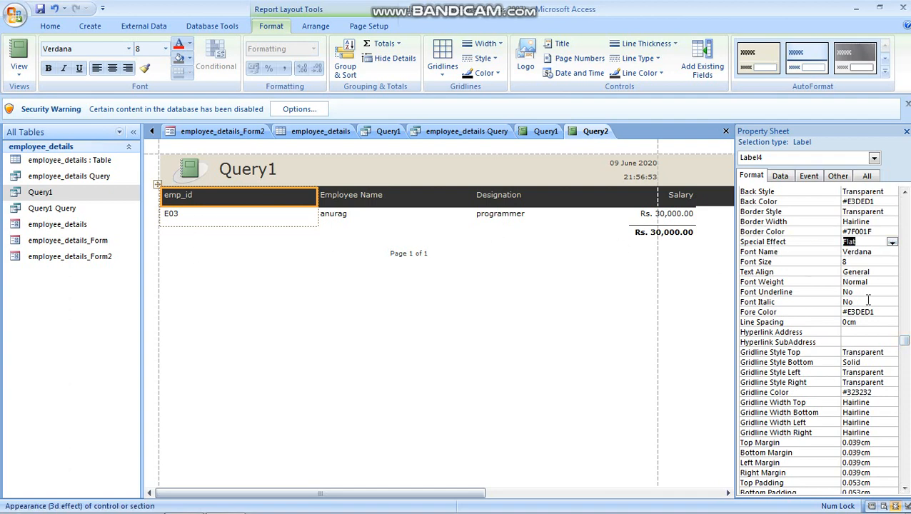
pyautogui.click(892, 242)
pyautogui.click(857, 261)
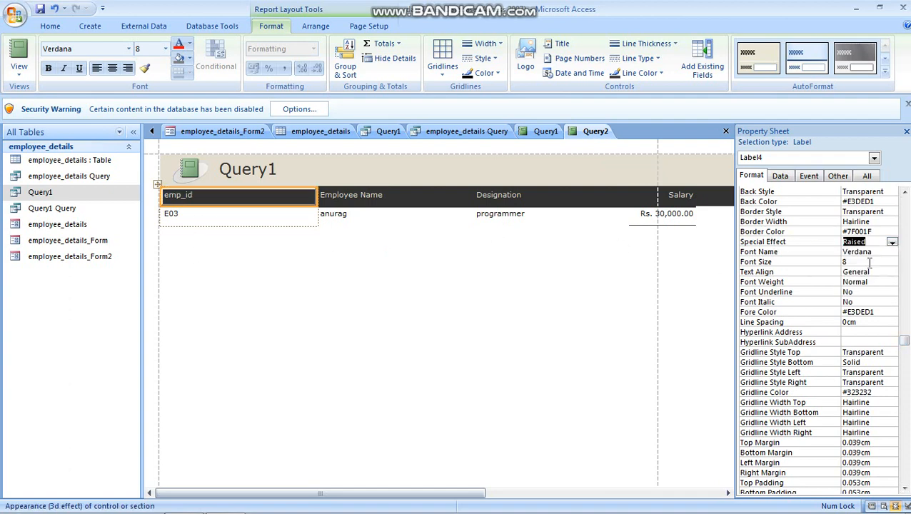
# Give the Employee Name column header label the Raised special effect
pyautogui.click(414, 194)
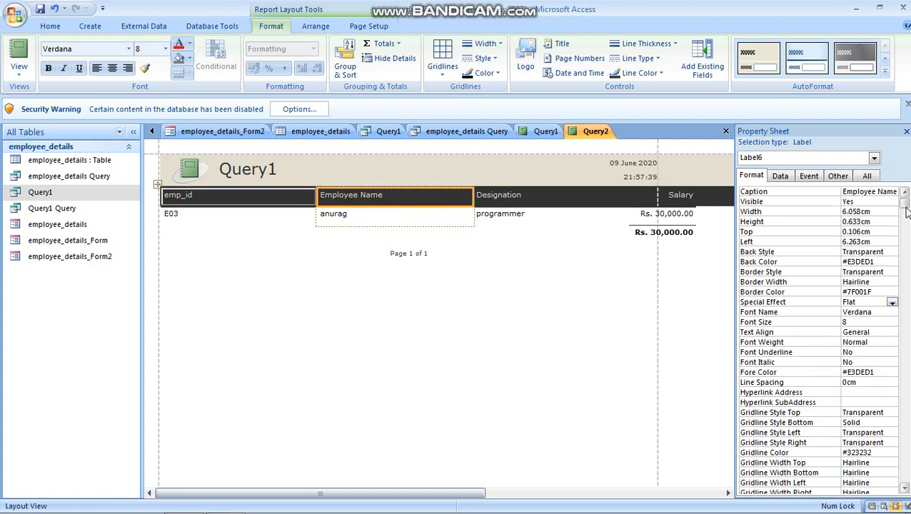
pyautogui.moveTo(905, 205); pyautogui.dragTo(905, 409)
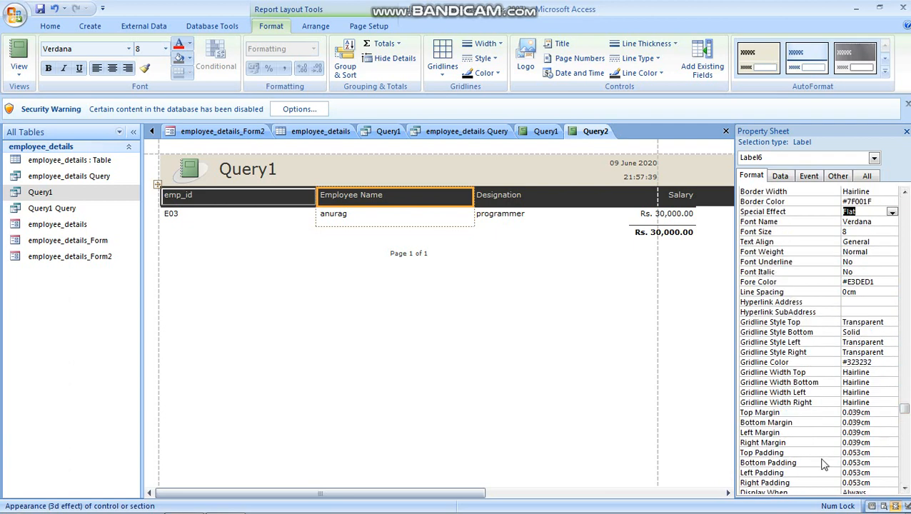
pyautogui.click(757, 451)
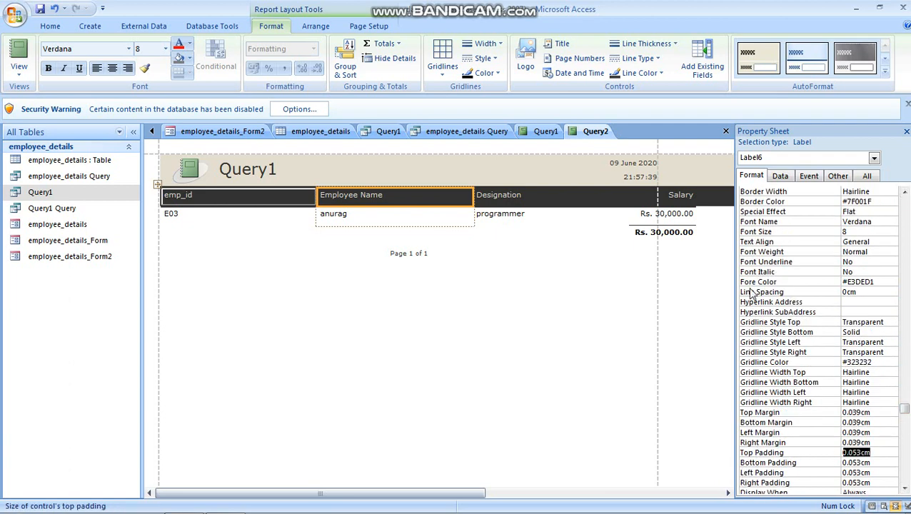
pyautogui.click(904, 490)
pyautogui.click(904, 490)
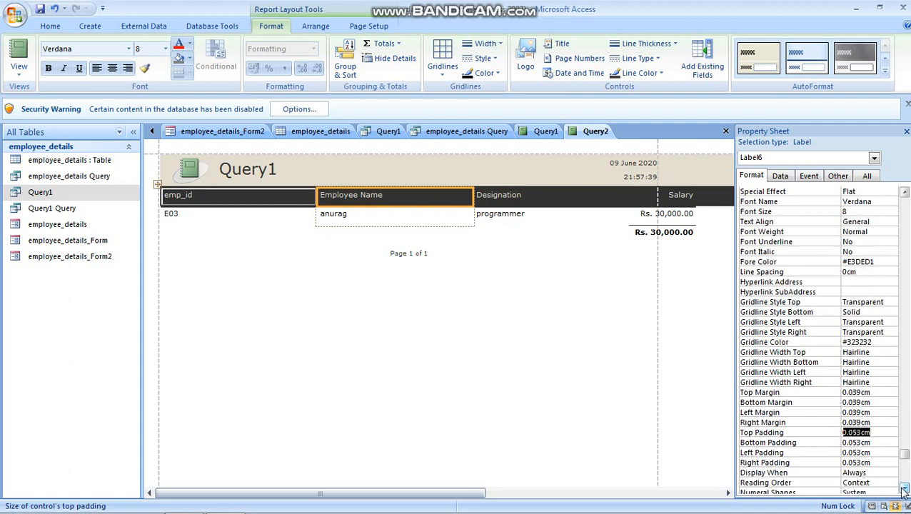
pyautogui.click(904, 490)
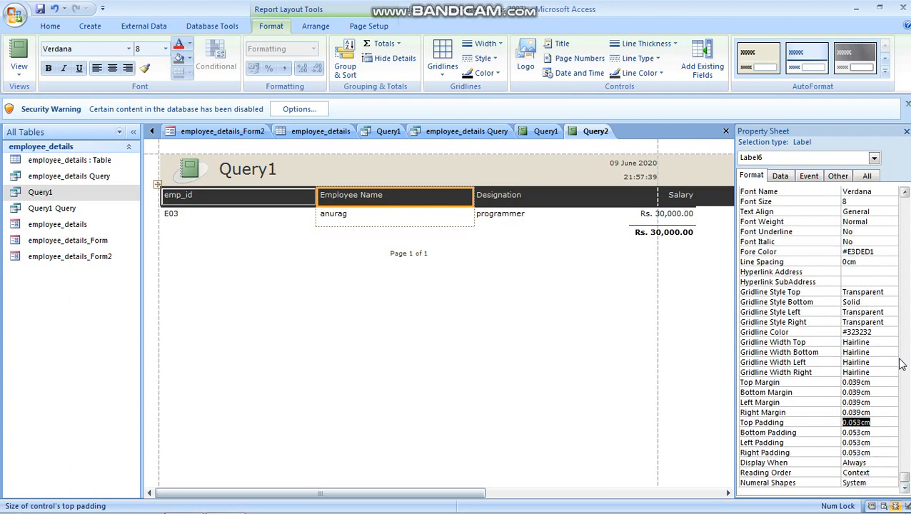
pyautogui.moveTo(907, 476); pyautogui.dragTo(824, 295)
pyautogui.scroll(-1, 824, 300)
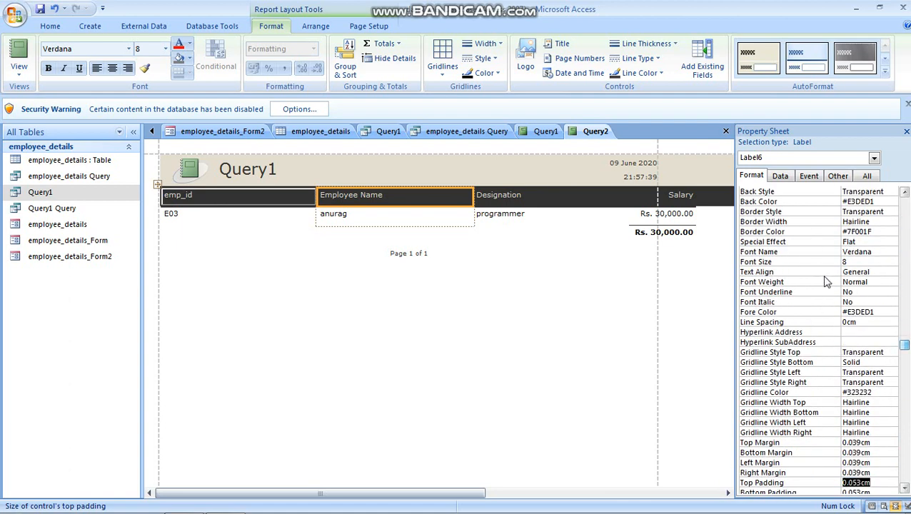
pyautogui.click(885, 242)
pyautogui.click(892, 242)
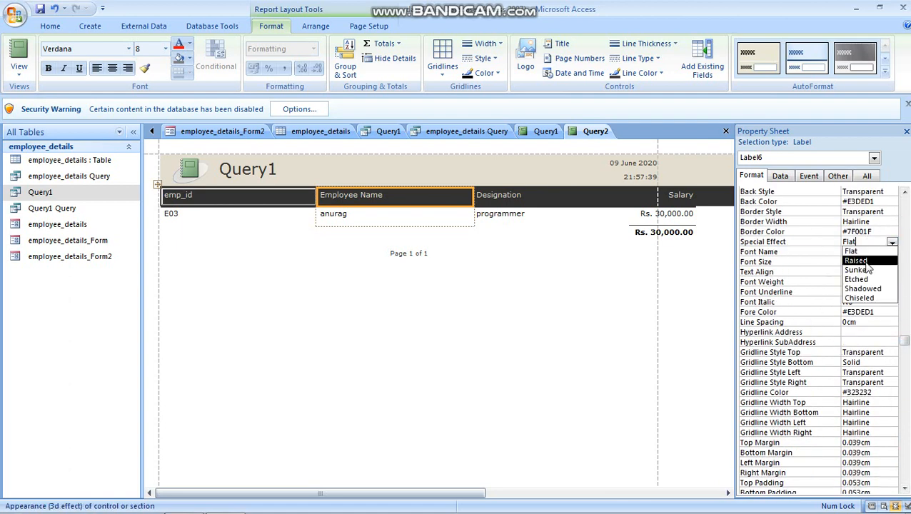
pyautogui.click(860, 261)
# Check the header labels with the Raised effect in print preview and return to layout view
pyautogui.click(19, 69)
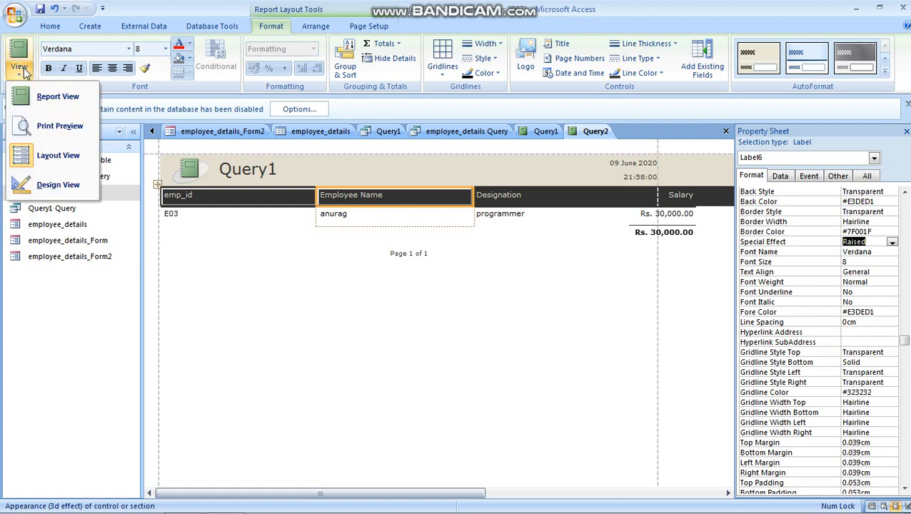
pyautogui.click(59, 127)
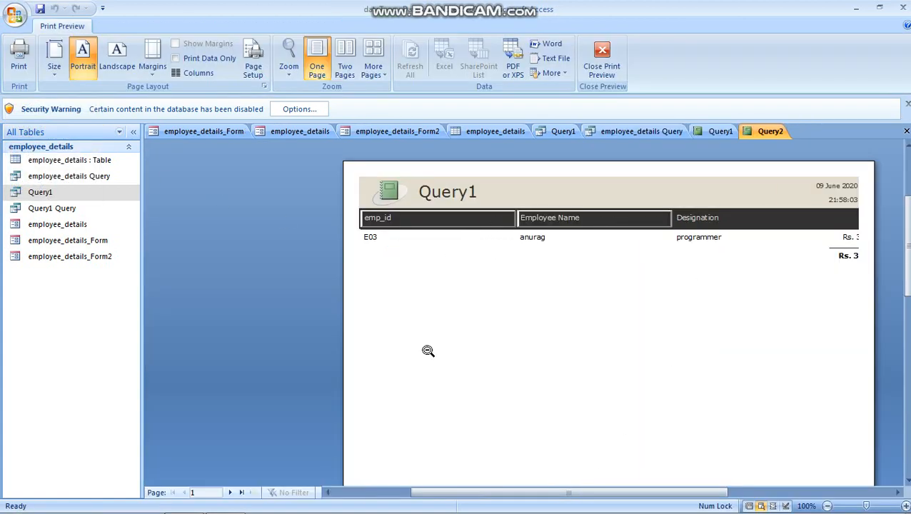
pyautogui.click(602, 57)
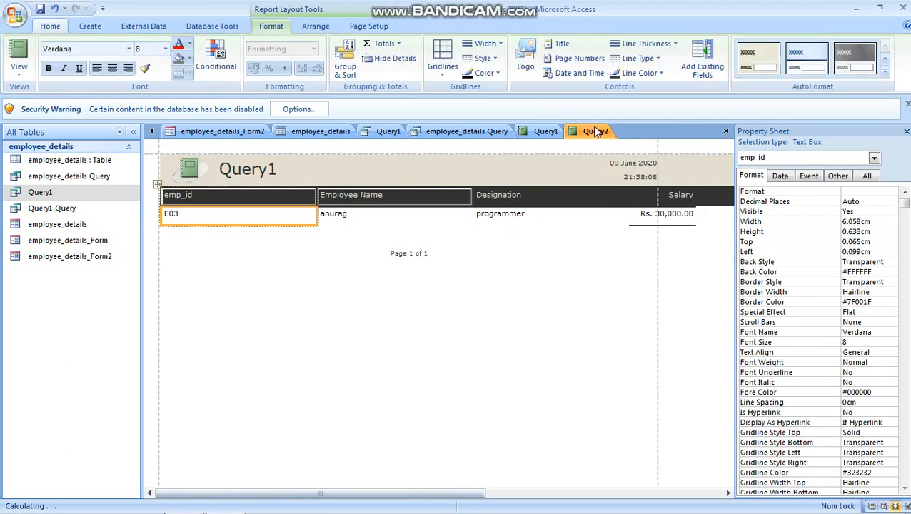
# Change the report's page orientation to landscape
pyautogui.click(366, 27)
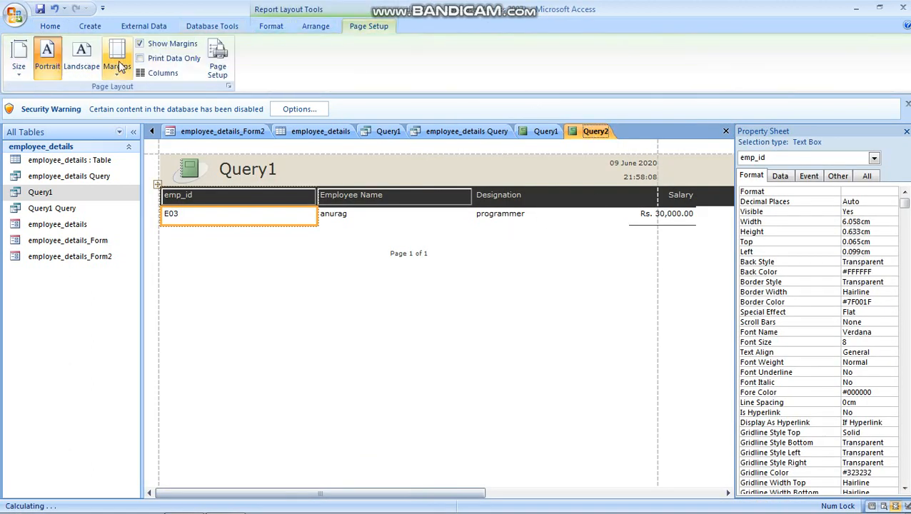
pyautogui.click(75, 59)
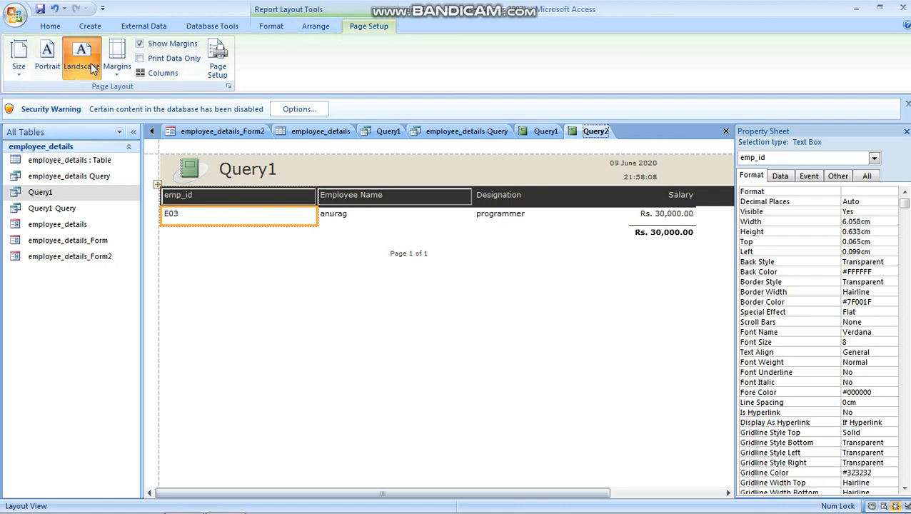
pyautogui.click(603, 290)
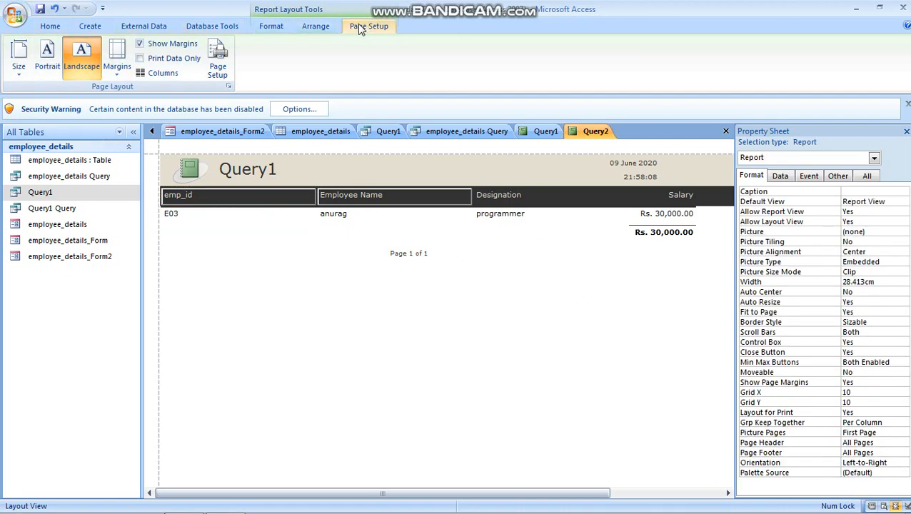
# Examine the full landscape page of the report in print preview
pyautogui.click(277, 27)
pyautogui.click(358, 27)
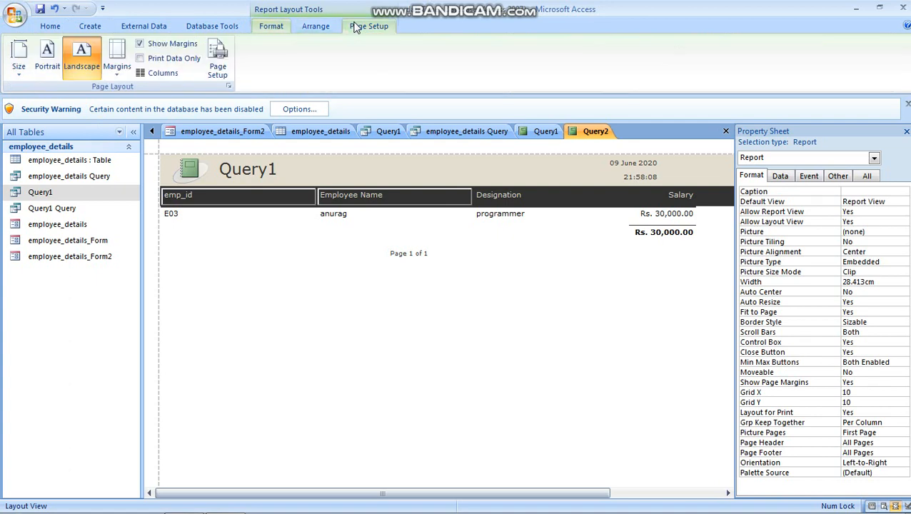
pyautogui.click(317, 28)
pyautogui.click(265, 30)
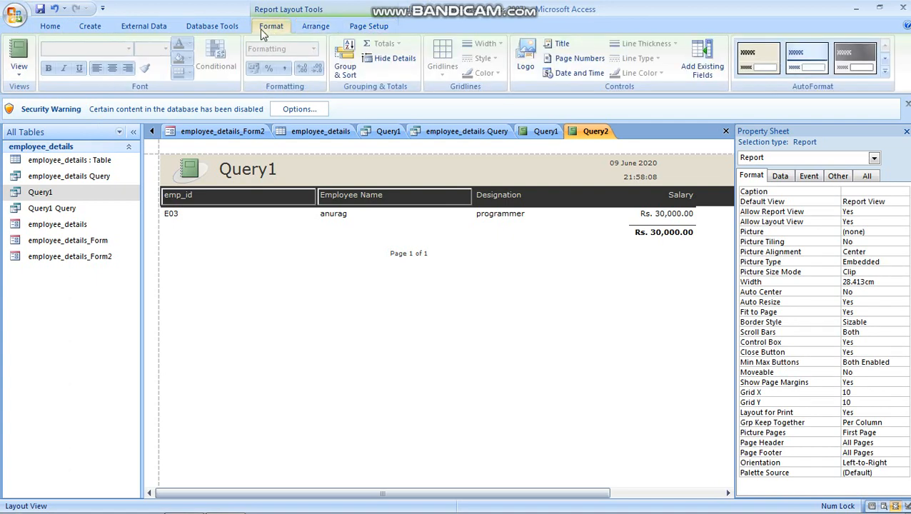
pyautogui.click(21, 84)
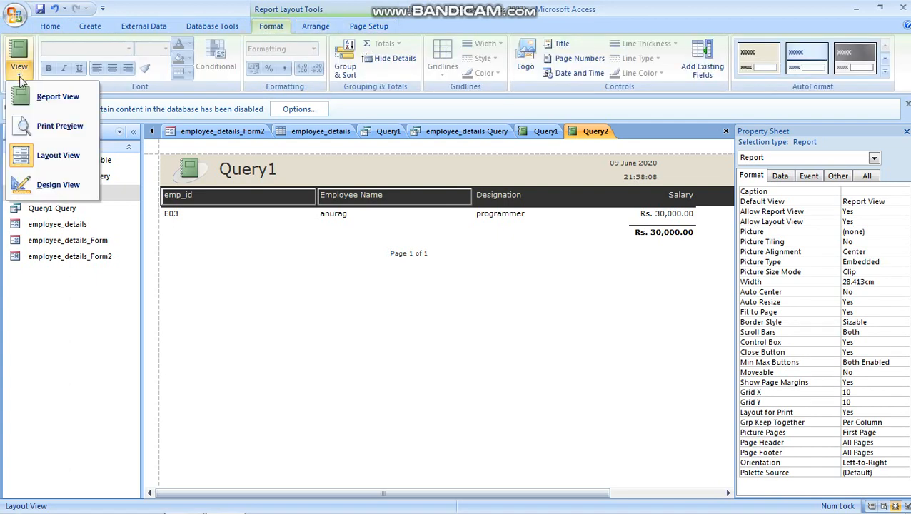
pyautogui.click(58, 127)
pyautogui.click(763, 176)
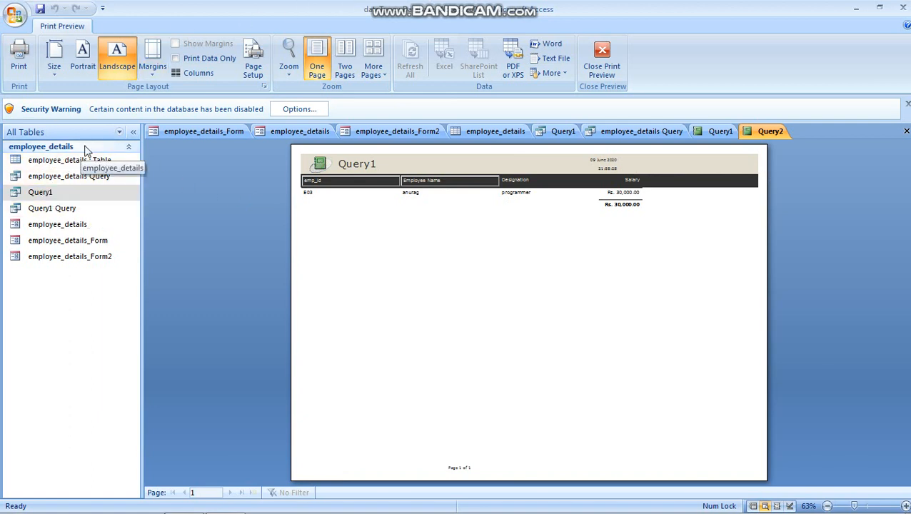
# Open Query1 Query in datasheet view to examine its records
pyautogui.click(50, 209)
pyautogui.doubleClick(50, 208)
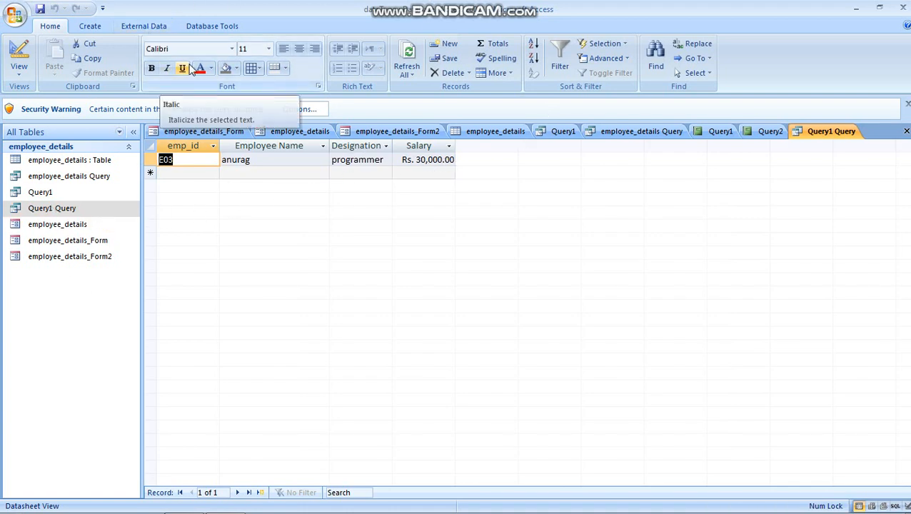
pyautogui.click(45, 214)
pyautogui.click(50, 228)
pyautogui.press('alt')
pyautogui.press('alt')
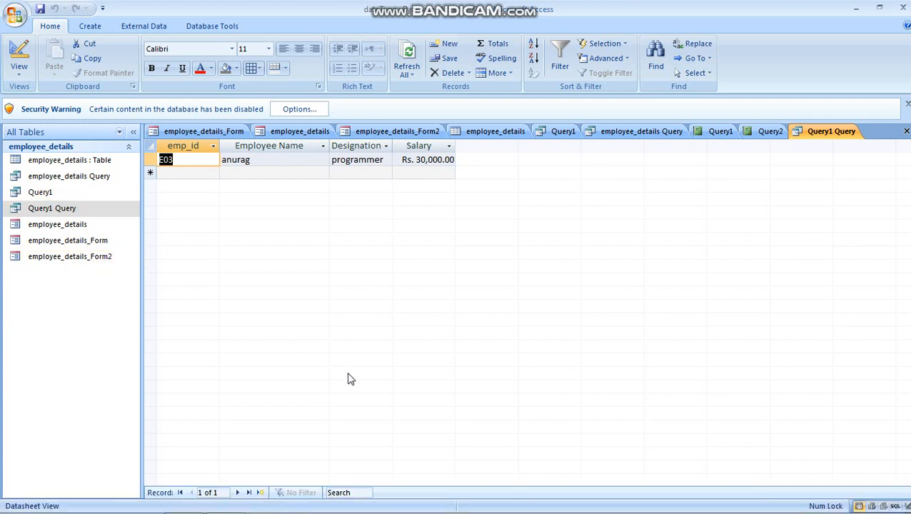
# Try to rename Query1 Query while it is still open
pyautogui.click(62, 210)
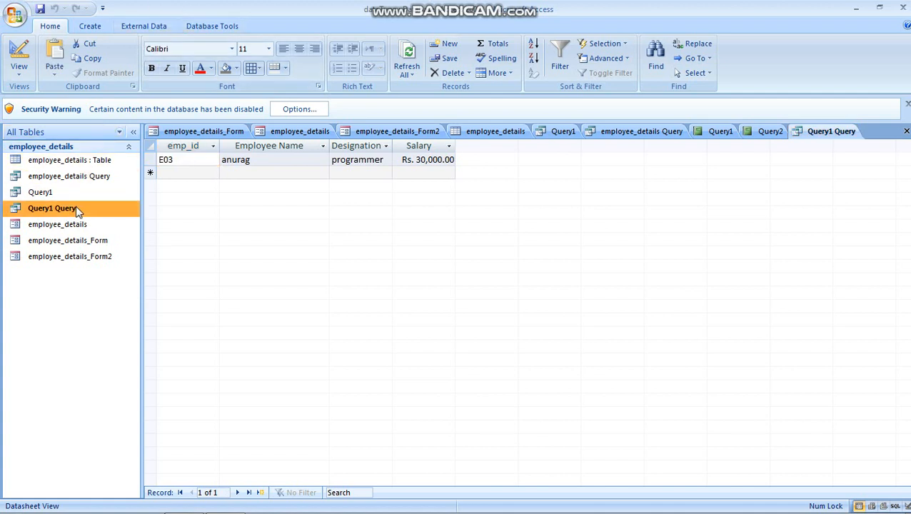
pyautogui.rightClick(78, 212)
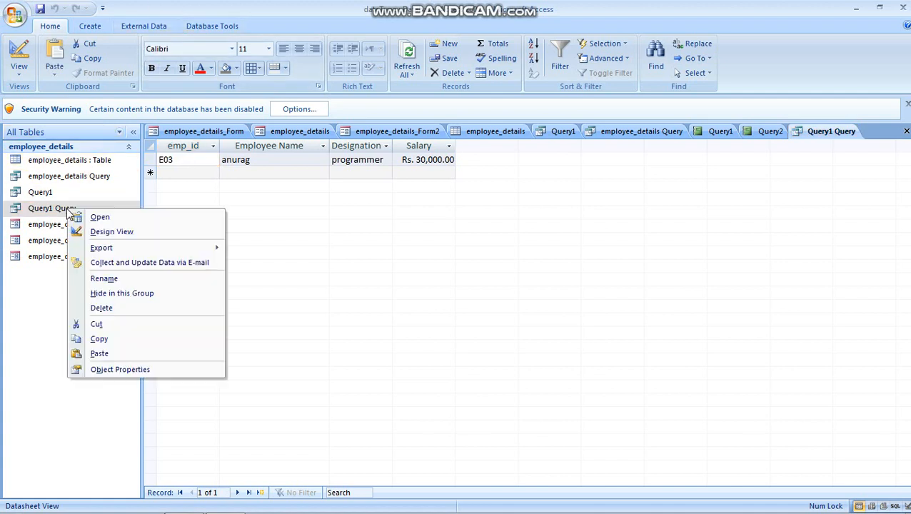
pyautogui.click(114, 280)
pyautogui.click(459, 300)
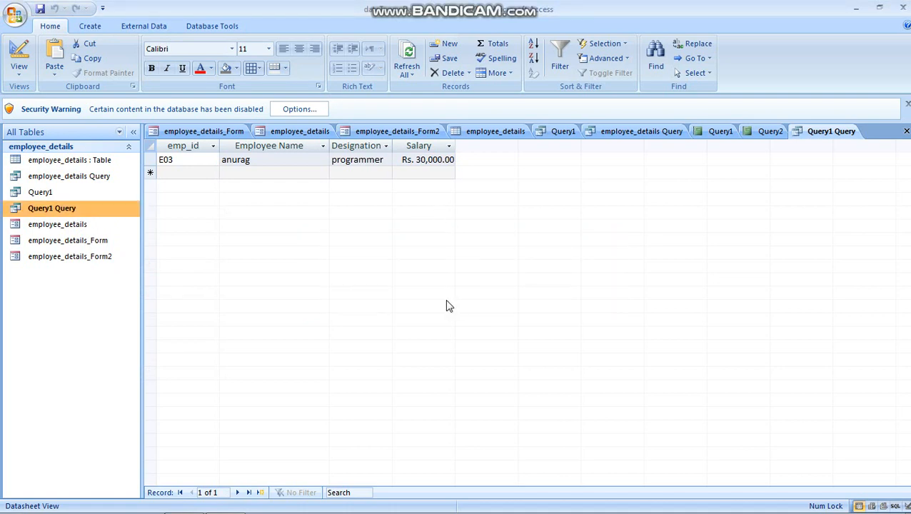
# Close Query1 Query and rename it as Salary_detailsQuery
pyautogui.rightClick(842, 137)
pyautogui.click(786, 157)
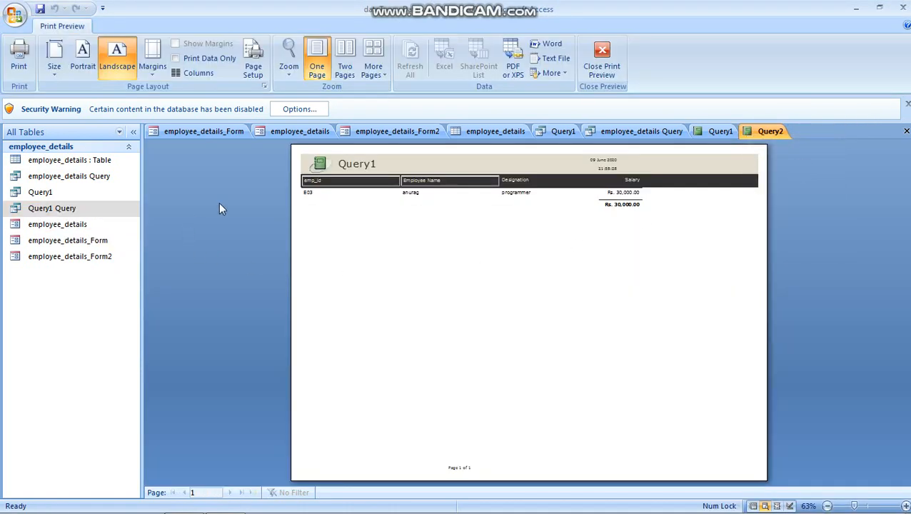
pyautogui.rightClick(48, 209)
pyautogui.click(91, 286)
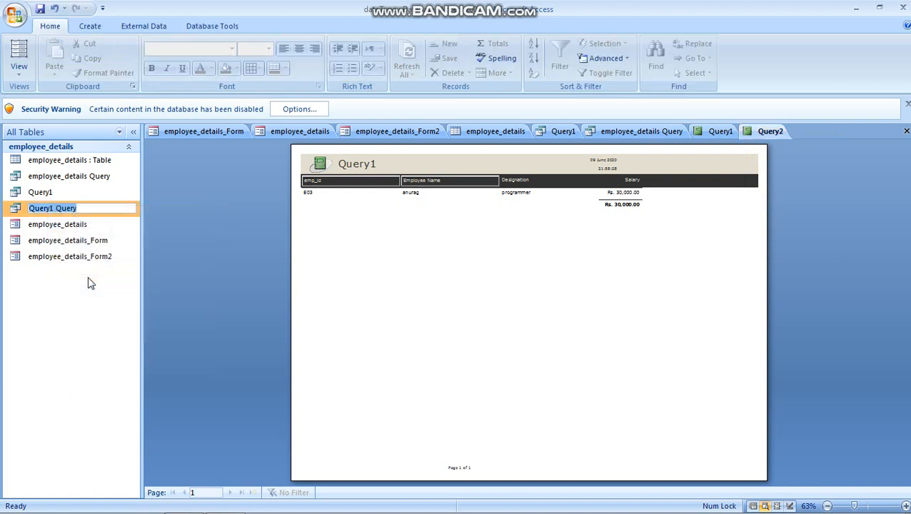
pyautogui.write('detailsQuery')
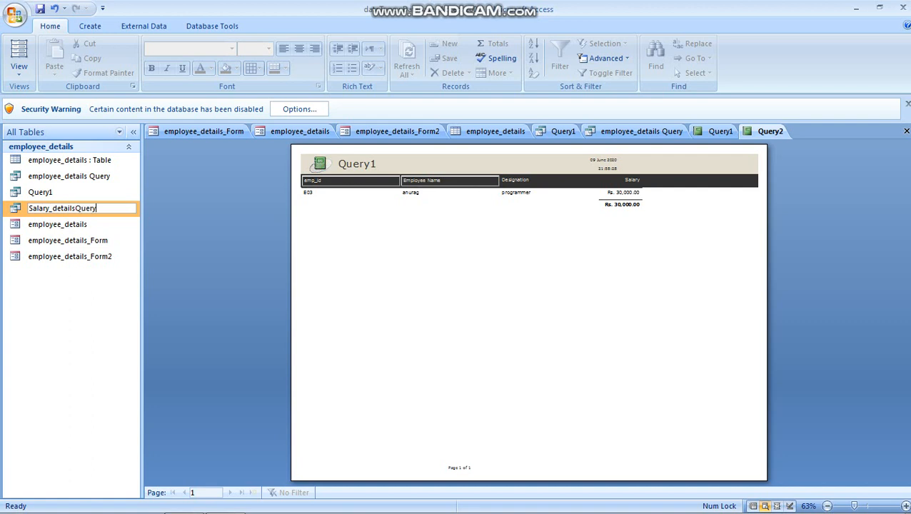
pyautogui.click(74, 398)
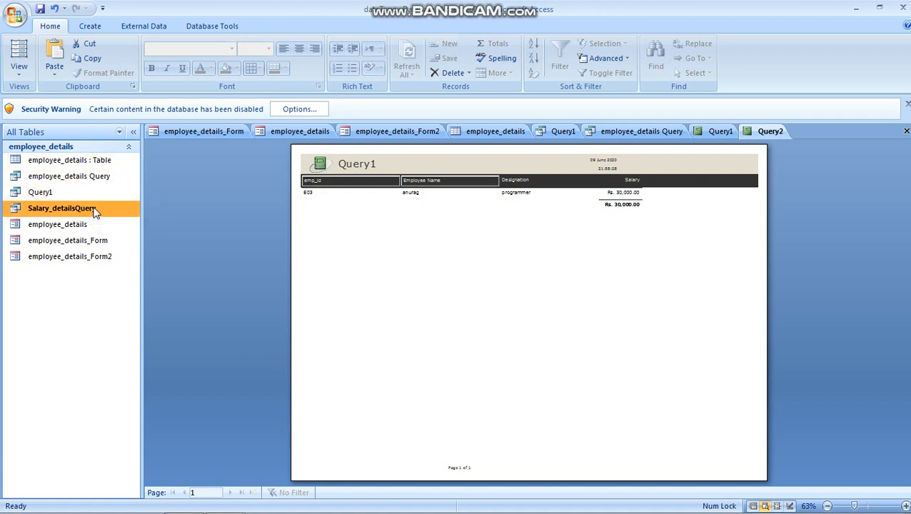
# Start a Report Wizard report on Salary_detailsQuery with the fields emp_id, emp_name, Designation and Salary
pyautogui.click(90, 27)
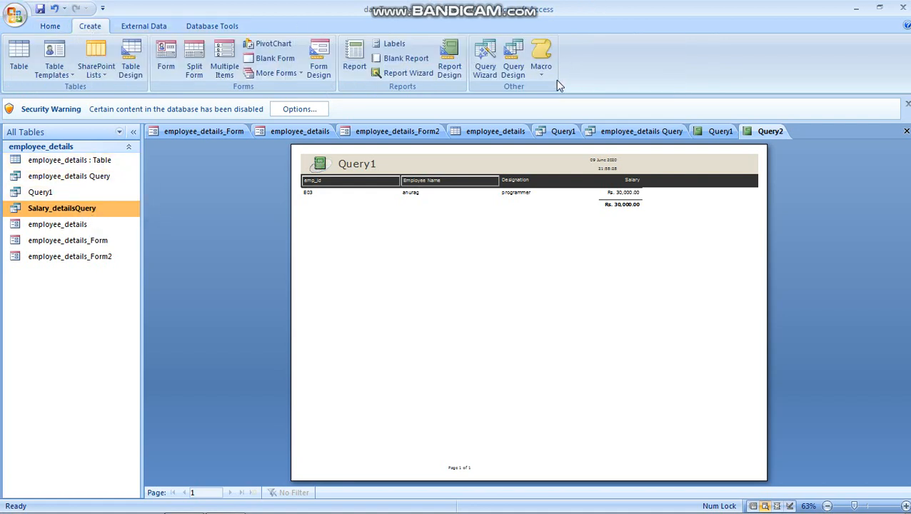
pyautogui.click(411, 74)
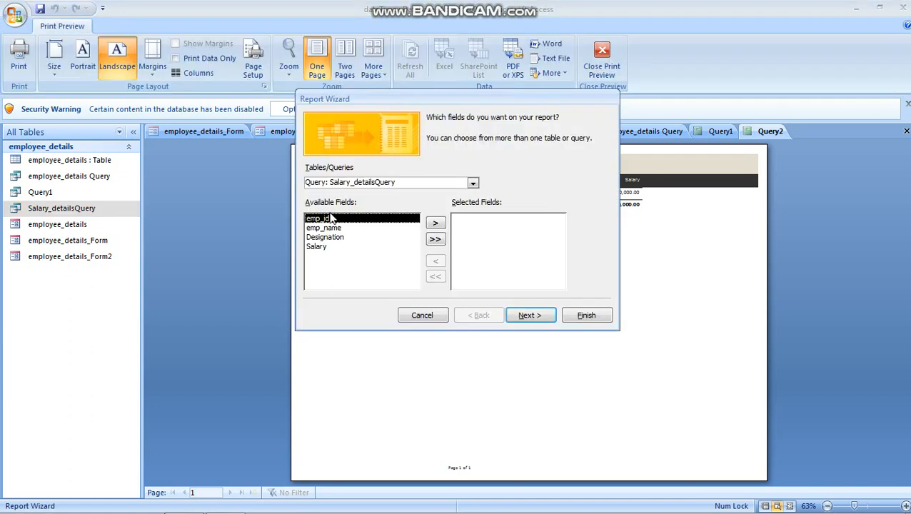
pyautogui.click(436, 223)
pyautogui.click(435, 223)
pyautogui.click(435, 223)
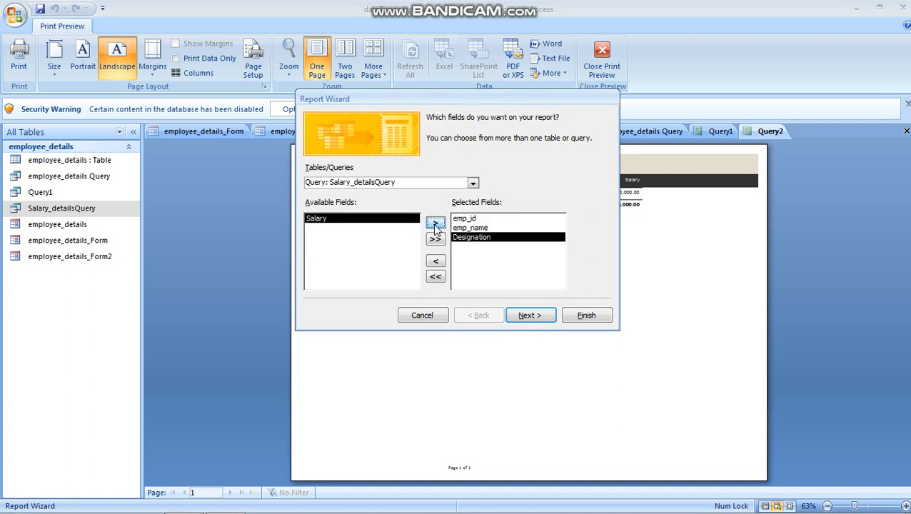
pyautogui.click(436, 223)
pyautogui.click(527, 315)
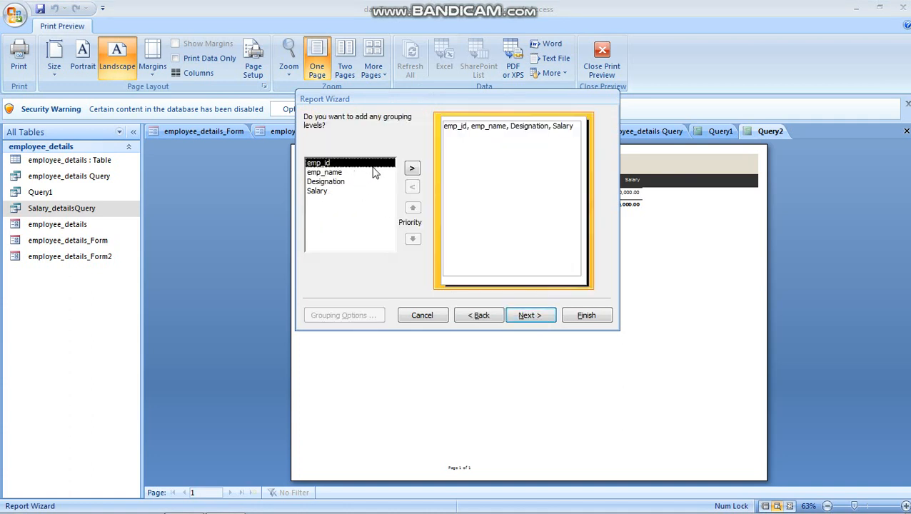
# Skip grouping and sort the report by emp_id, emp_name, Designation and Salary, toggling the Salary sort direction
pyautogui.click(536, 321)
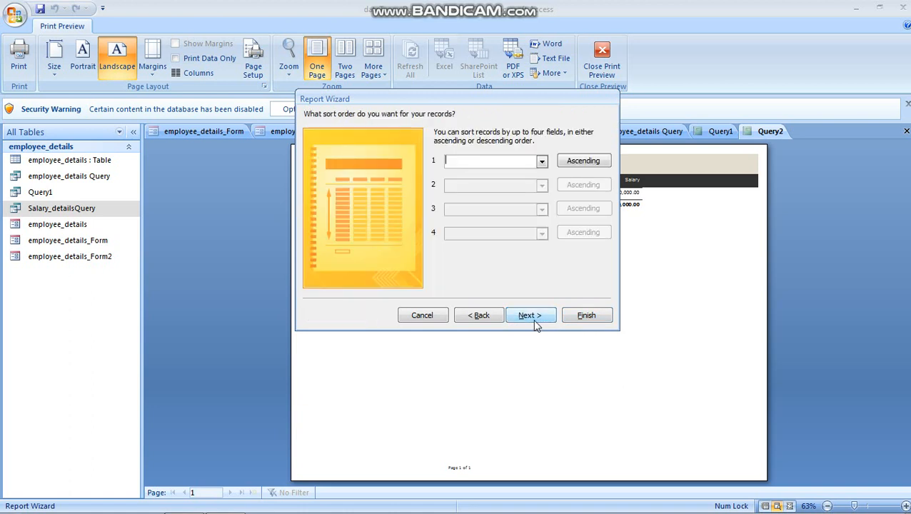
pyautogui.click(542, 161)
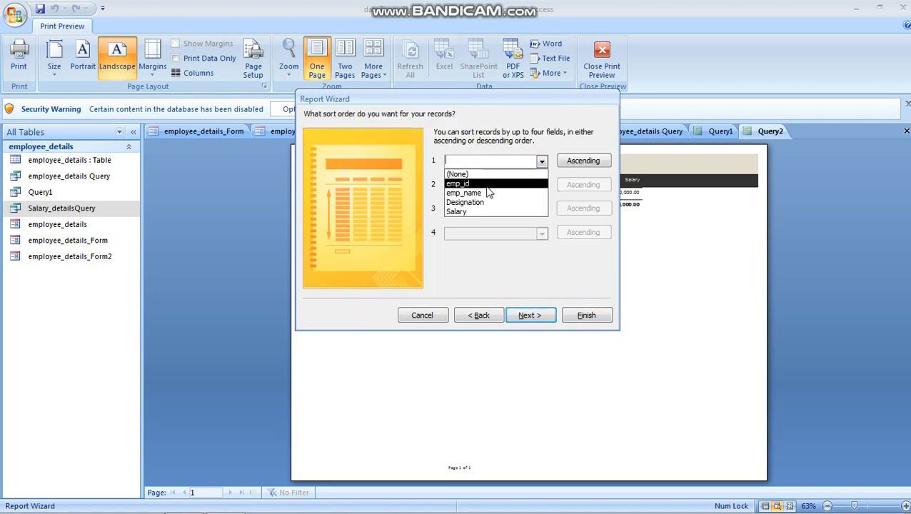
pyautogui.click(507, 181)
pyautogui.click(542, 186)
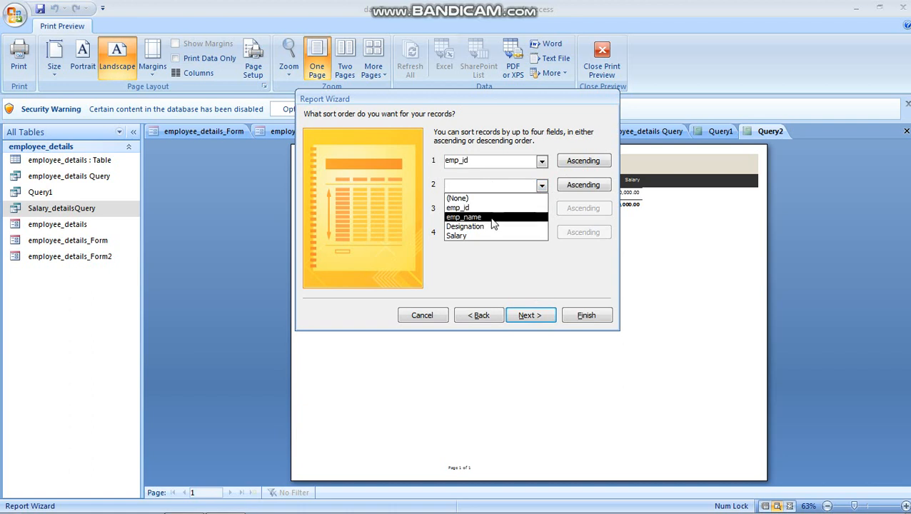
pyautogui.click(493, 214)
pyautogui.click(542, 209)
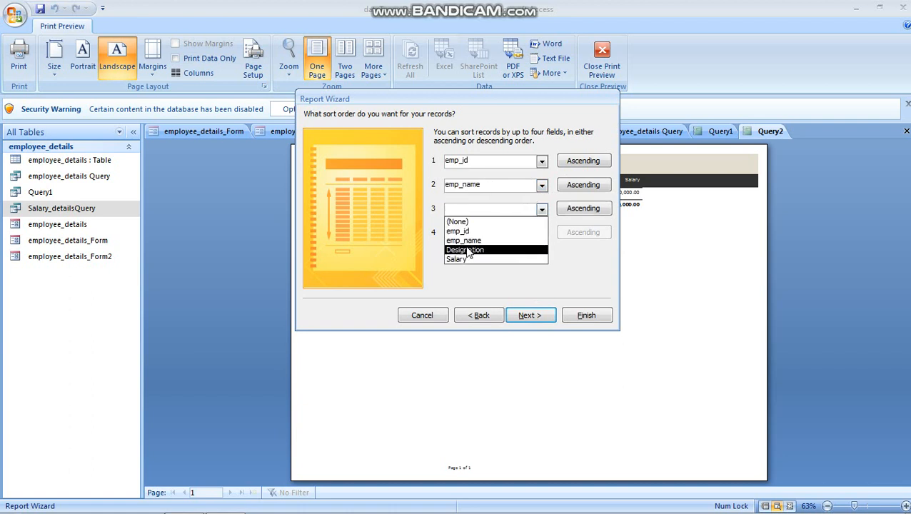
pyautogui.click(472, 250)
pyautogui.click(542, 234)
pyautogui.click(457, 283)
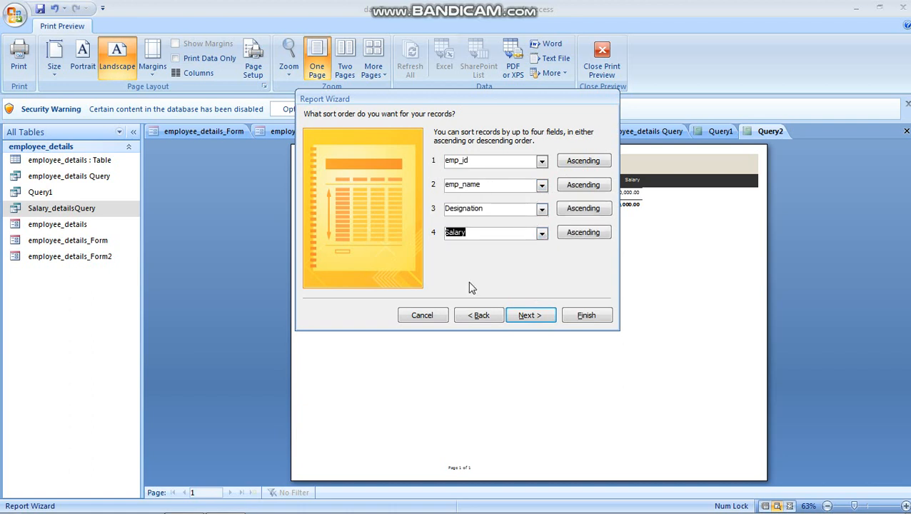
pyautogui.click(595, 235)
pyautogui.click(532, 316)
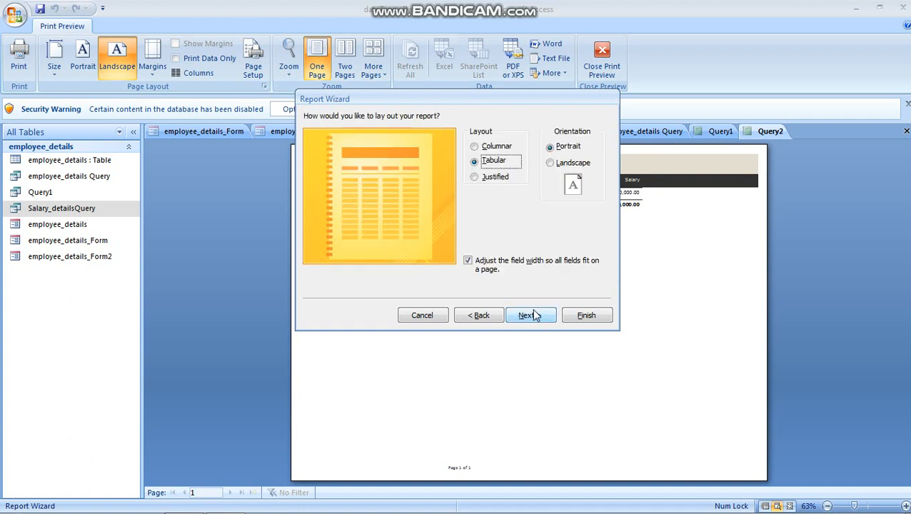
# Set the report to Landscape orientation and compare the layout options, settling on Justified
pyautogui.click(552, 164)
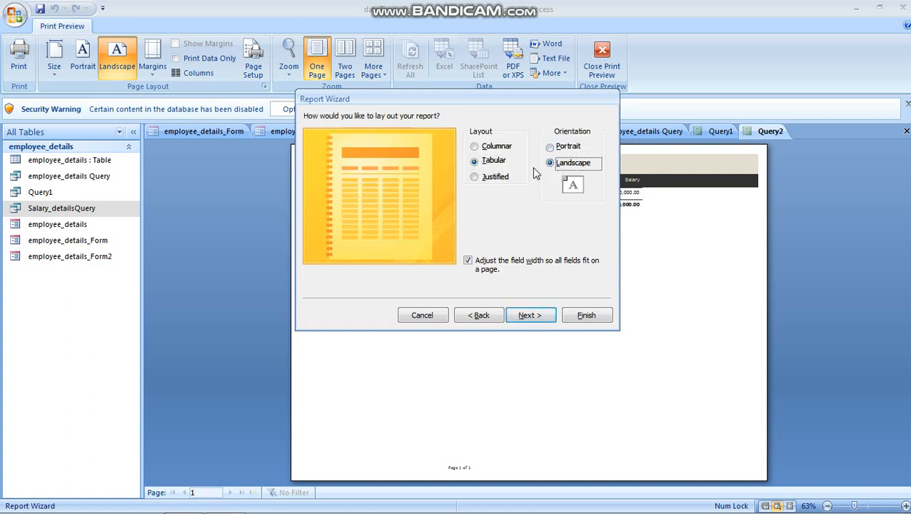
pyautogui.click(475, 178)
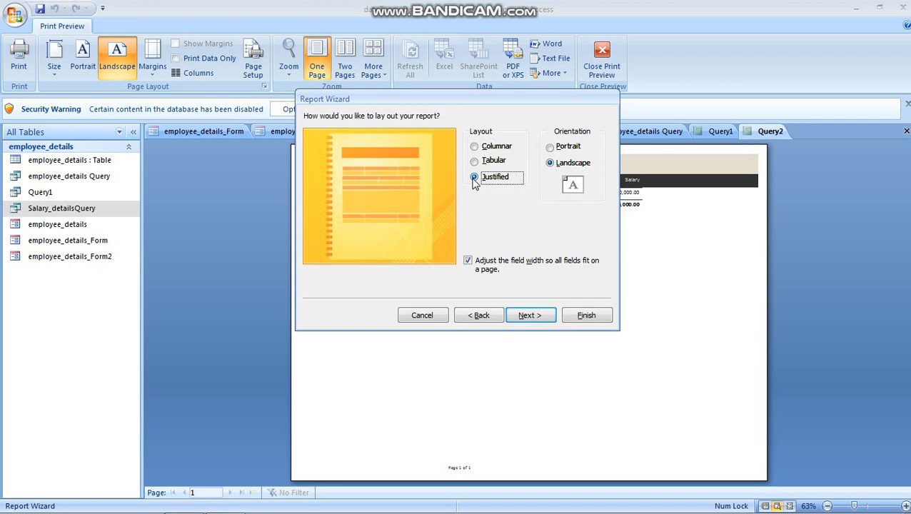
pyautogui.click(482, 149)
pyautogui.click(476, 164)
pyautogui.click(474, 177)
pyautogui.click(532, 321)
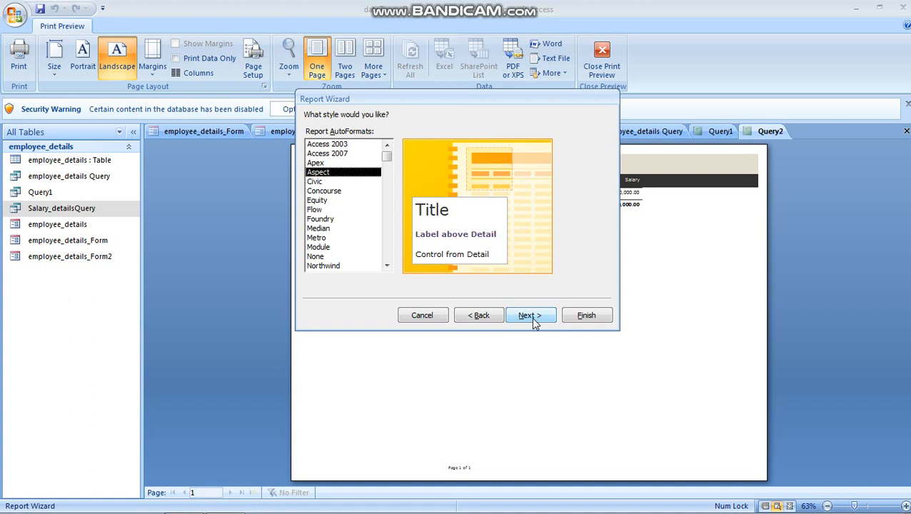
# Compare the report styles, choose Flow, and finish the report titled Salary_detailsQuery with a preview
pyautogui.click(317, 181)
pyautogui.click(318, 201)
pyautogui.click(317, 211)
pyautogui.click(317, 182)
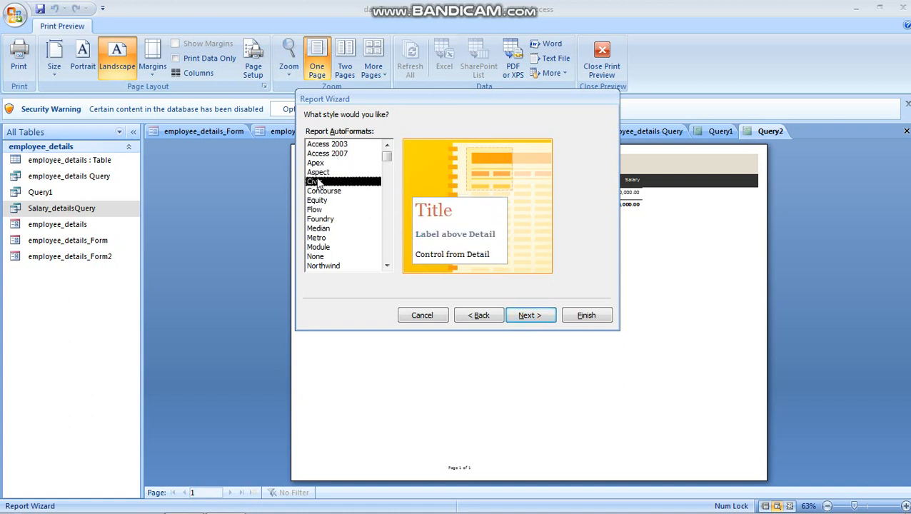
pyautogui.click(321, 202)
pyautogui.click(315, 220)
pyautogui.click(316, 210)
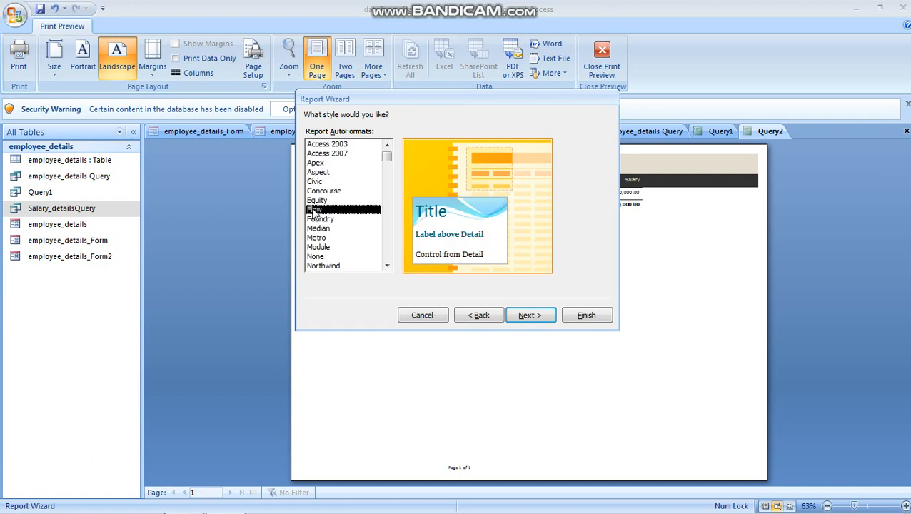
pyautogui.click(528, 318)
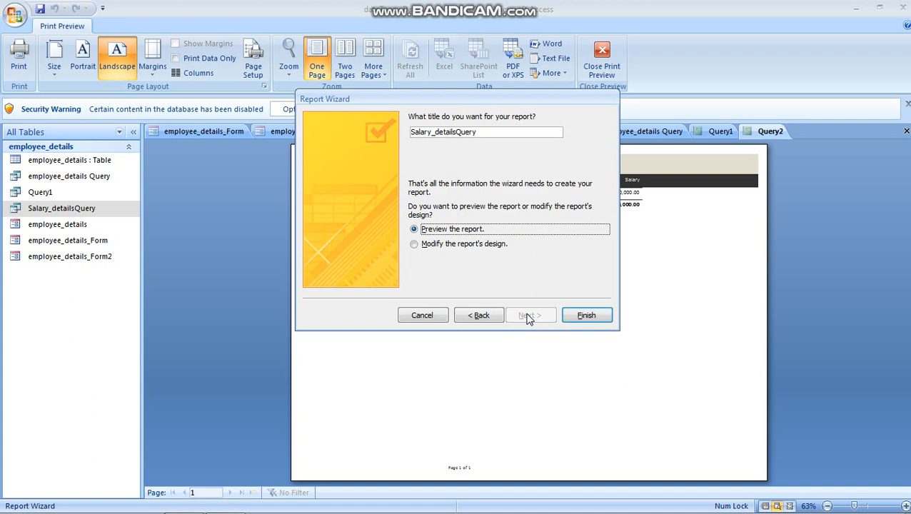
pyautogui.click(591, 316)
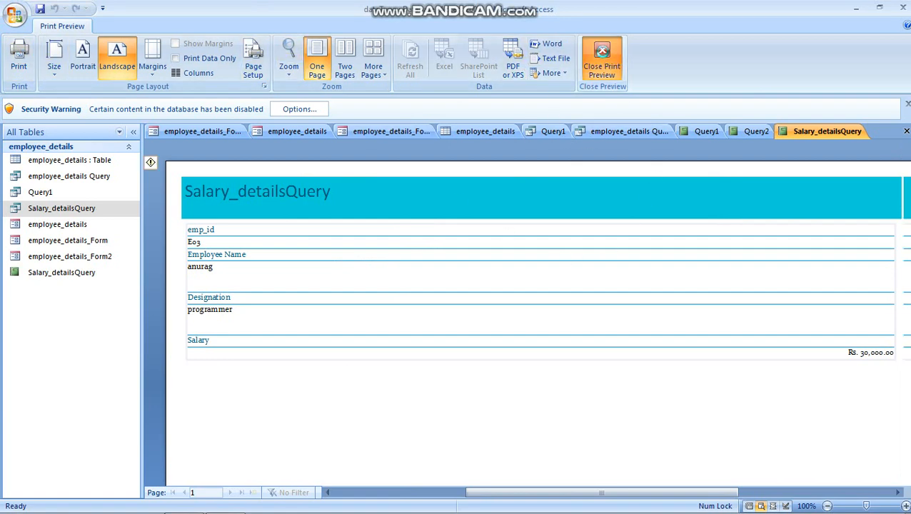
# Close the print preview and examine the Salary_detailsQuery report in layout view and report view
pyautogui.click(602, 61)
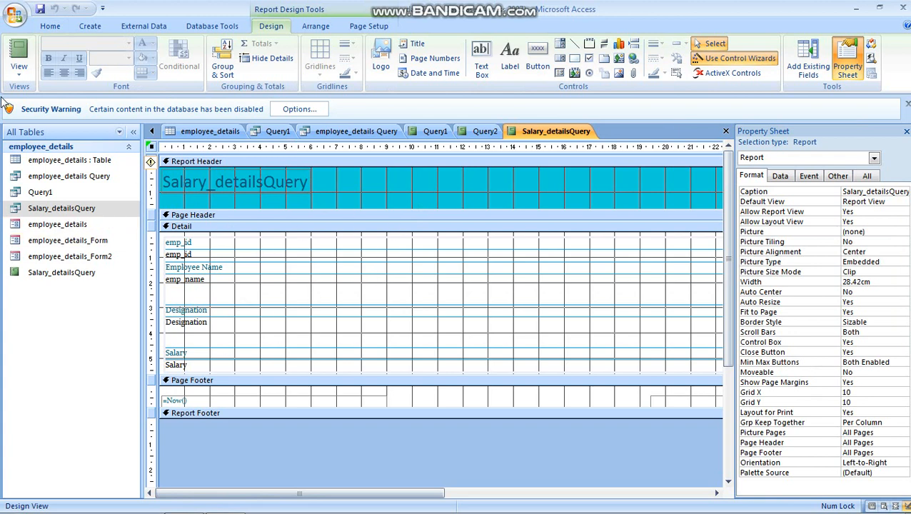
pyautogui.click(18, 68)
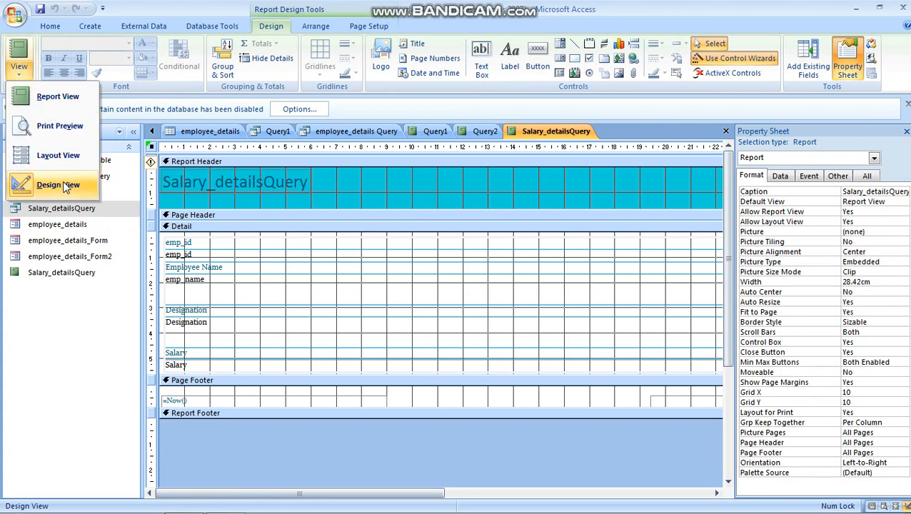
pyautogui.click(58, 155)
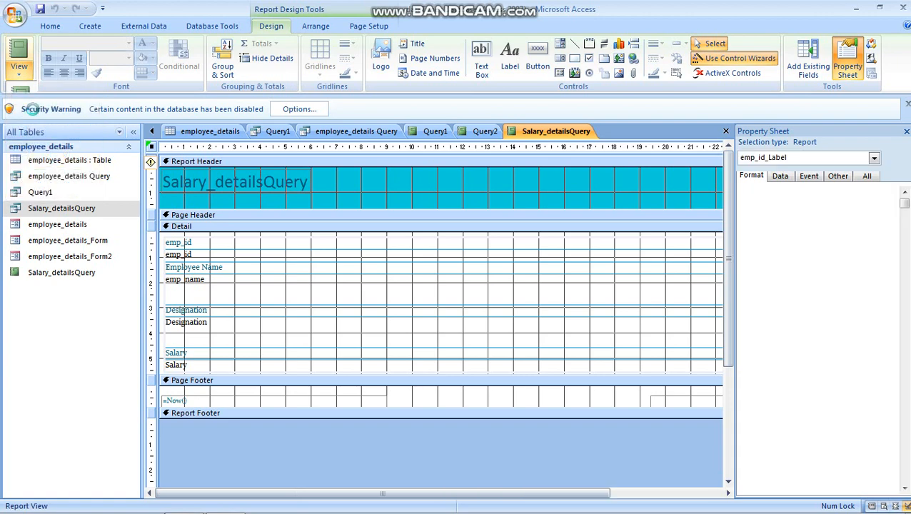
pyautogui.click(18, 68)
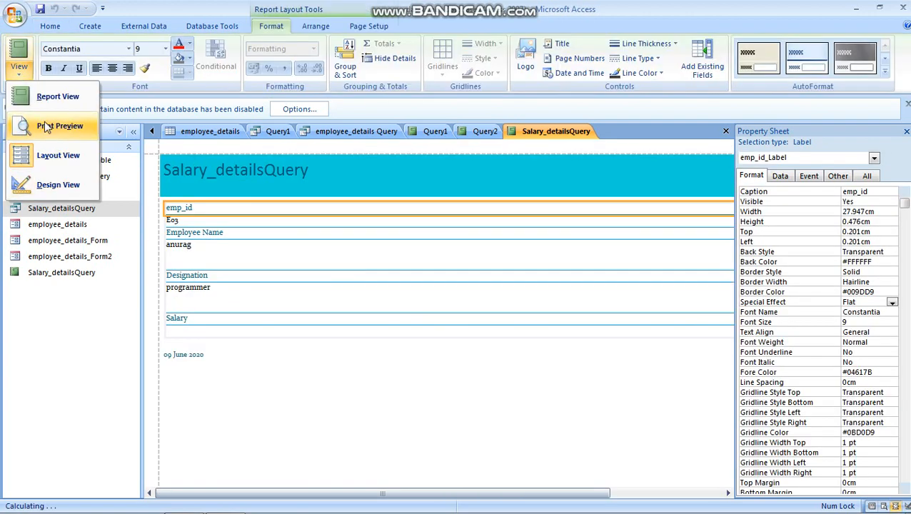
pyautogui.click(51, 98)
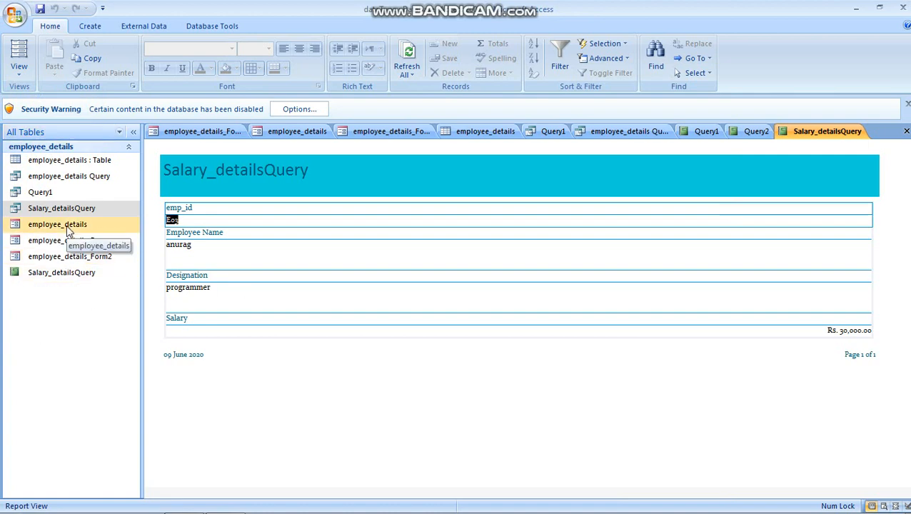
# Examine the Query1 record, including its Designation, and return to the employee_details table
pyautogui.doubleClick(58, 196)
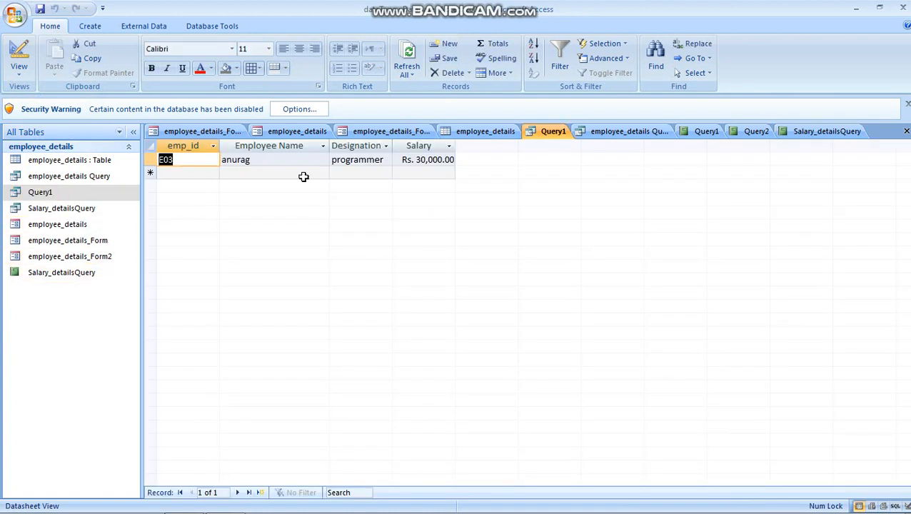
pyautogui.click(381, 163)
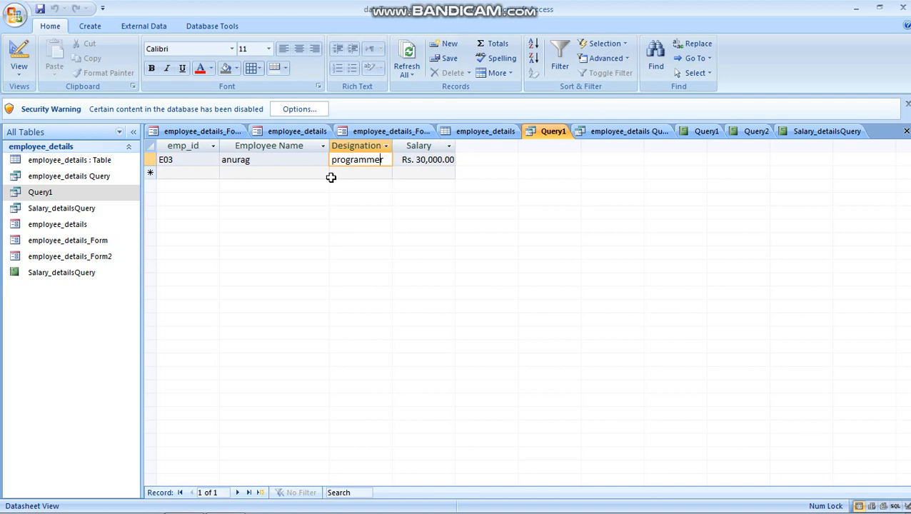
pyautogui.doubleClick(58, 162)
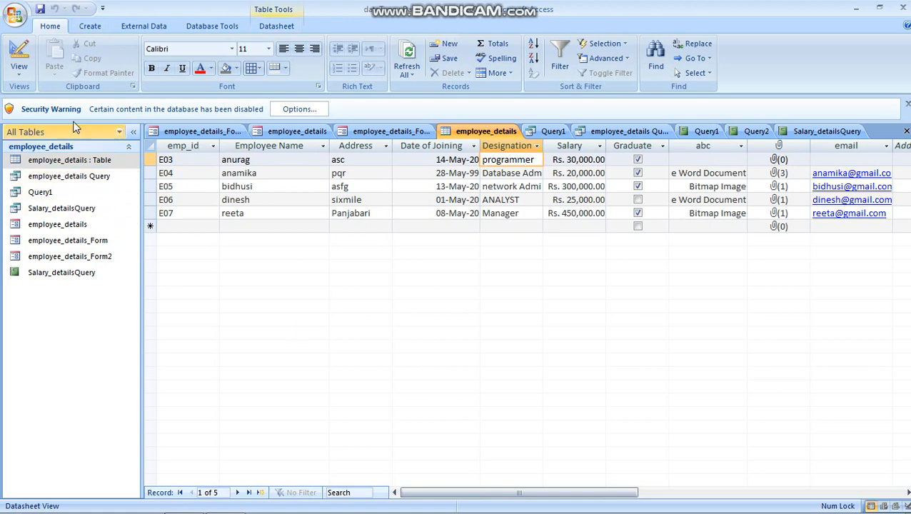
# Start a new query in design view and add the employee_details table to it
pyautogui.click(91, 26)
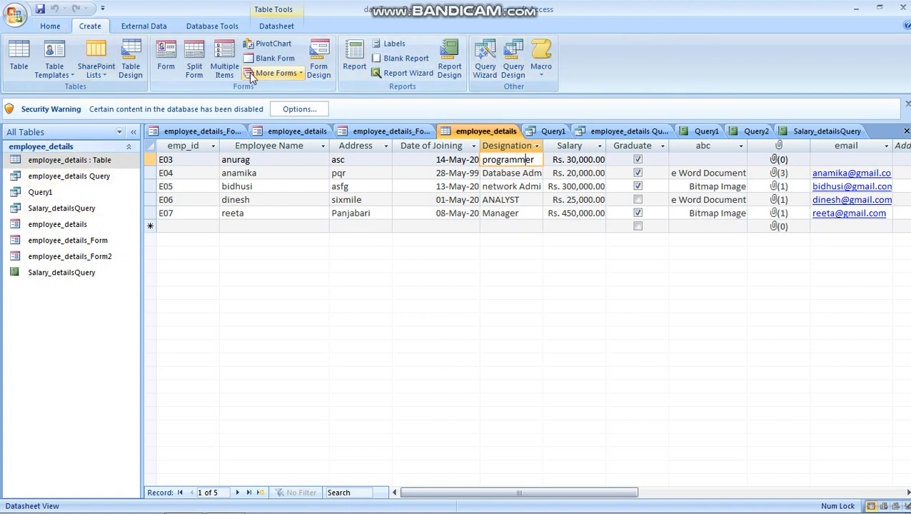
pyautogui.click(513, 59)
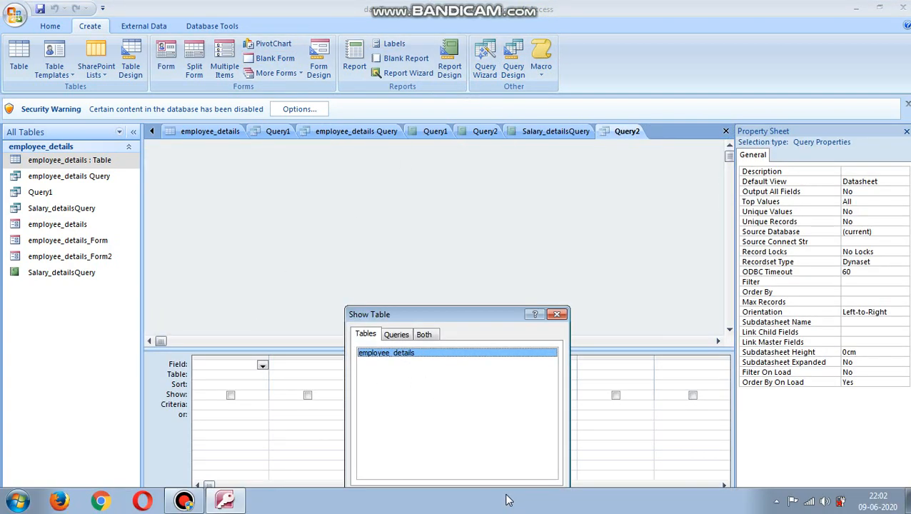
pyautogui.moveTo(509, 316); pyautogui.dragTo(508, 203)
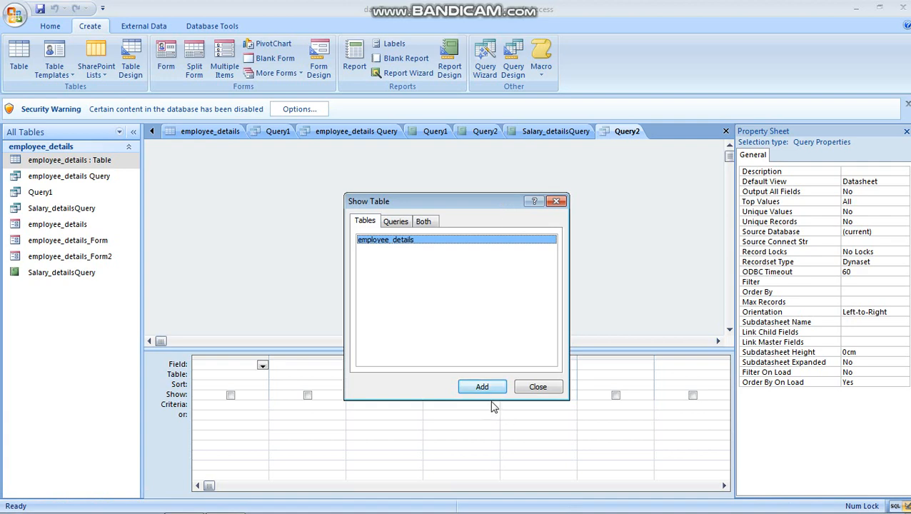
pyautogui.click(491, 393)
pyautogui.click(553, 391)
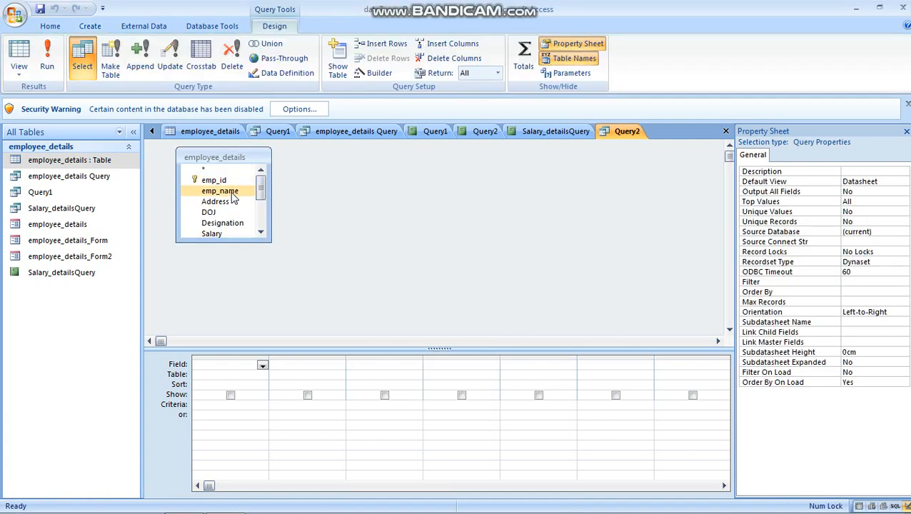
# Add the emp_name and Graduate fields from employee_details to the query's design grid
pyautogui.click(232, 192)
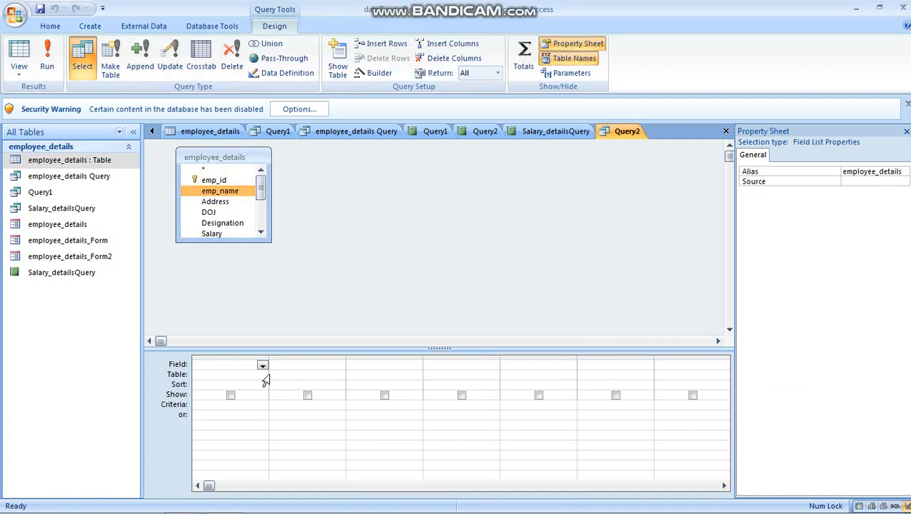
pyautogui.doubleClick(232, 194)
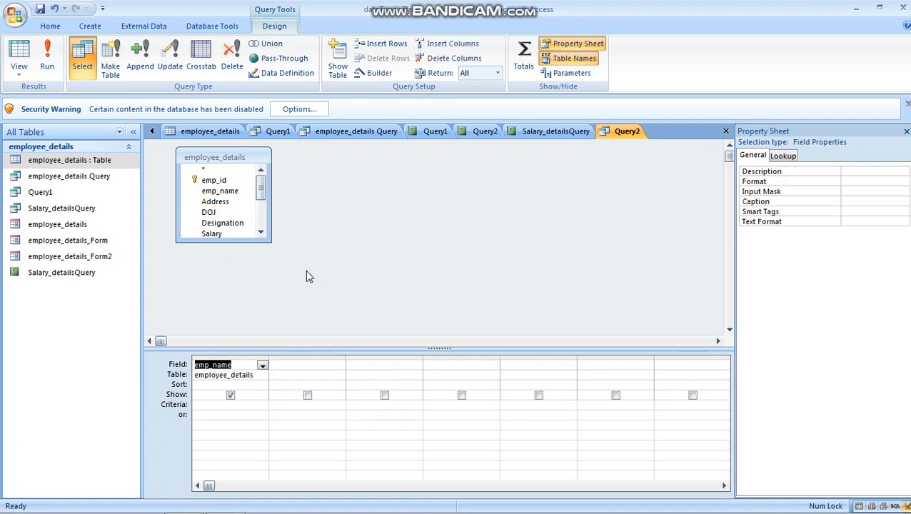
pyautogui.click(261, 234)
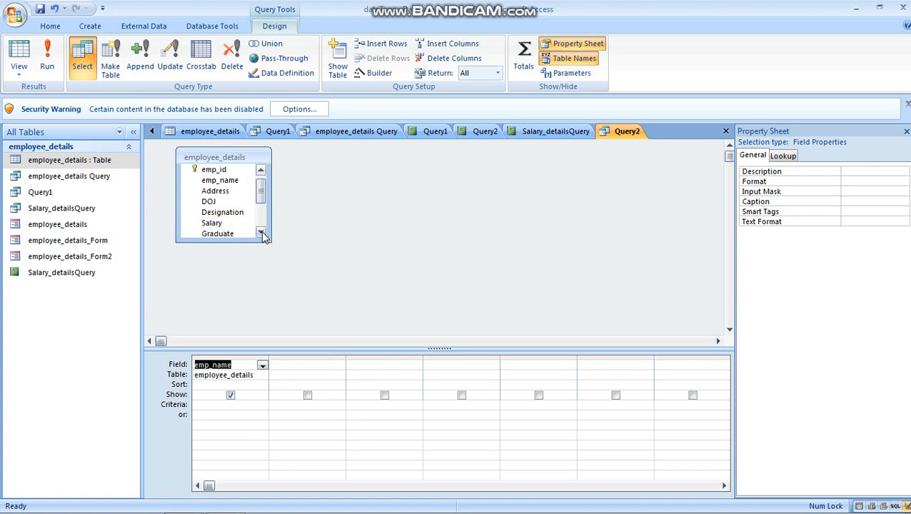
pyautogui.click(261, 235)
pyautogui.doubleClick(229, 223)
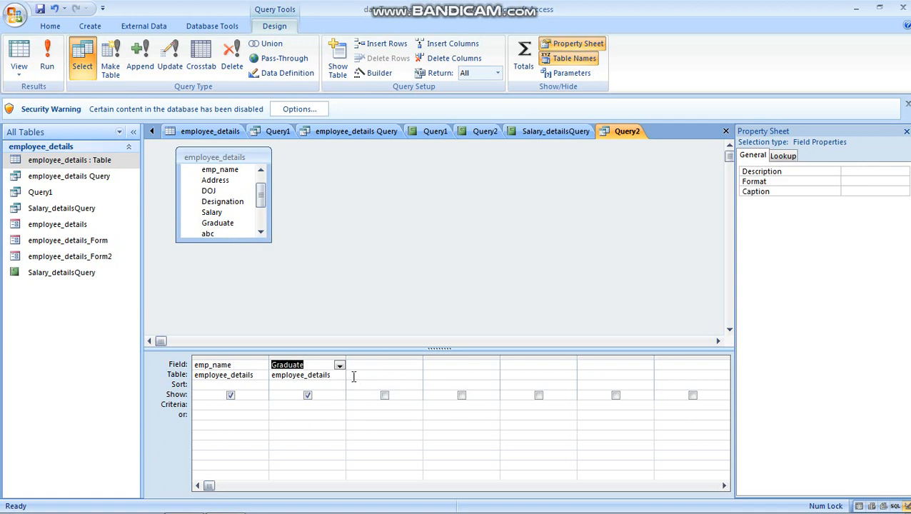
# Set the Graduate field's criteria to =YES and run the query
pyautogui.click(277, 409)
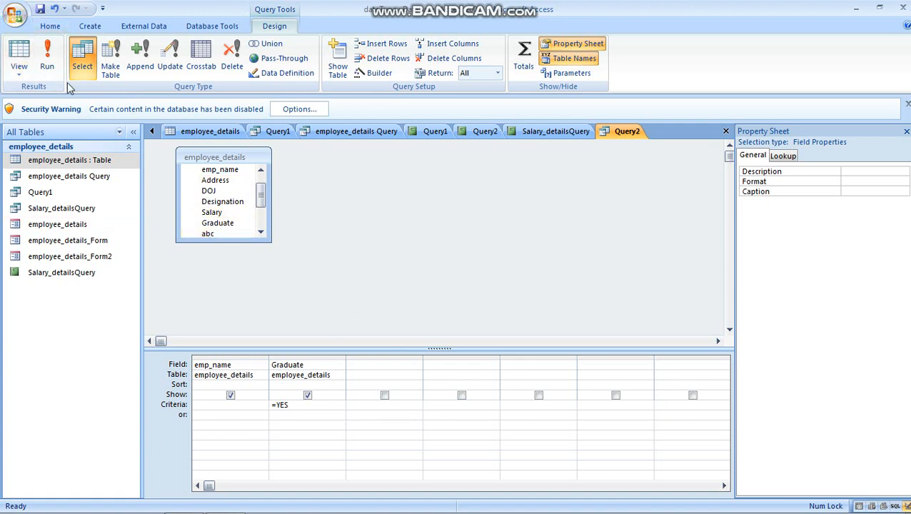
pyautogui.click(472, 268)
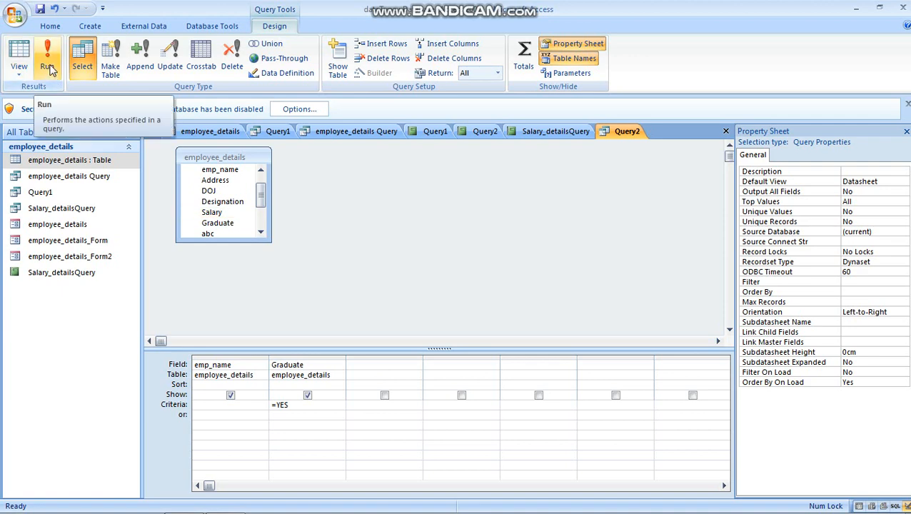
pyautogui.click(19, 70)
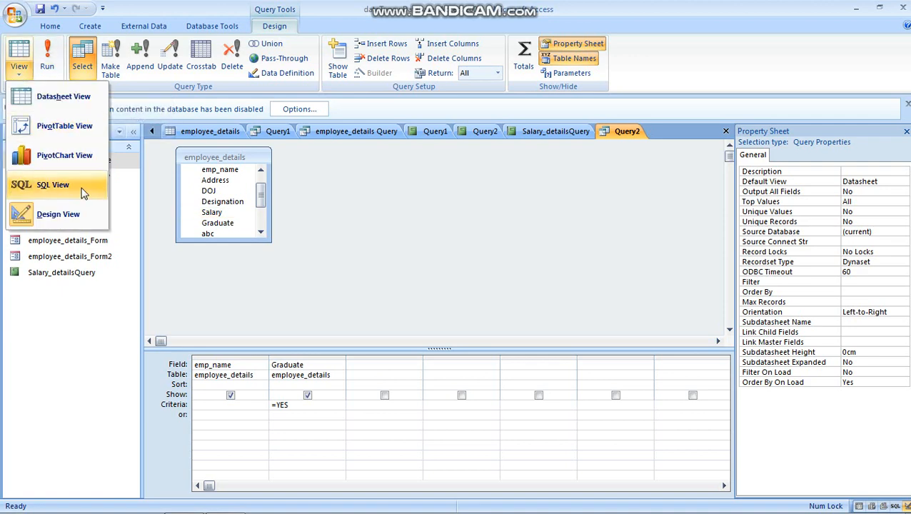
pyautogui.click(48, 69)
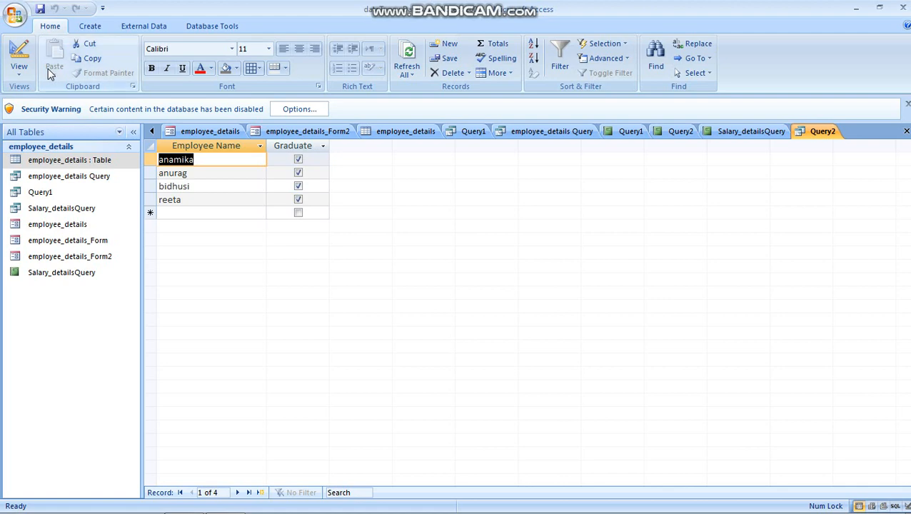
# Hide the Graduate field from the query output, rerun the query and compare its names with the employee_details table
pyautogui.click(18, 57)
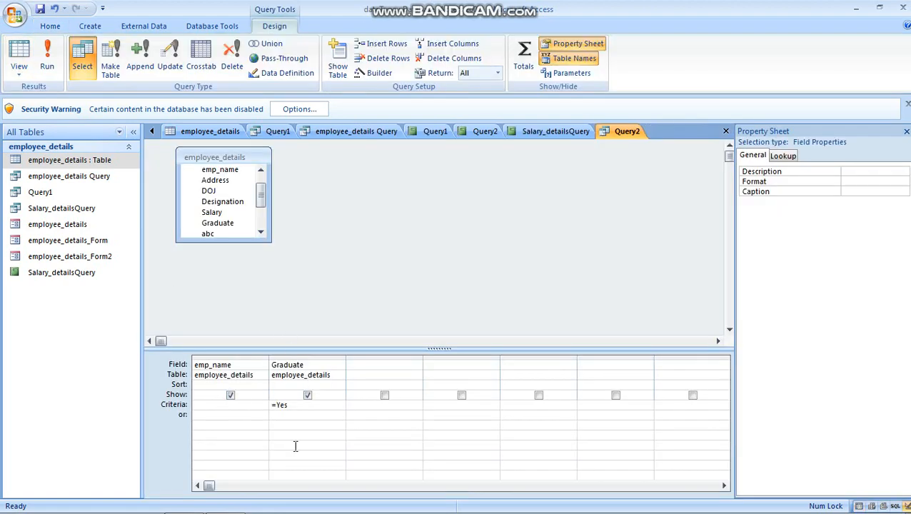
pyautogui.click(308, 398)
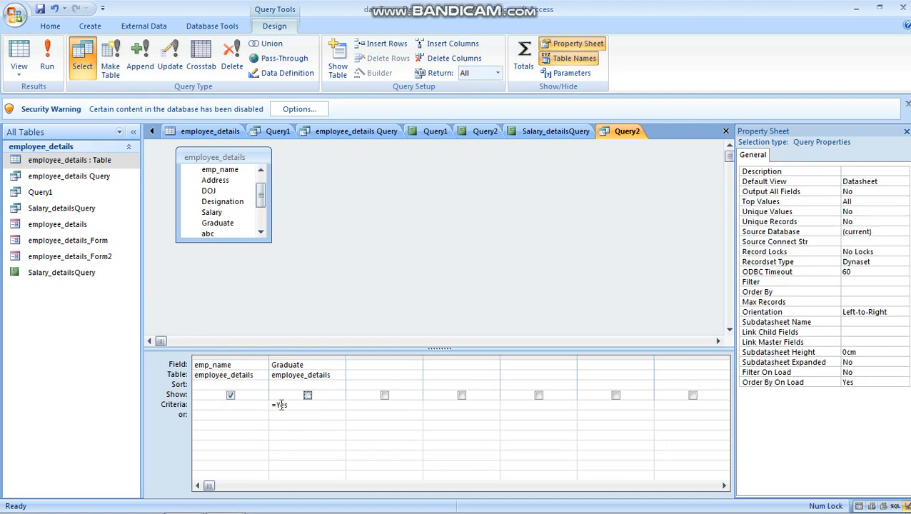
pyautogui.click(46, 61)
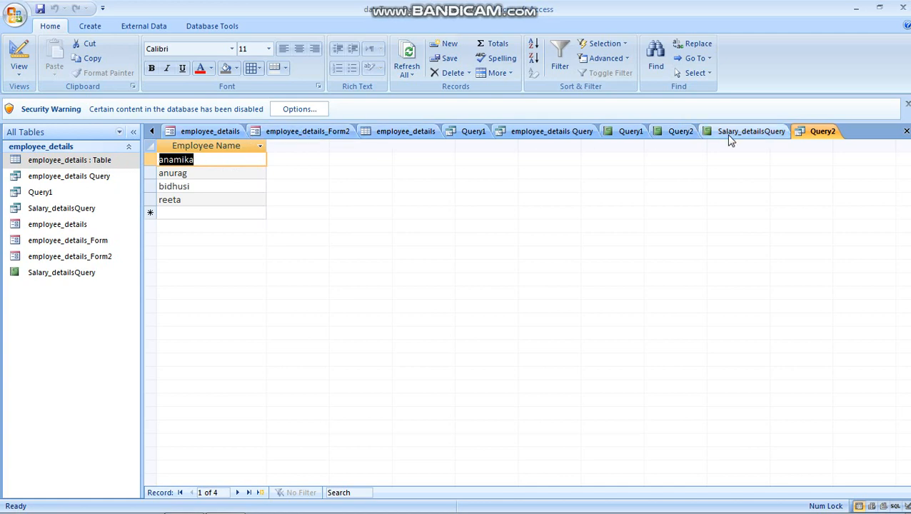
pyautogui.doubleClick(83, 161)
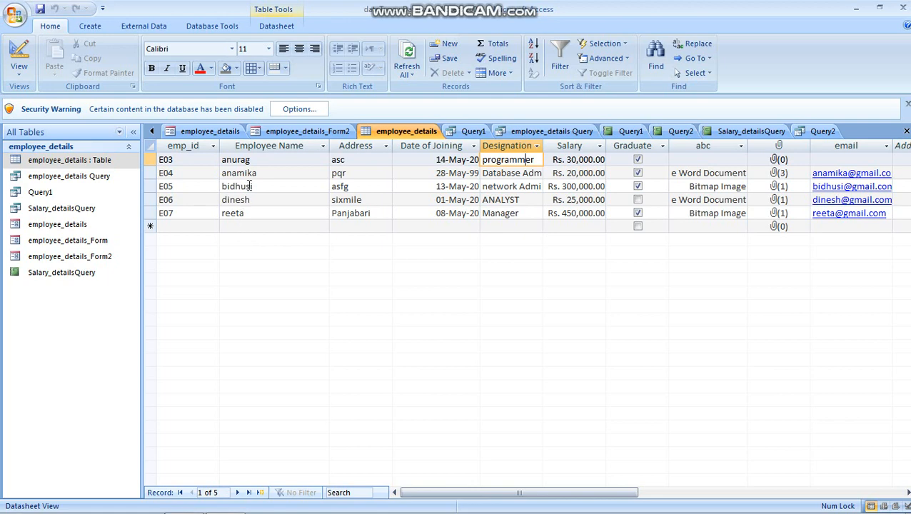
pyautogui.click(806, 131)
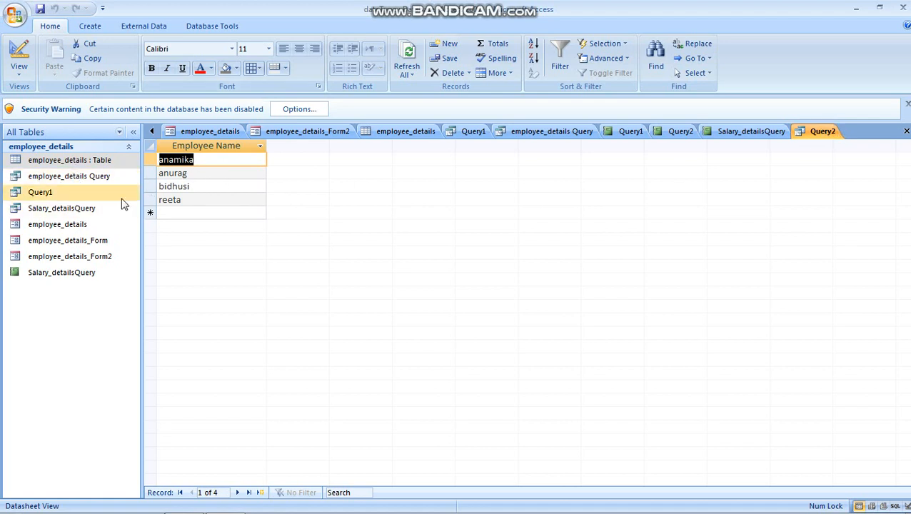
# Save the query as Graduate_Report
pyautogui.click(39, 10)
pyautogui.press('BackSpace')
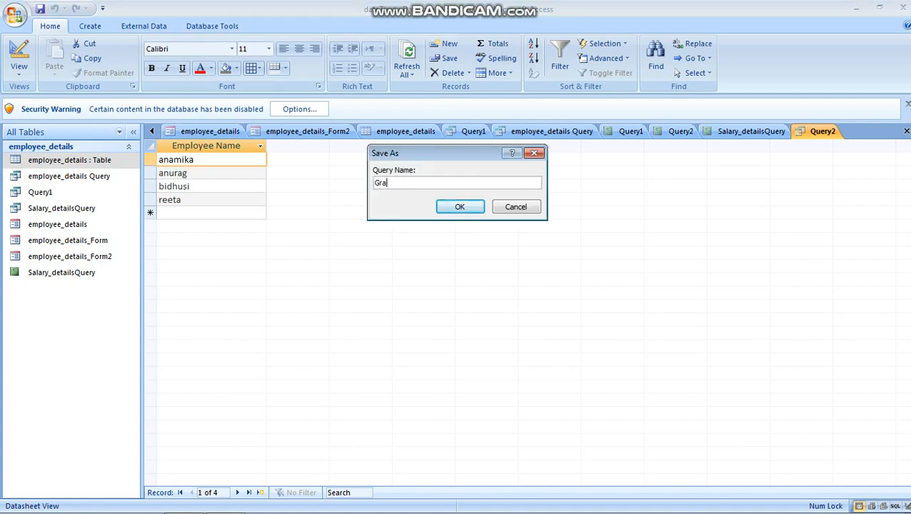
pyautogui.write('Graduate_Report')
pyautogui.click(461, 207)
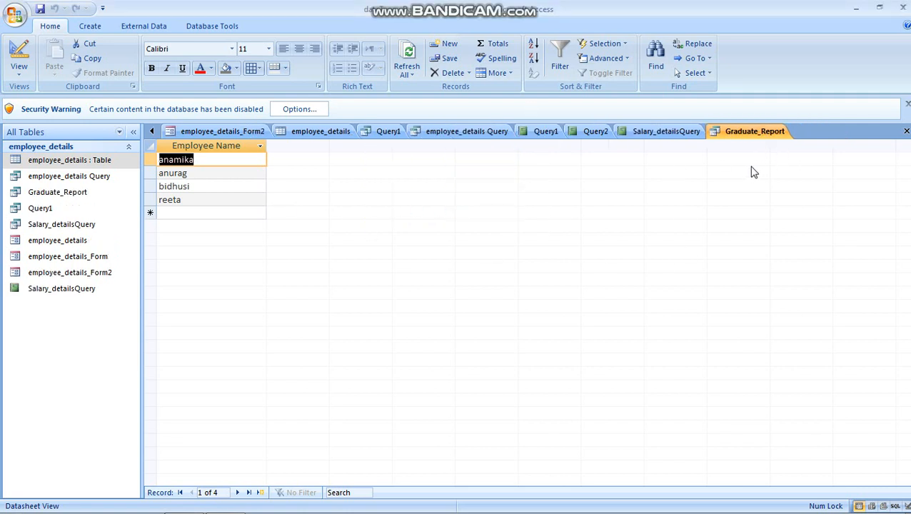
# Generate a report from the Graduate_Report query and apply the AutoFormat with the blue gradient header
pyautogui.click(90, 26)
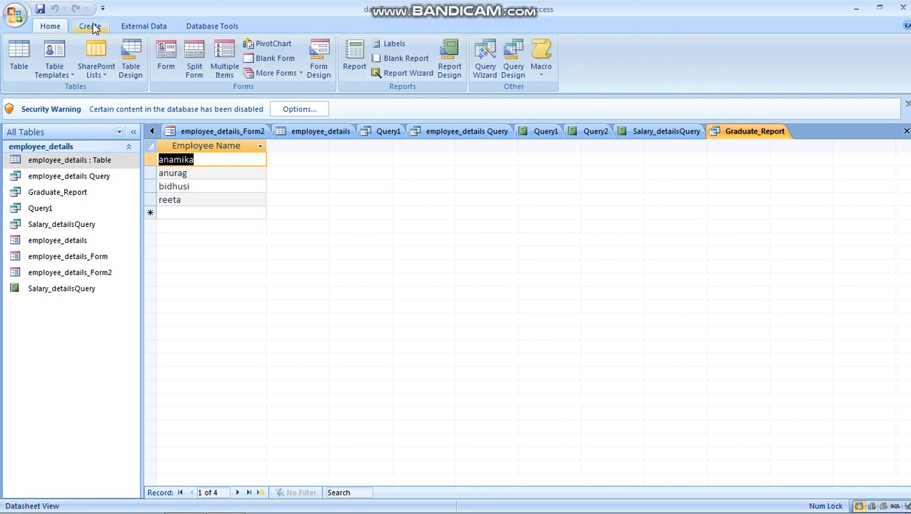
pyautogui.click(355, 61)
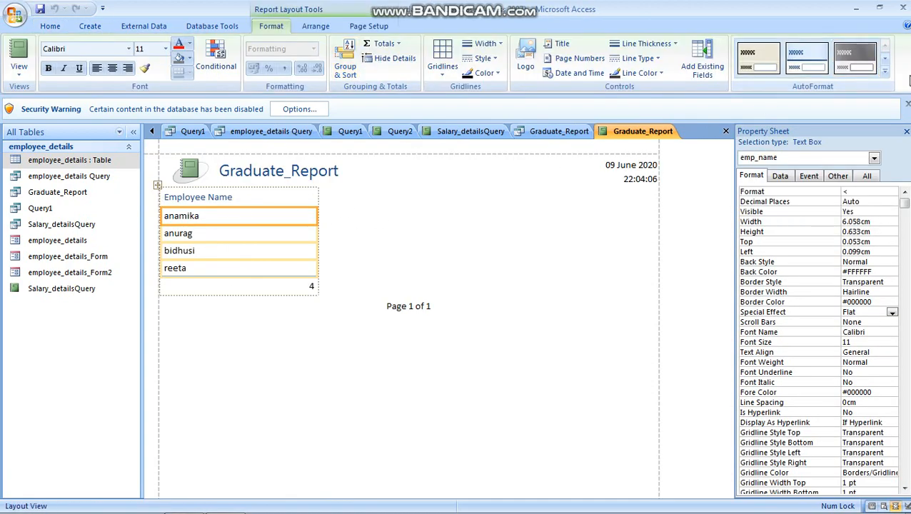
pyautogui.click(886, 74)
pyautogui.click(779, 88)
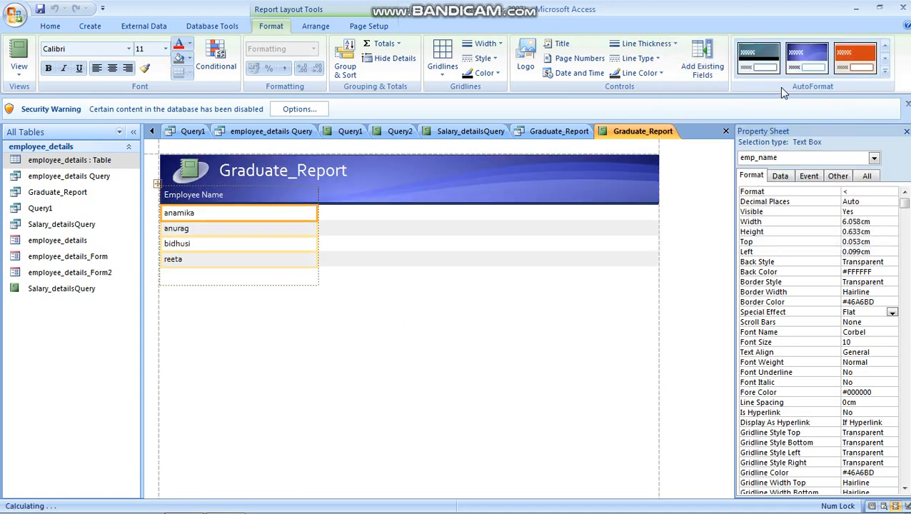
# Set the Back Style of the report's logo image to Normal
pyautogui.click(193, 175)
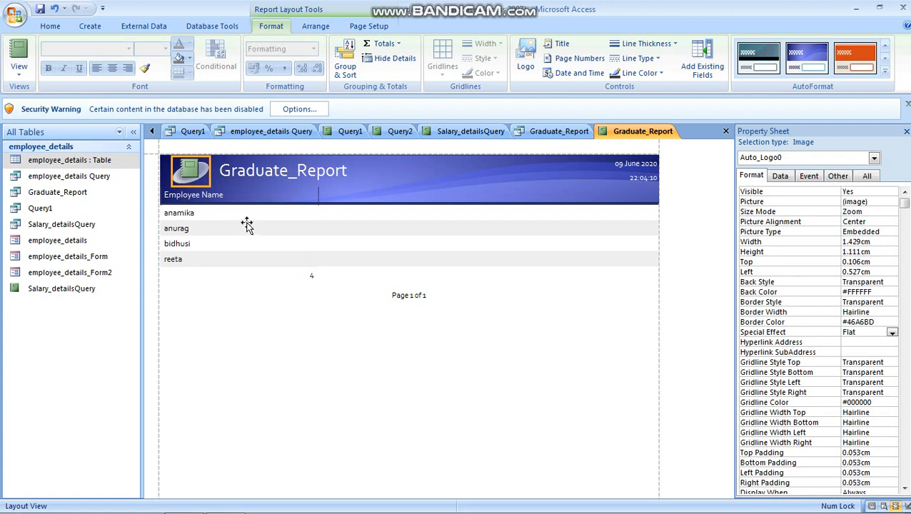
pyautogui.click(772, 283)
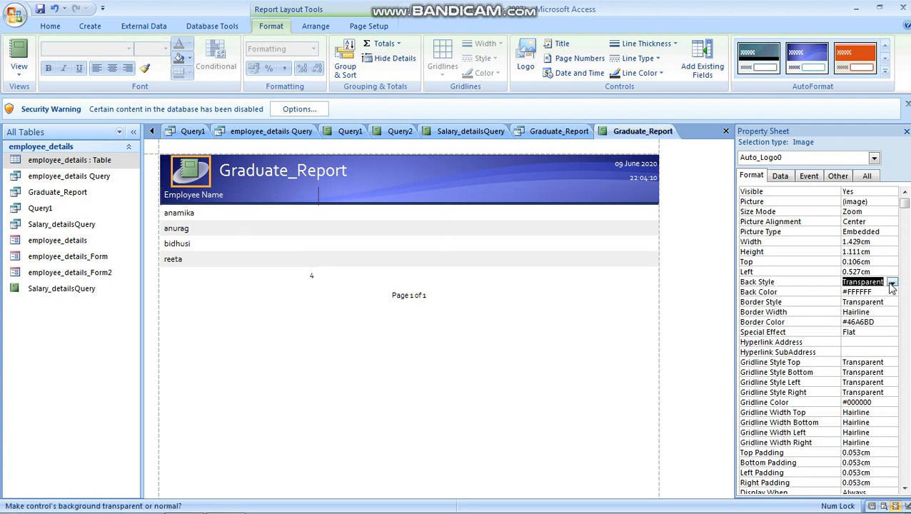
pyautogui.click(892, 283)
pyautogui.click(884, 301)
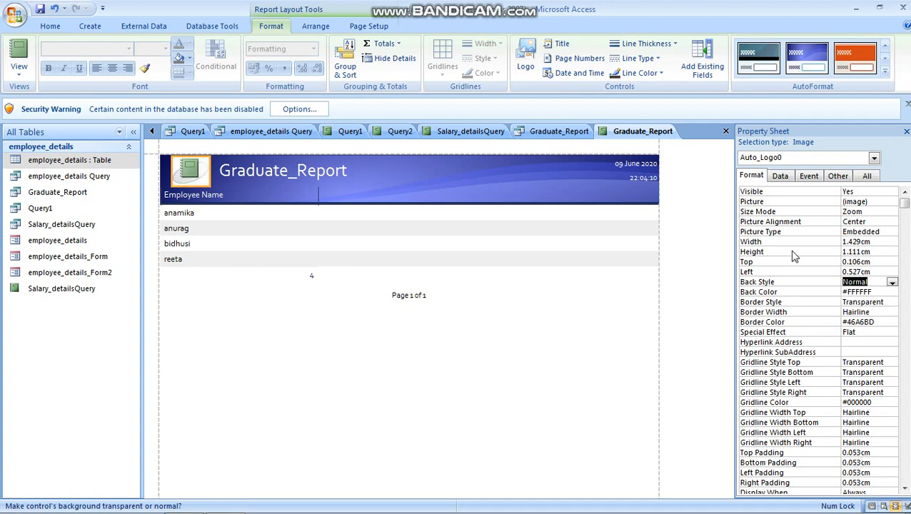
# Set the page header section's Back Color to red #ED1C24, after trying #CF7B79
pyautogui.click(339, 191)
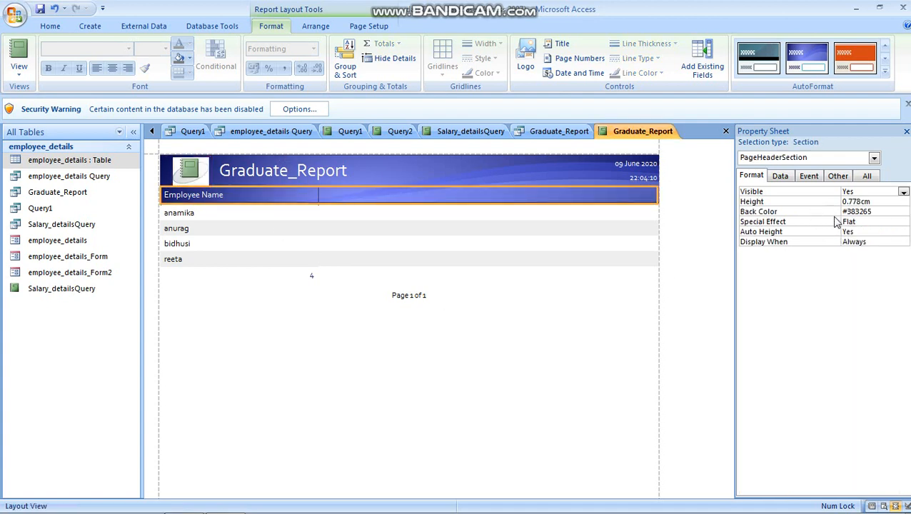
pyautogui.click(865, 212)
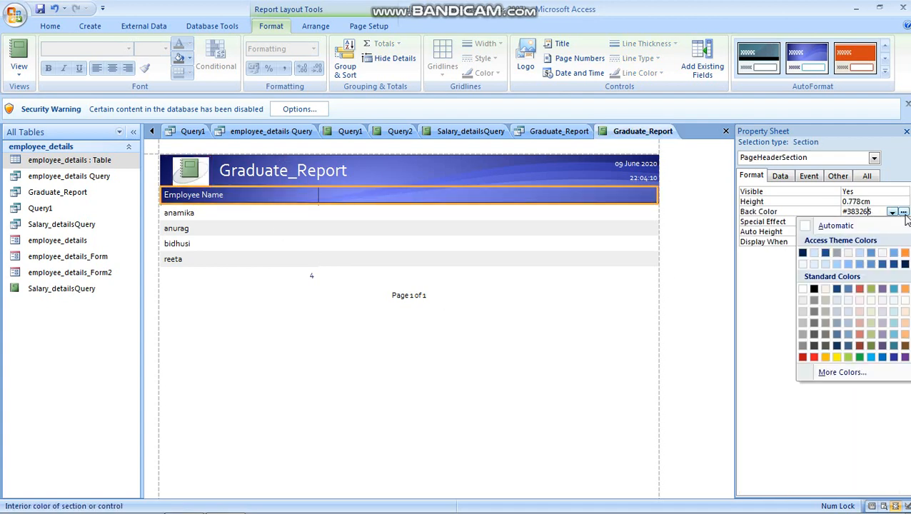
pyautogui.click(903, 212)
pyautogui.click(860, 323)
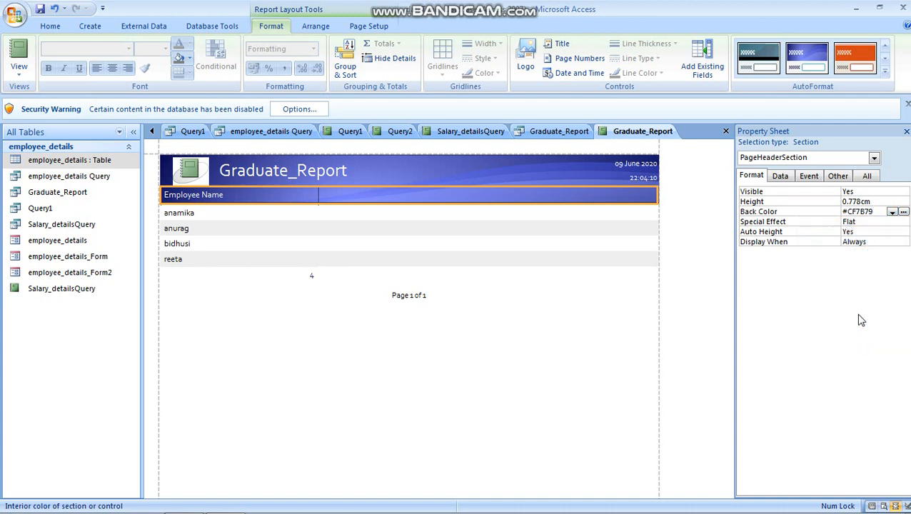
pyautogui.click(903, 212)
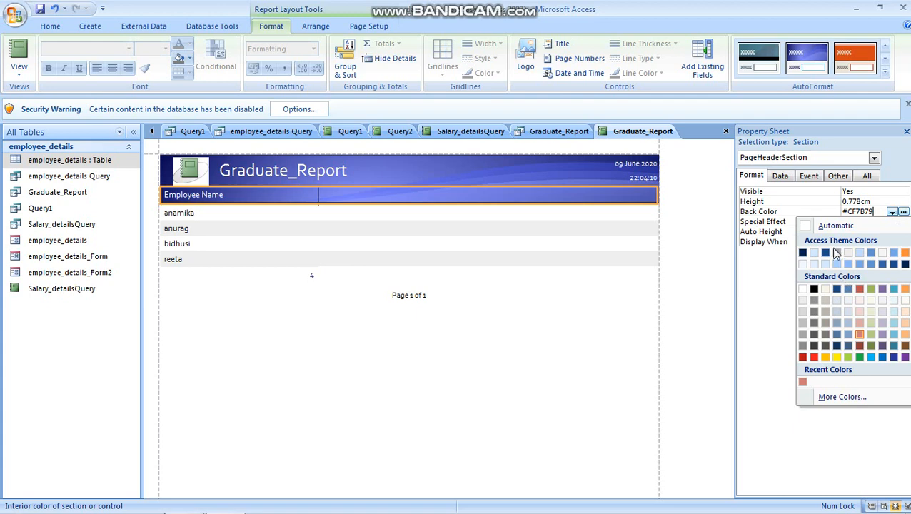
pyautogui.click(814, 357)
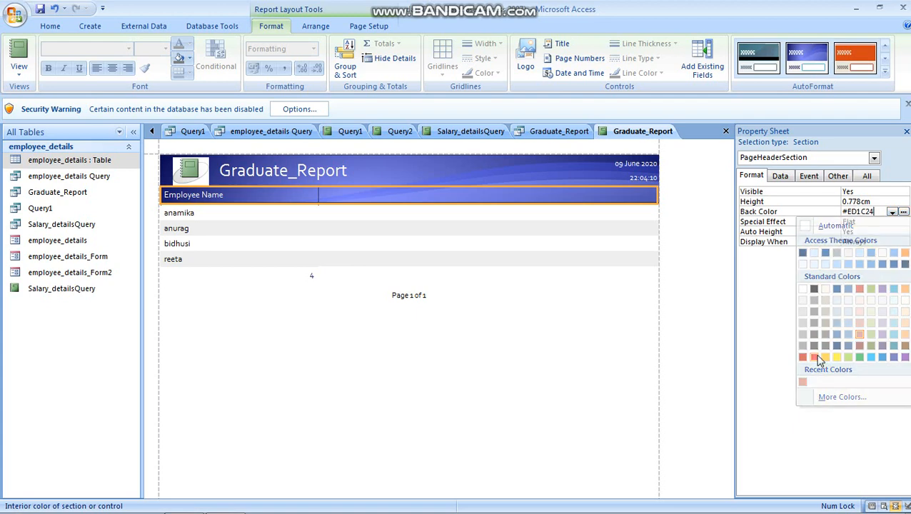
# Examine the properties of the report's time box, title, Employee Name label and emp_name text box
pyautogui.click(507, 178)
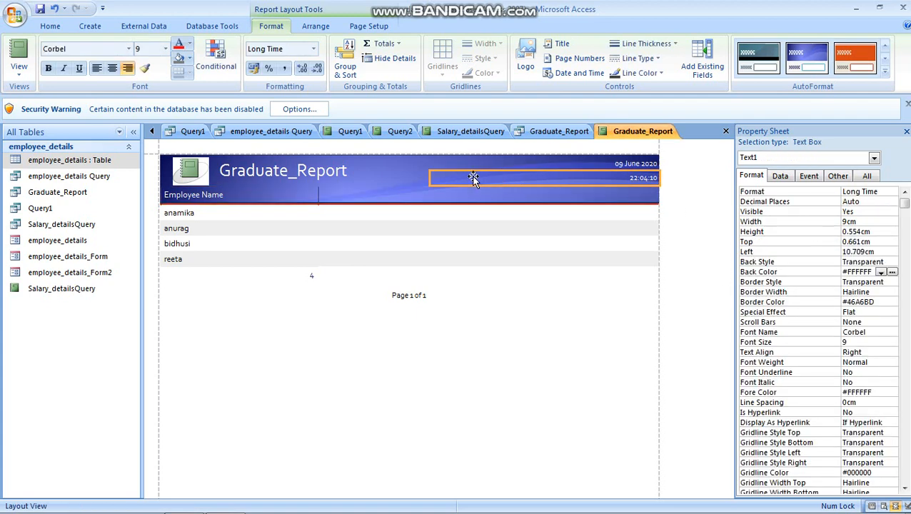
pyautogui.click(282, 195)
pyautogui.click(270, 173)
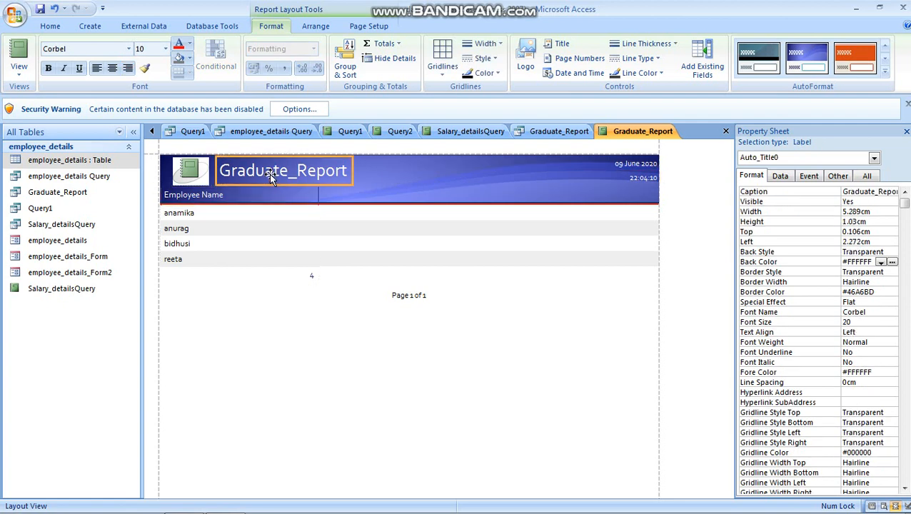
pyautogui.rightClick(297, 195)
pyautogui.click(479, 187)
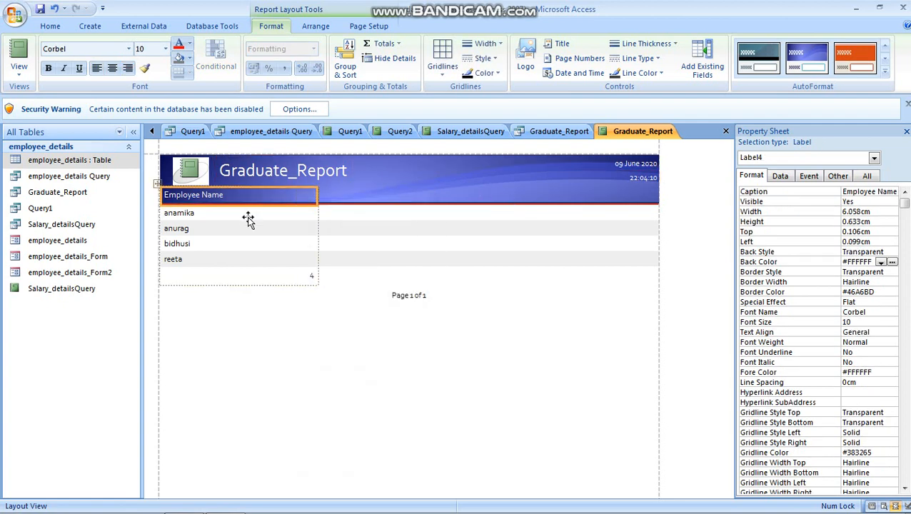
pyautogui.click(223, 213)
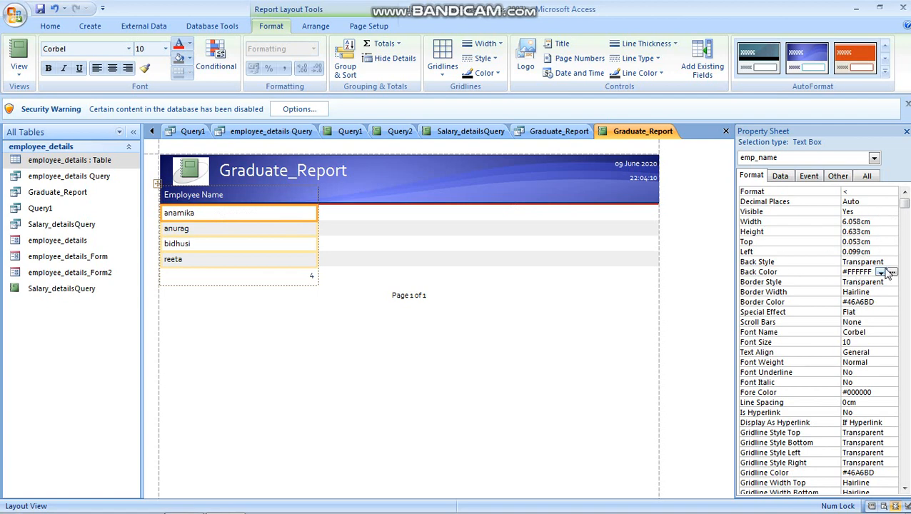
pyautogui.click(181, 197)
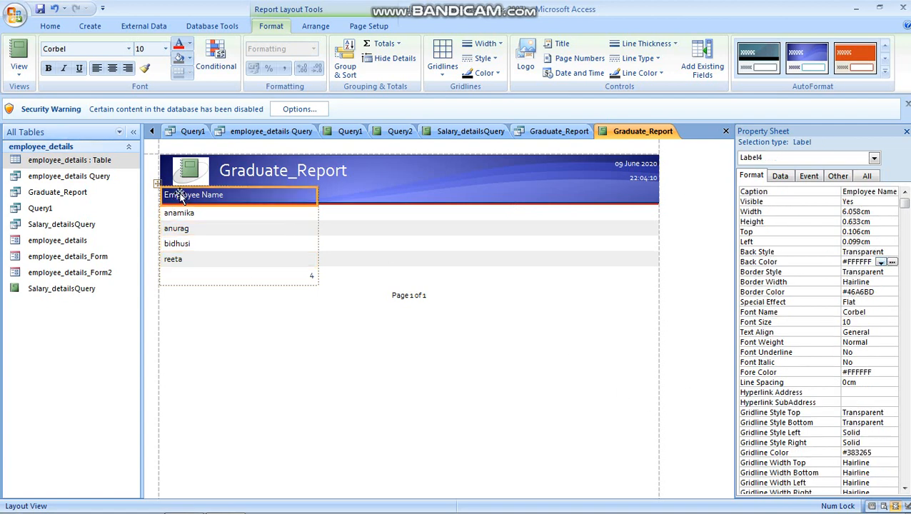
# Set the Employee Name label's Special Effect to Shadowed, after trying Chiseled, and check the report in print preview
pyautogui.click(888, 304)
pyautogui.click(892, 303)
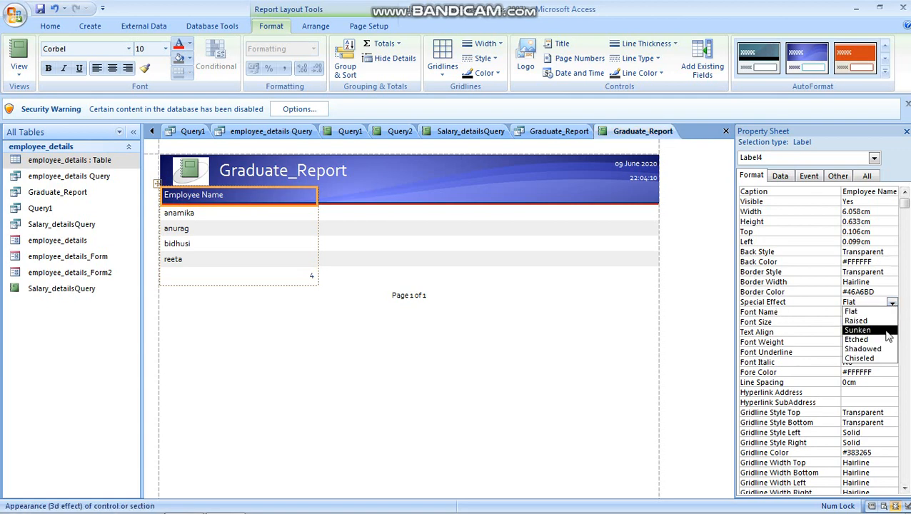
pyautogui.click(872, 363)
pyautogui.click(892, 303)
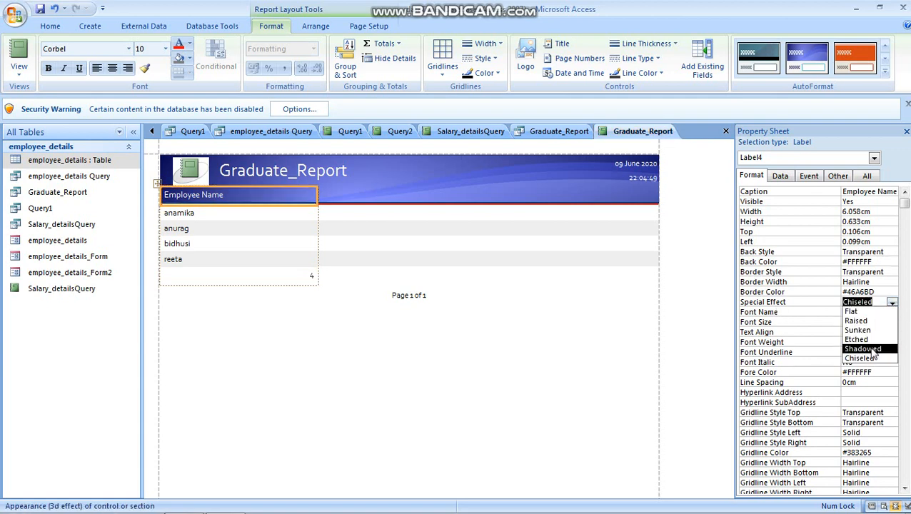
pyautogui.click(870, 358)
pyautogui.click(547, 317)
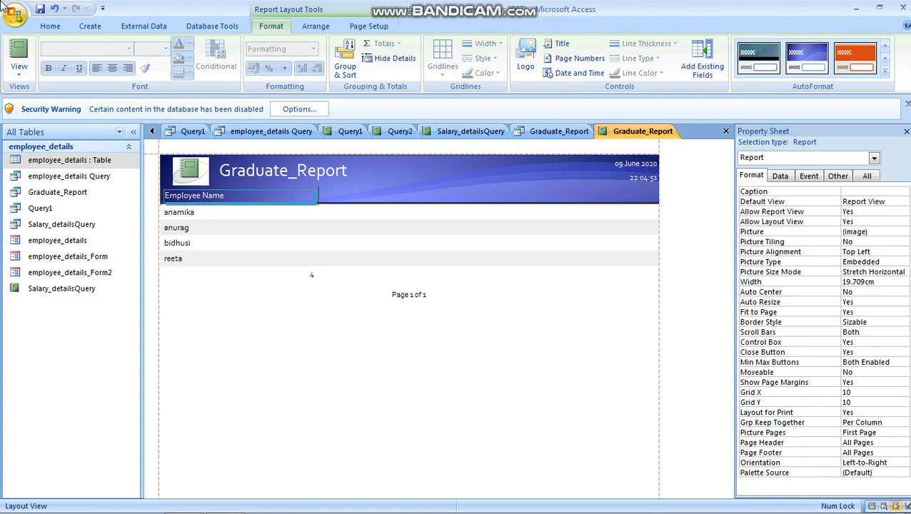
pyautogui.click(20, 66)
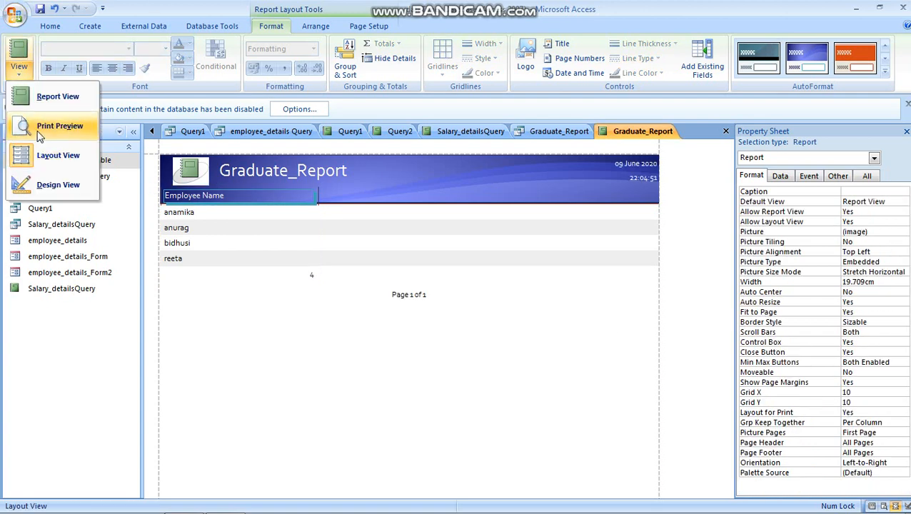
pyautogui.click(43, 126)
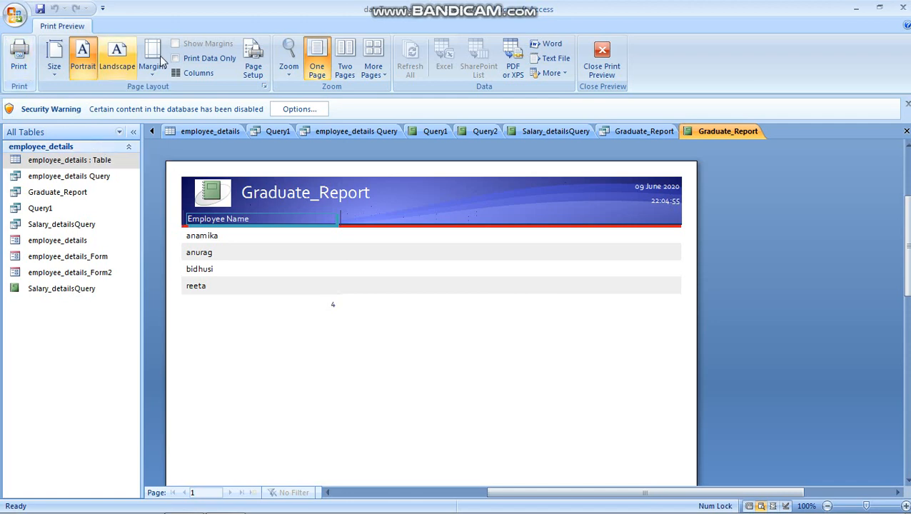
pyautogui.click(614, 55)
# Center the text of the Employee Name label and the emp_name text box, and check the report in print preview
pyautogui.click(270, 198)
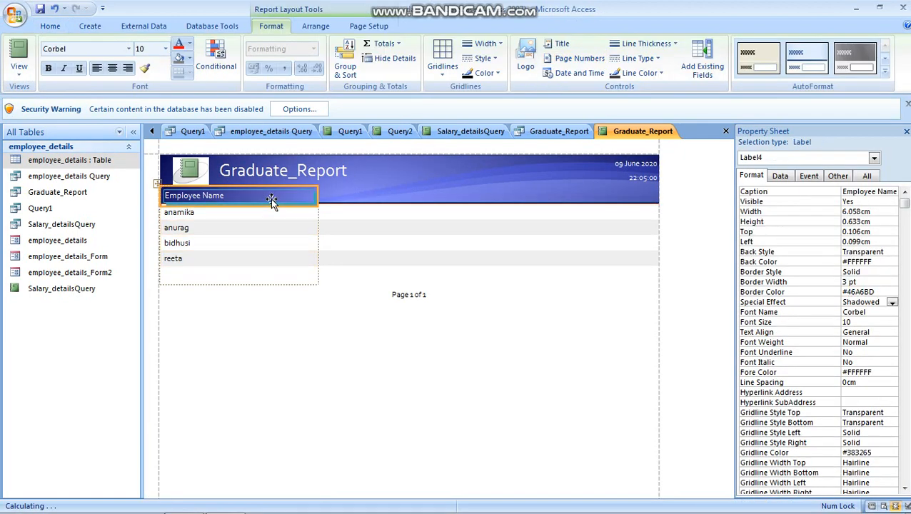
pyautogui.click(113, 70)
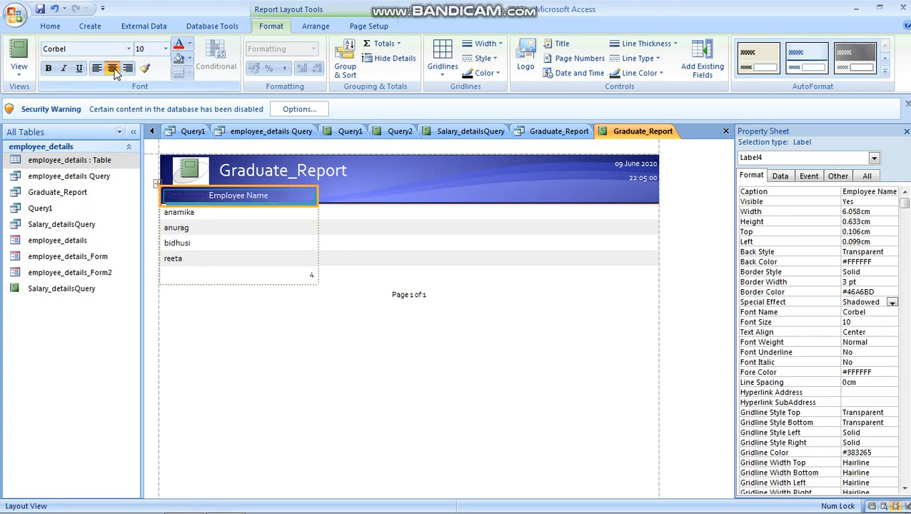
pyautogui.click(188, 216)
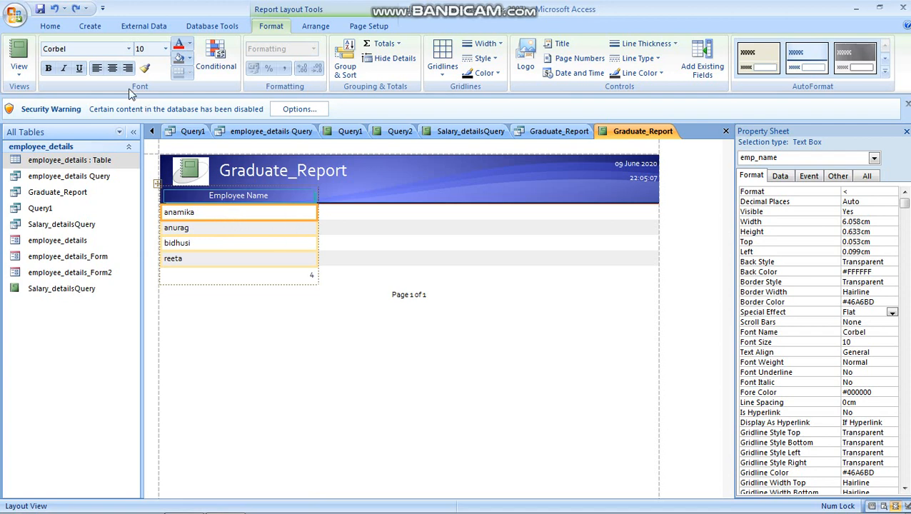
pyautogui.click(112, 69)
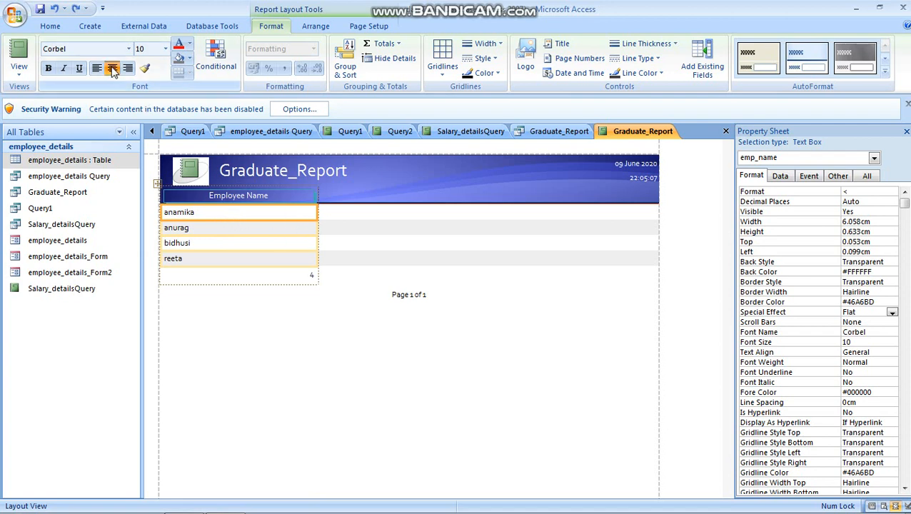
pyautogui.click(19, 71)
pyautogui.click(43, 124)
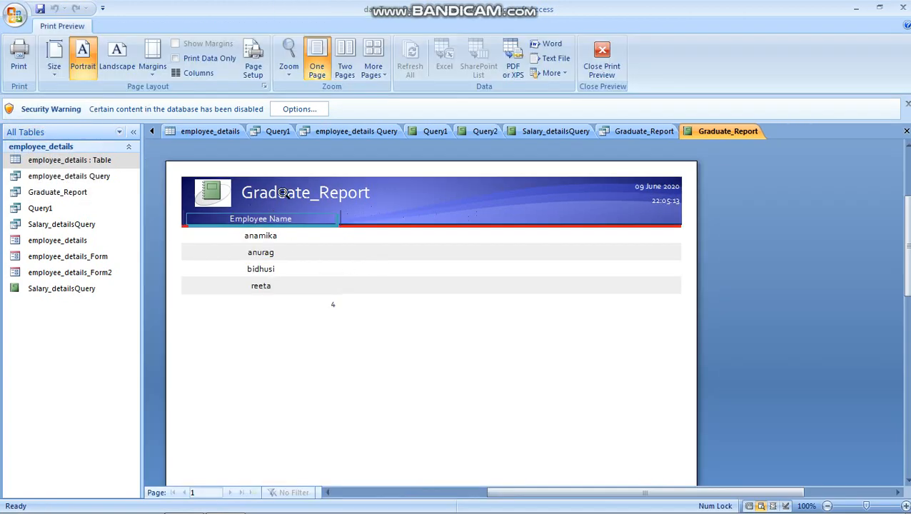
pyautogui.click(602, 61)
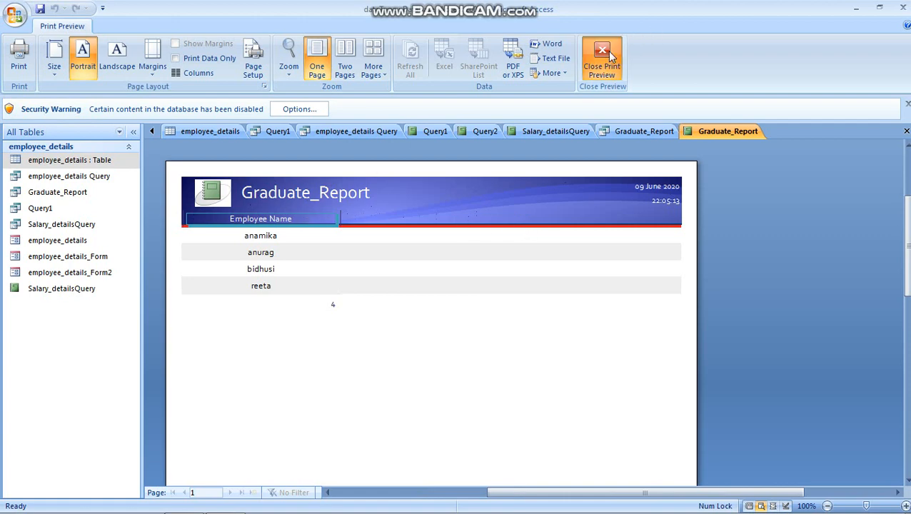